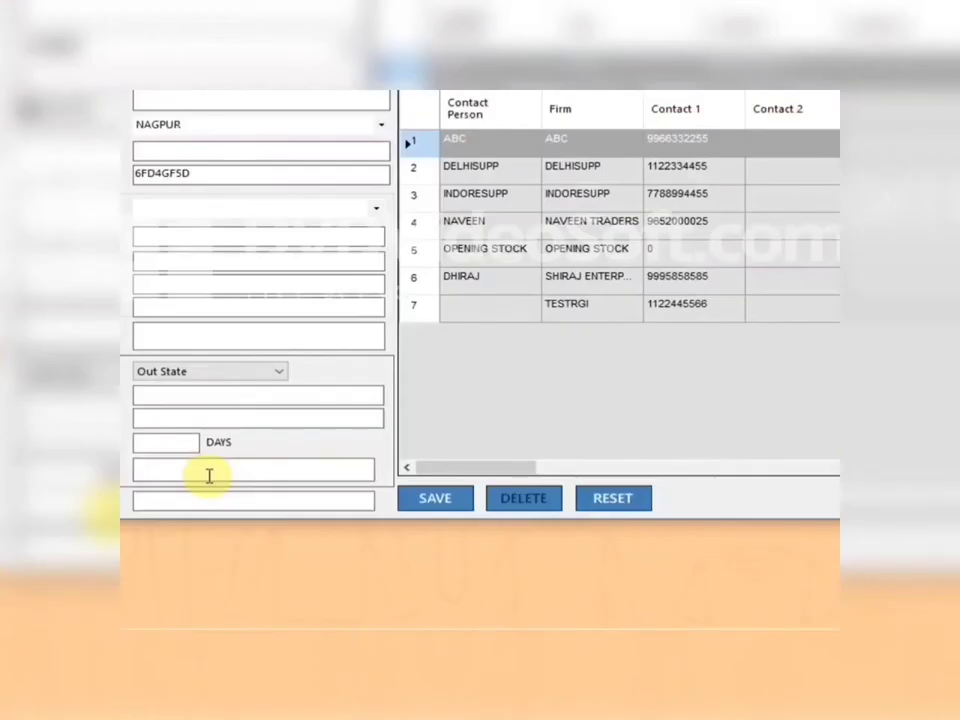
Give the NAGPUR Out State supplier opening amount 5000, save it, and close the supplier window
{"action": "left_click", "coordinate": [209, 470]}
{"action": "type", "text": "5000"}
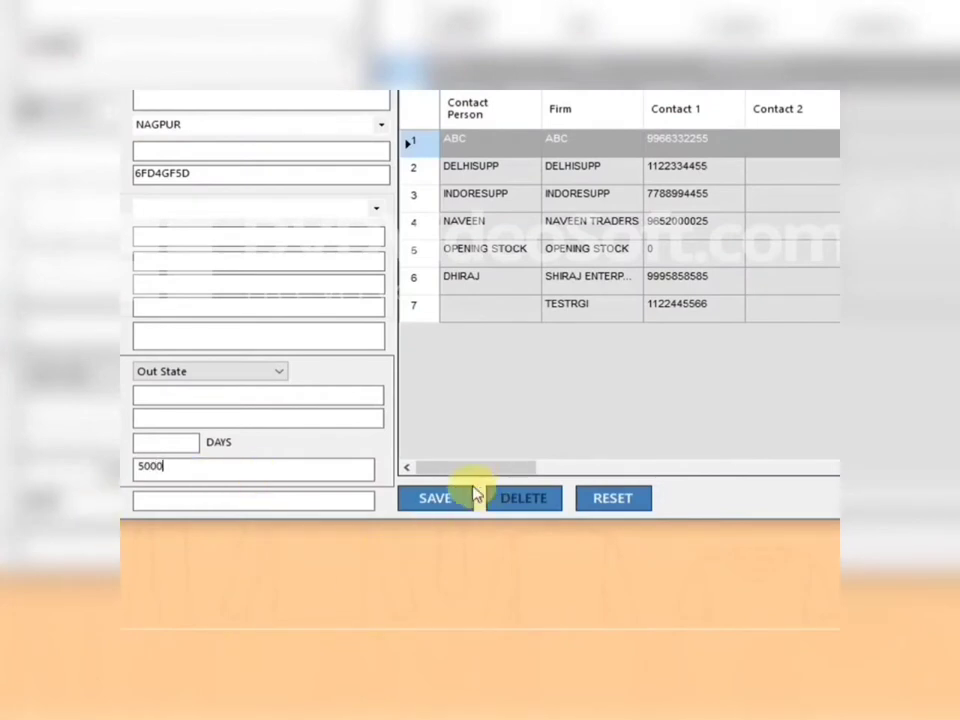
{"action": "left_click", "coordinate": [432, 500]}
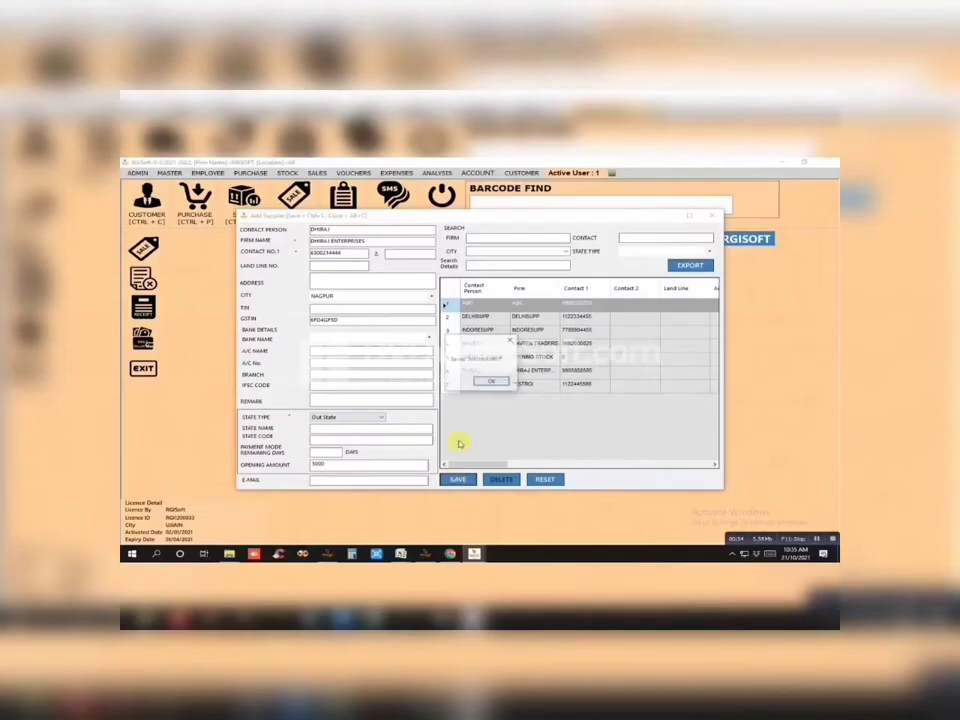
{"action": "left_click", "coordinate": [494, 382]}
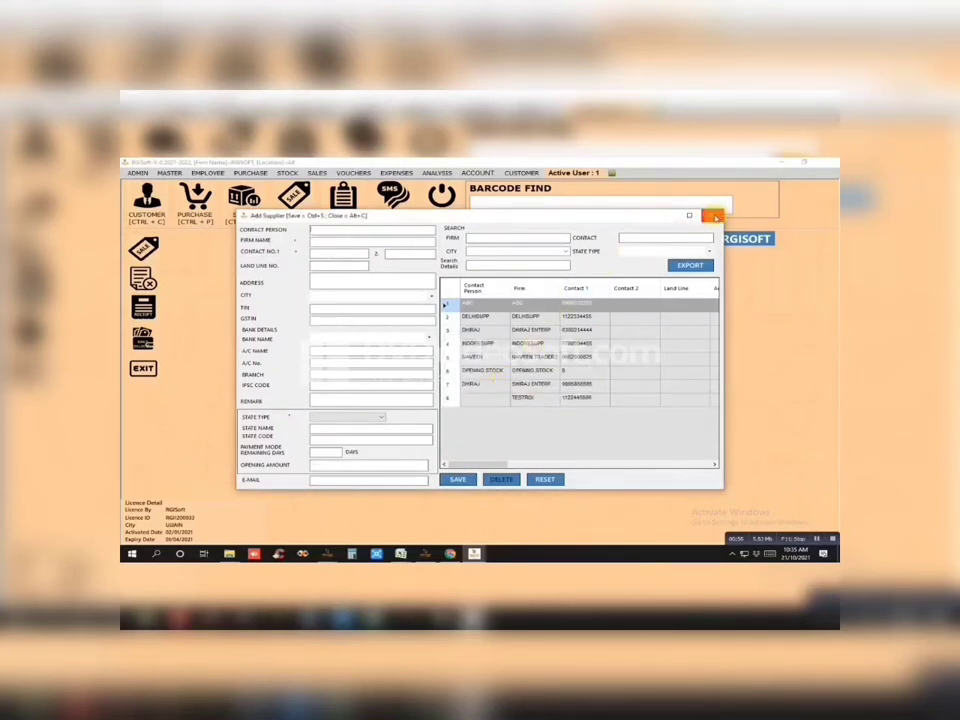
{"action": "left_click", "coordinate": [713, 216]}
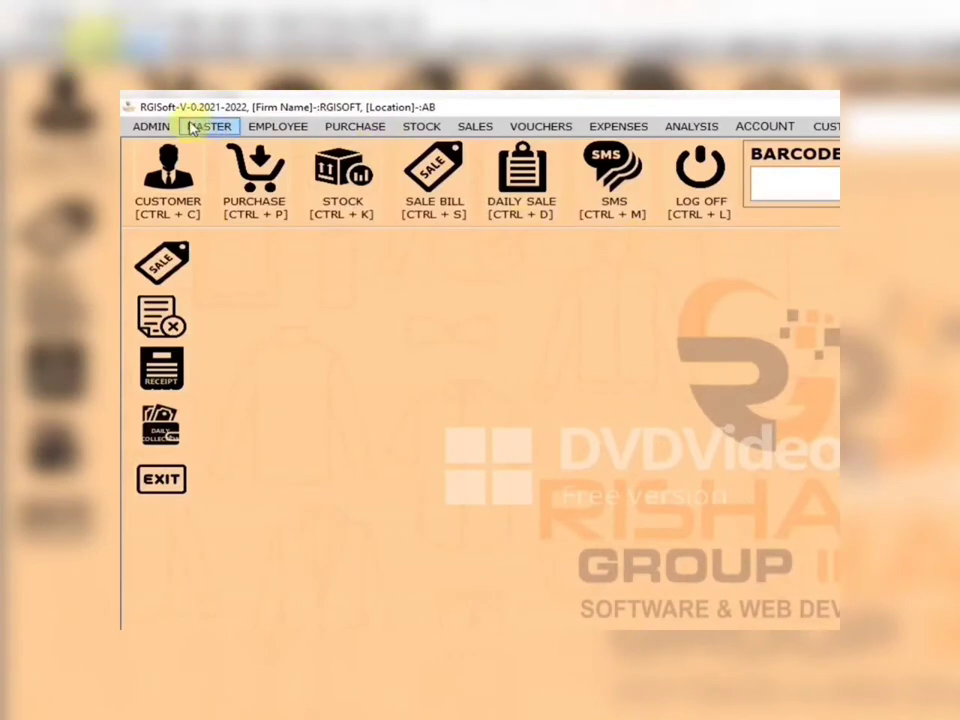
Add a new UJJAIN customer in Customer Master, save it, and close the window
{"action": "left_click", "coordinate": [192, 128]}
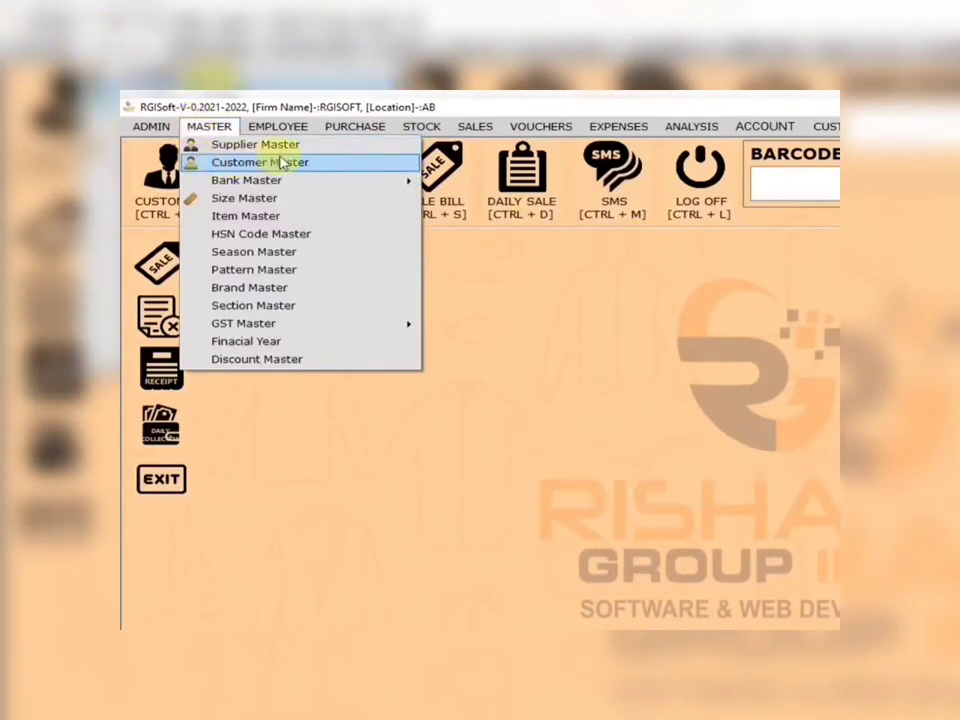
{"action": "left_click", "coordinate": [312, 162]}
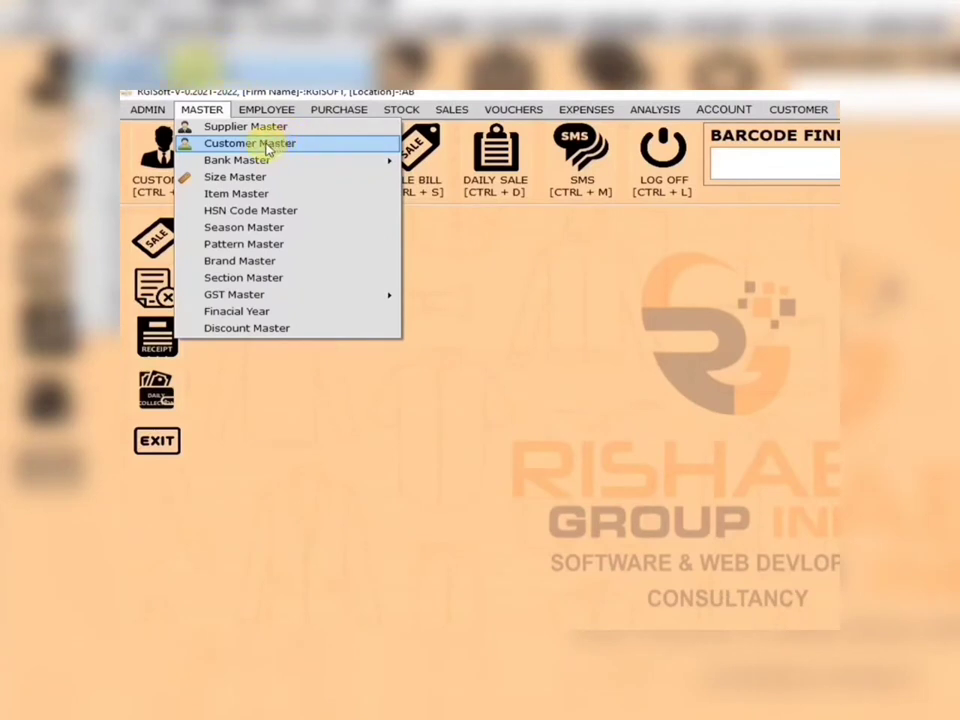
{"action": "left_click", "coordinate": [268, 146]}
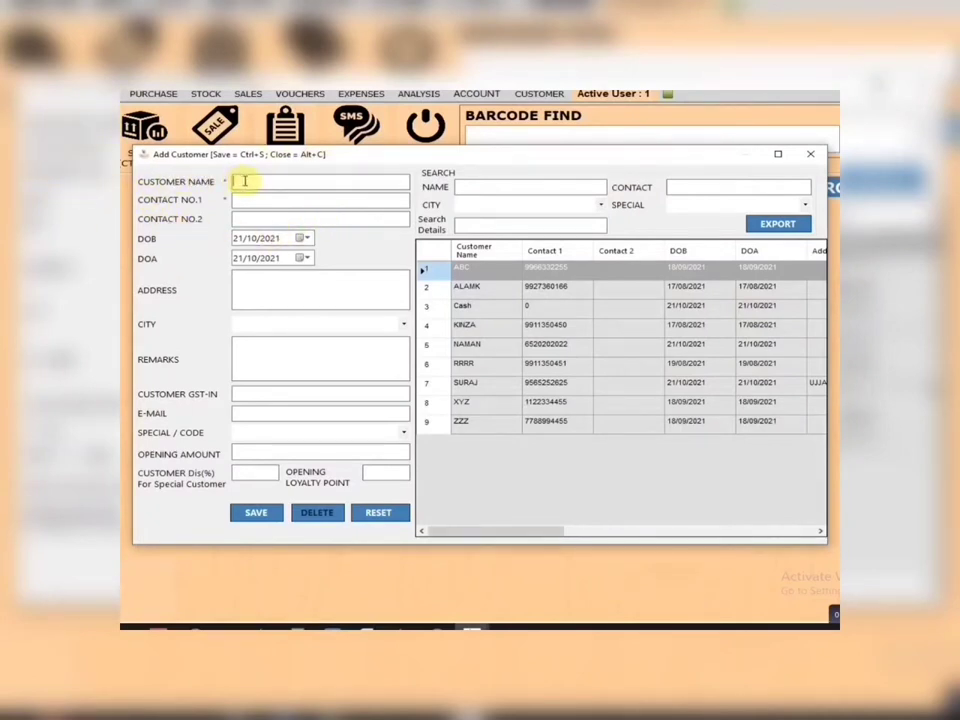
{"action": "type", "text": "R"}
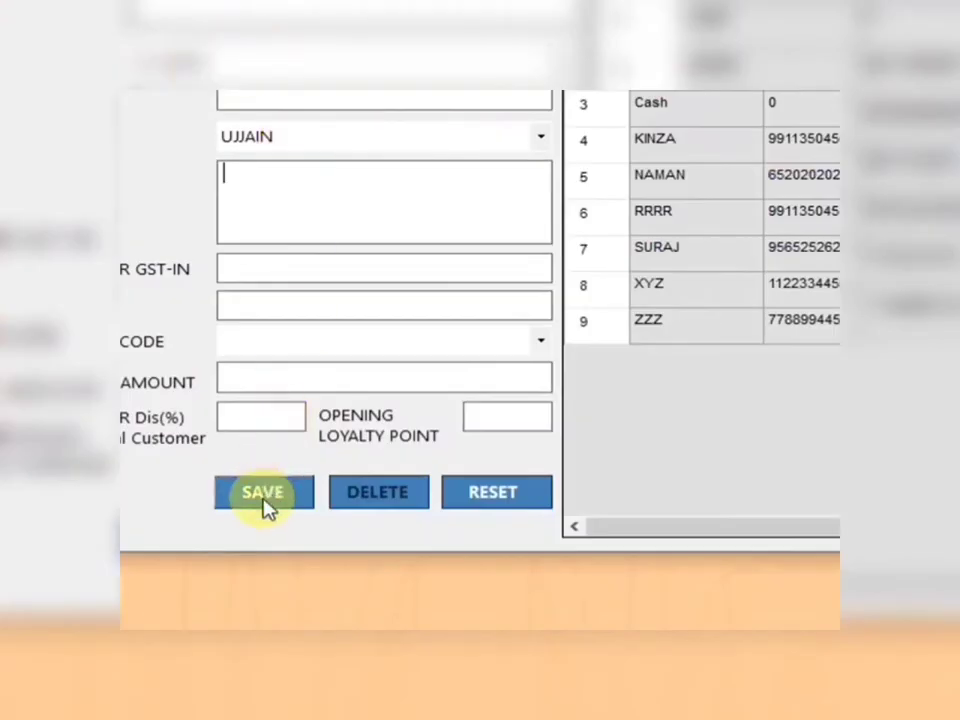
{"action": "left_click", "coordinate": [256, 512]}
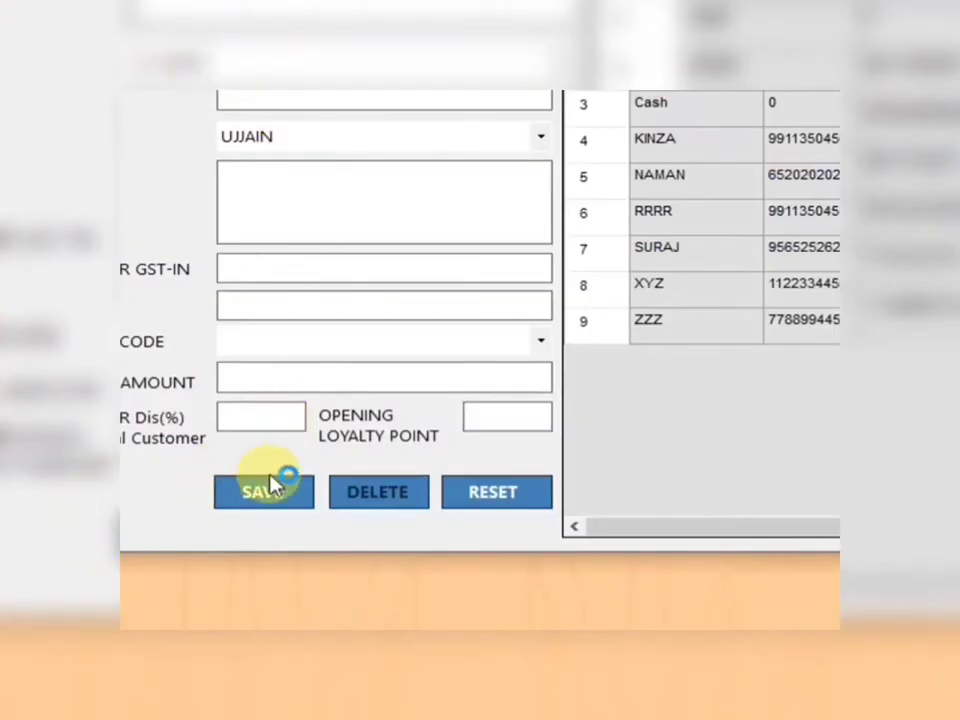
{"action": "left_click", "coordinate": [716, 265]}
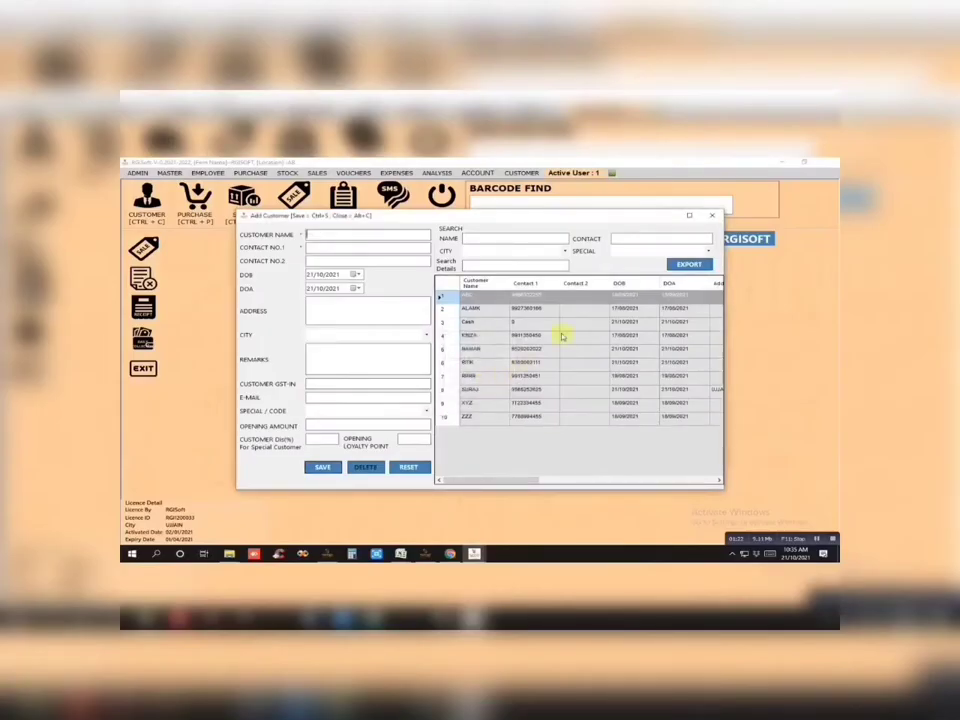
{"action": "left_click", "coordinate": [711, 216]}
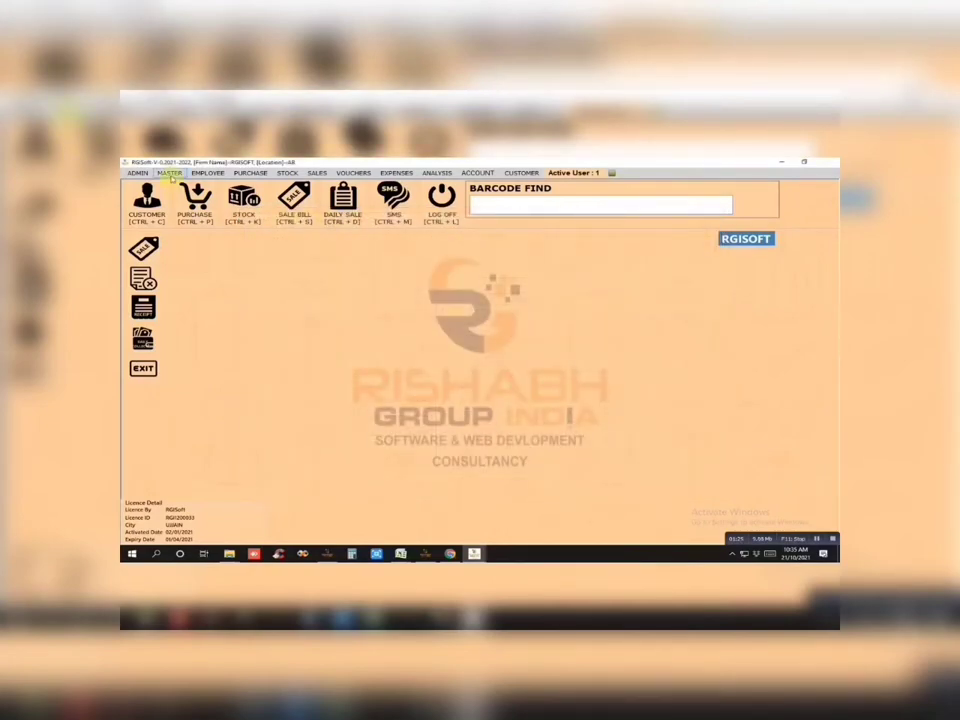
Save an AXIS BANK account, branch XYZ, with account number, IFSC and opening balance 20000
{"action": "left_click", "coordinate": [169, 172]}
{"action": "mouse_move", "coordinate": [386, 216]}
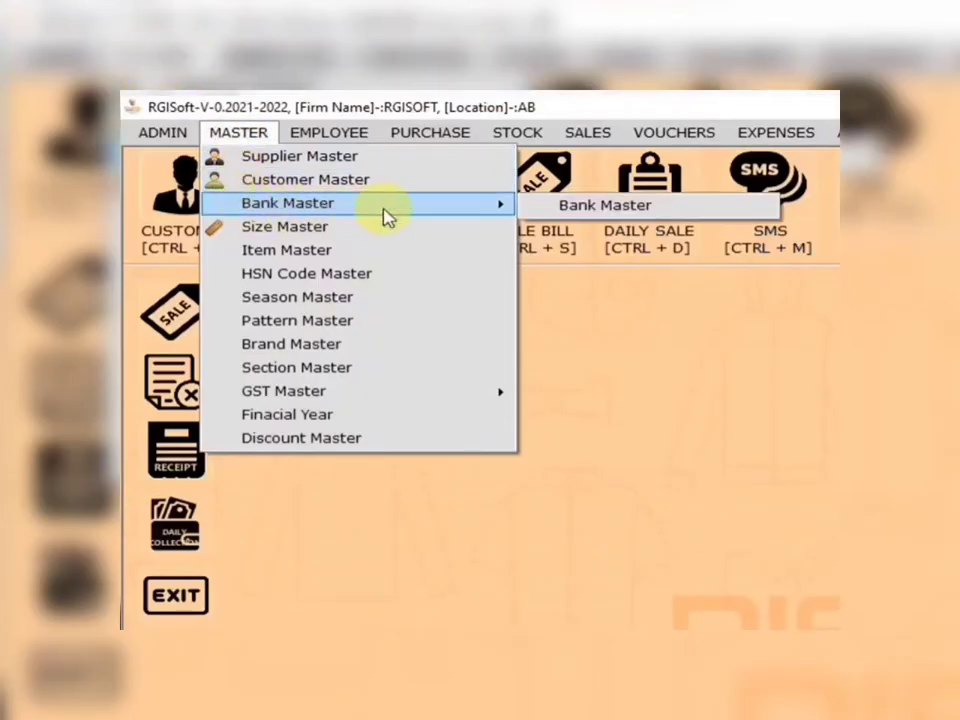
{"action": "left_click", "coordinate": [600, 207]}
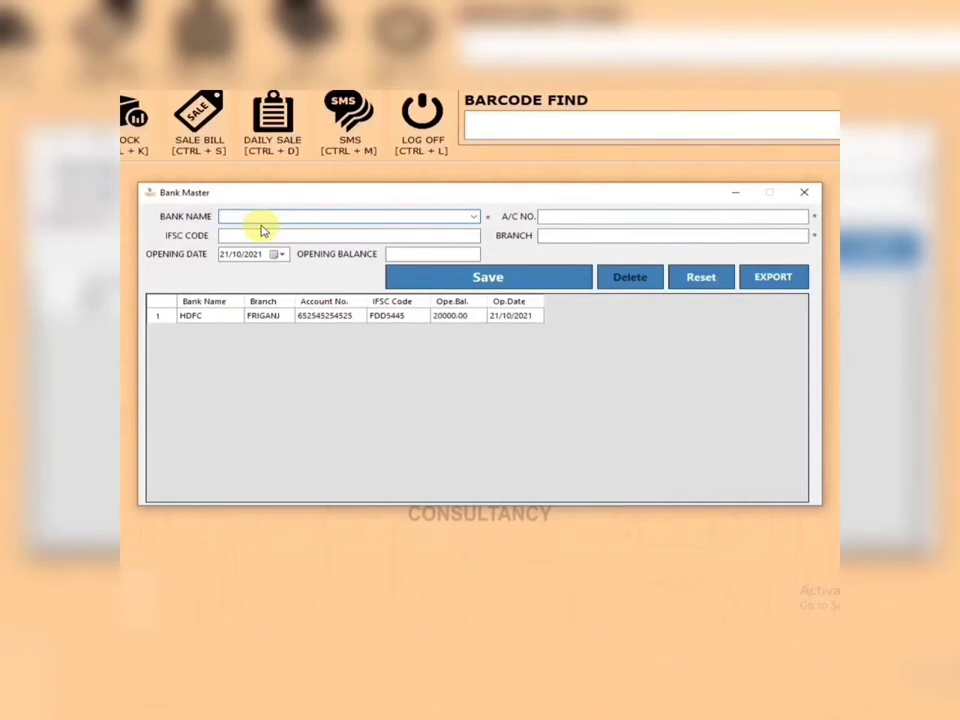
{"action": "type", "text": "AXIS BANK"}
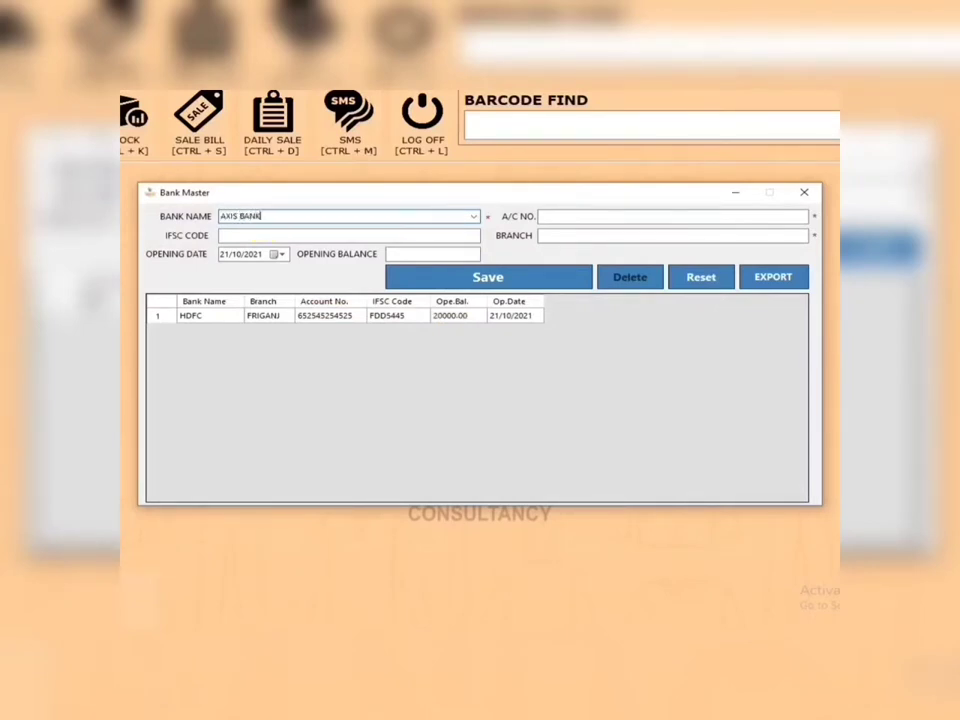
{"action": "key", "text": "Tab"}
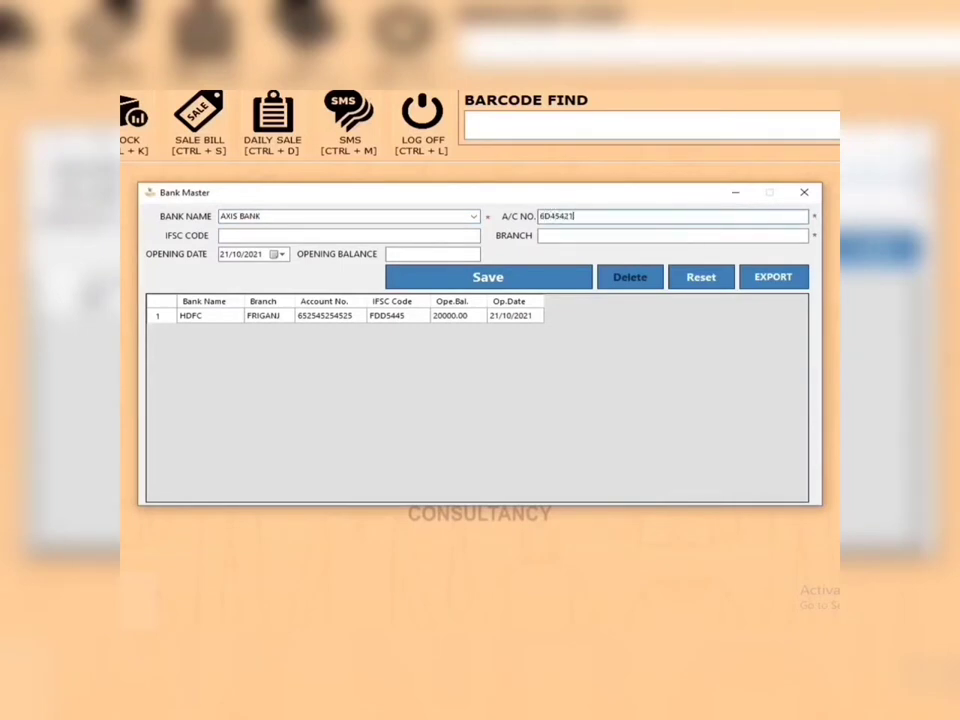
{"action": "left_click", "coordinate": [221, 235]}
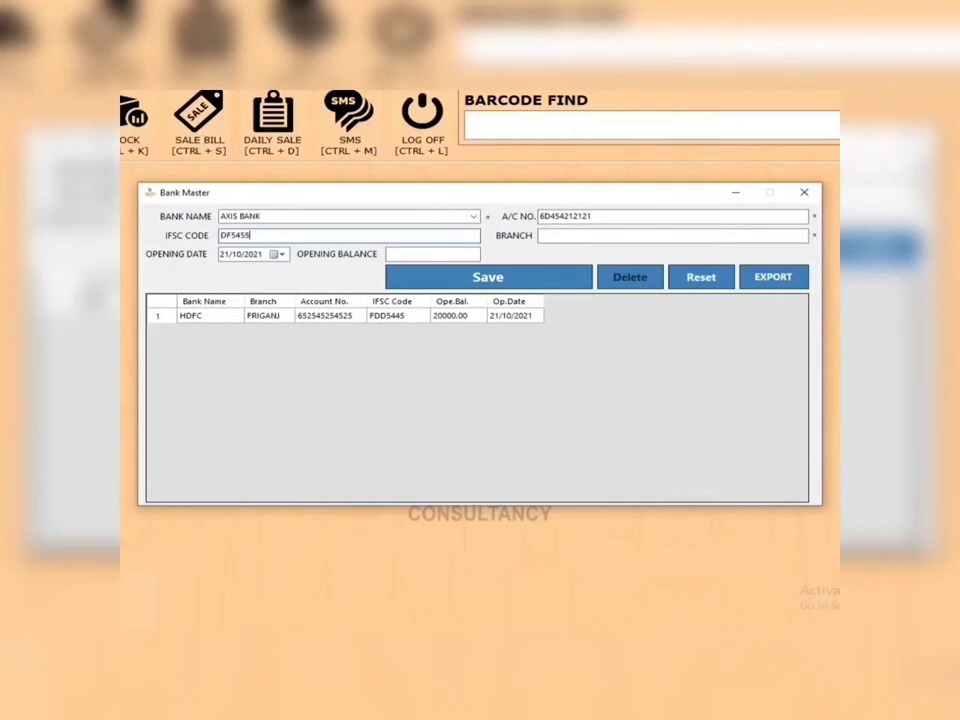
{"action": "left_click", "coordinate": [540, 235]}
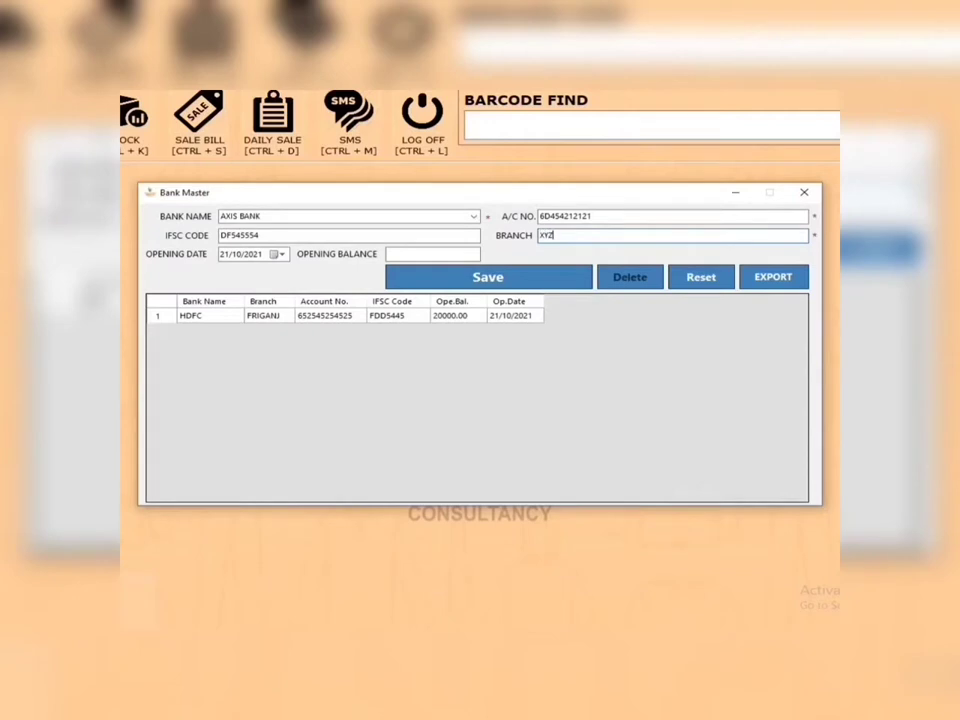
{"action": "left_click", "coordinate": [392, 253]}
{"action": "type", "text": "20000"}
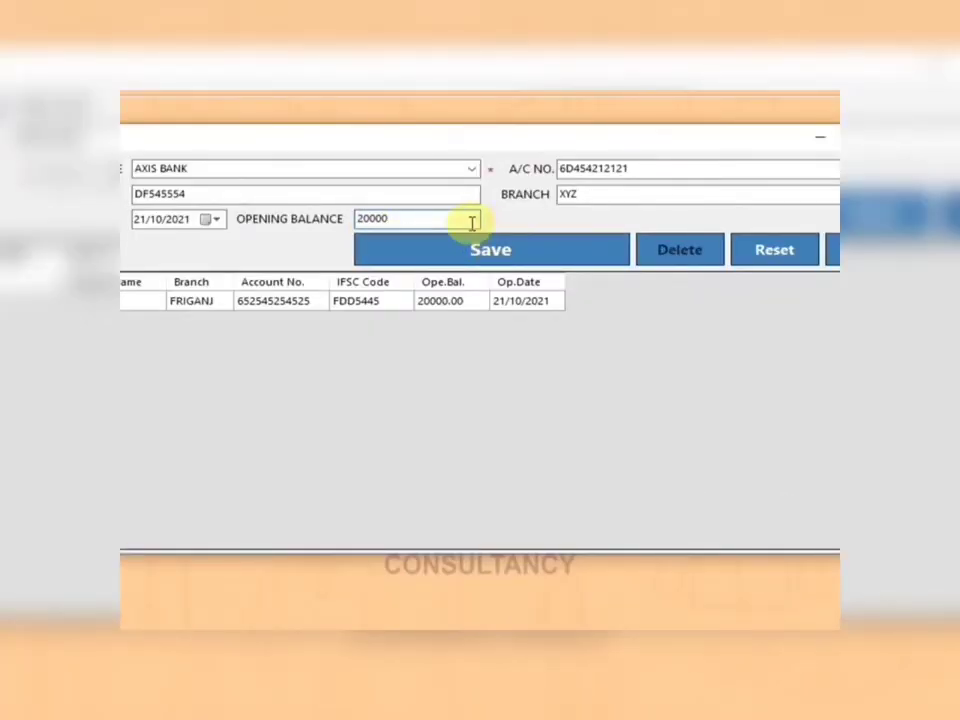
{"action": "left_click", "coordinate": [468, 256]}
{"action": "left_click", "coordinate": [512, 402]}
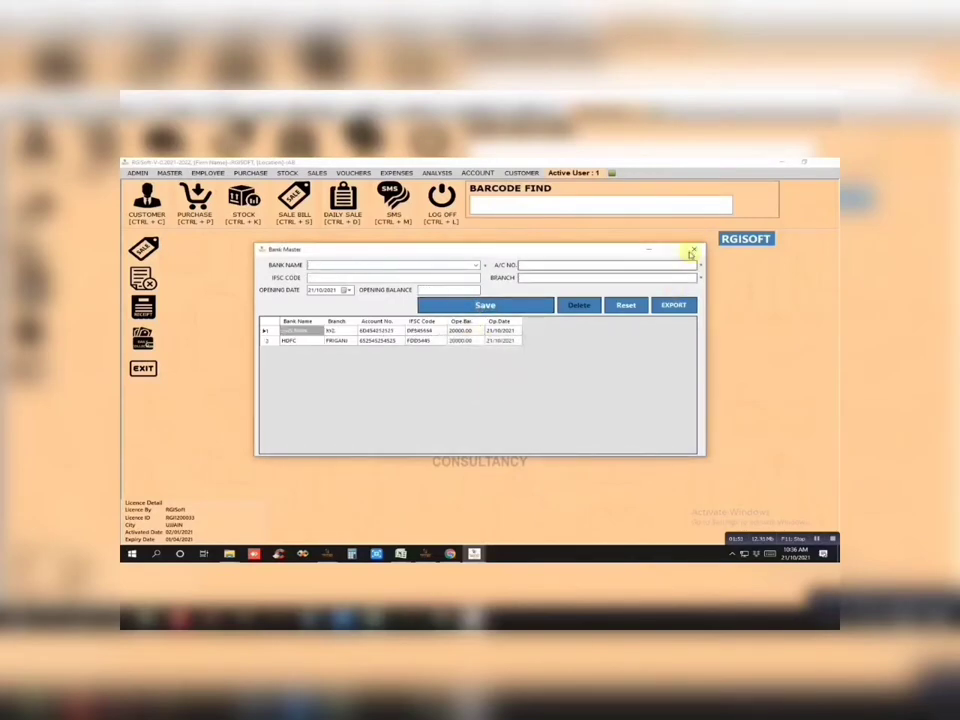
Close Bank Master, save sizes XXL and XL under group WOMEN, and close Size Master
{"action": "left_click", "coordinate": [692, 250]}
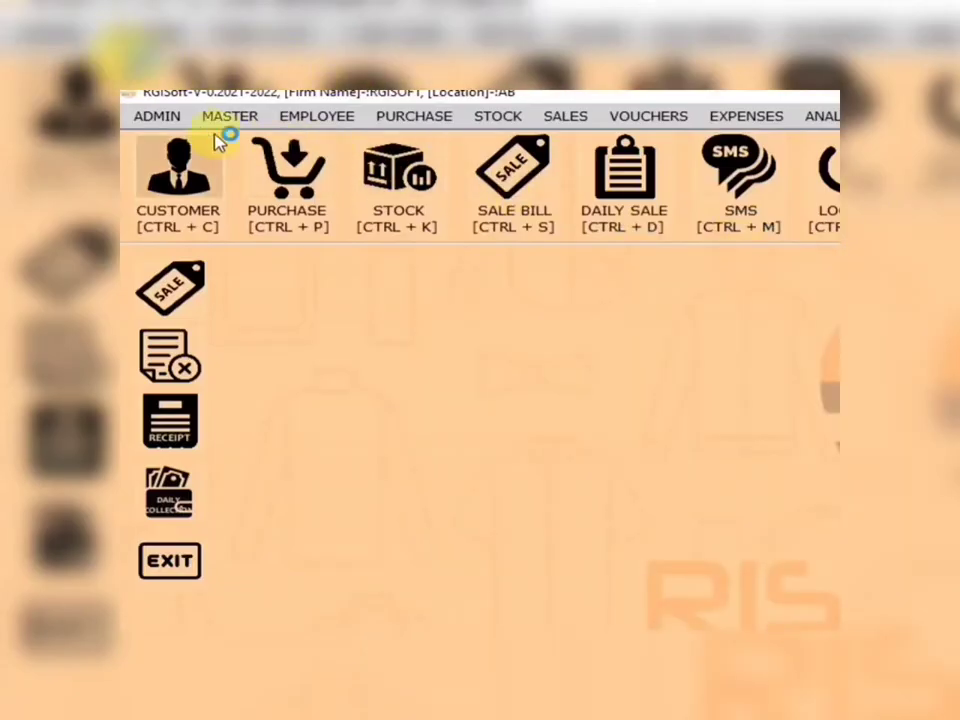
{"action": "left_click", "coordinate": [228, 118]}
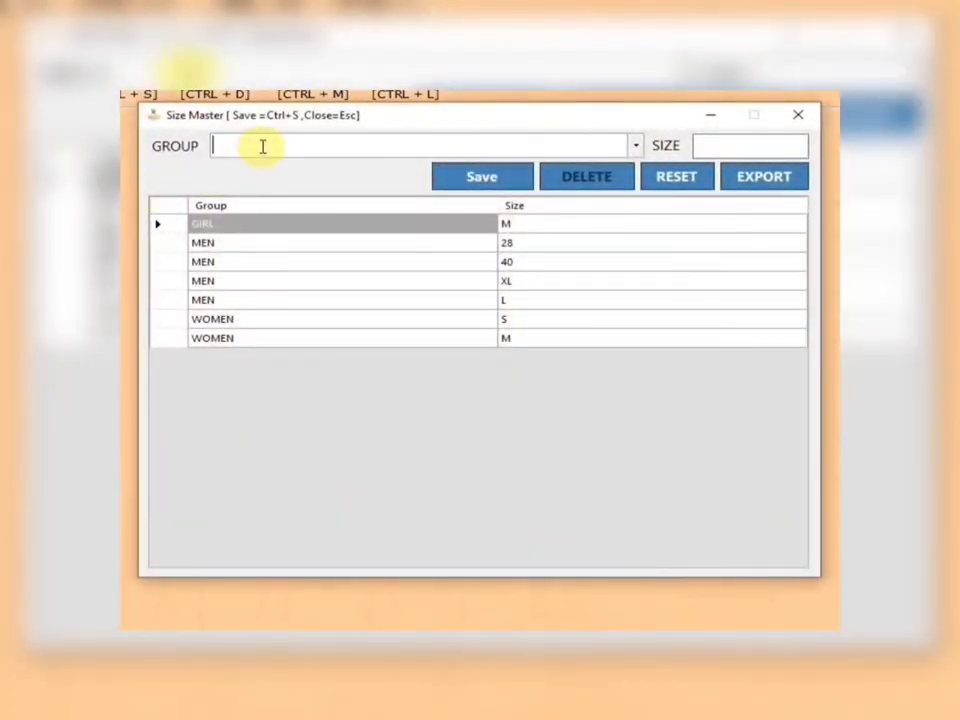
{"action": "type", "text": "WOMEN"}
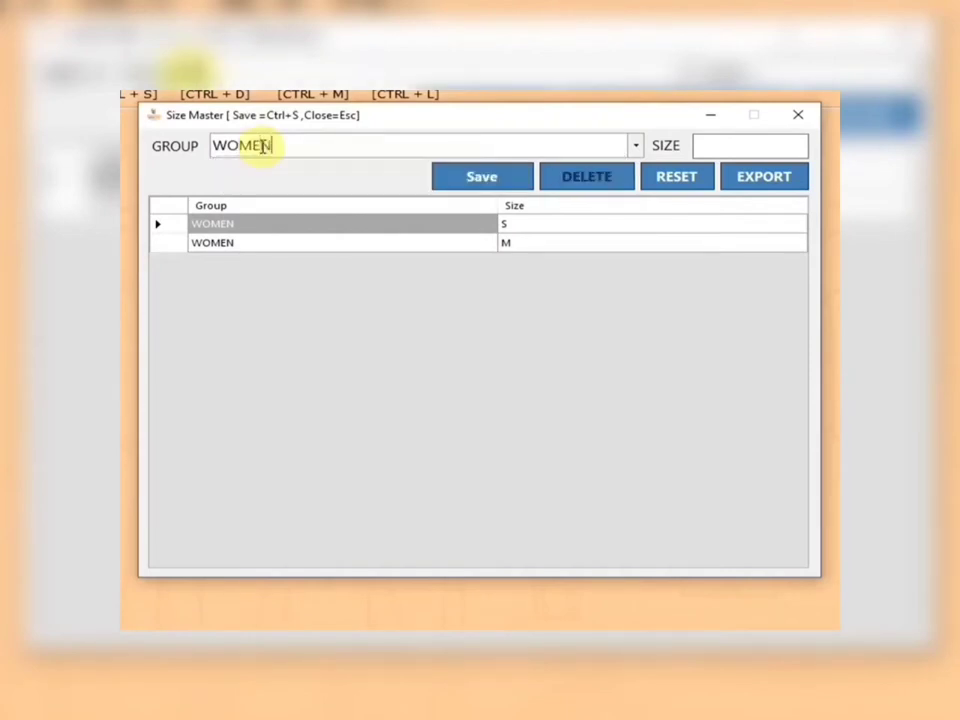
{"action": "key", "text": "Tab"}
{"action": "type", "text": "XXL"}
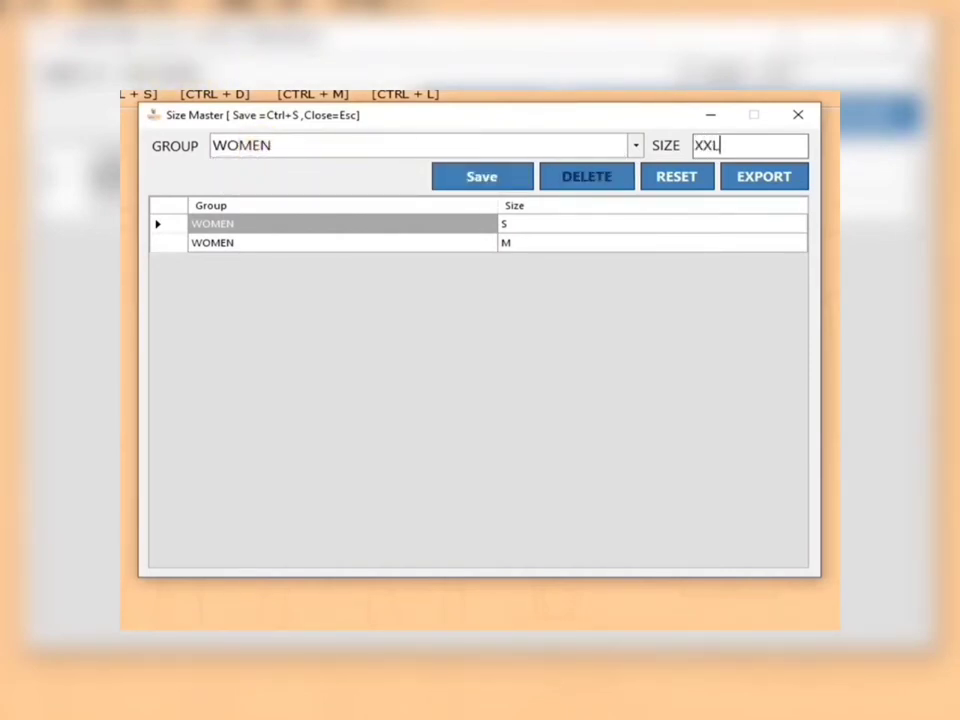
{"action": "key", "text": "ctrl+s"}
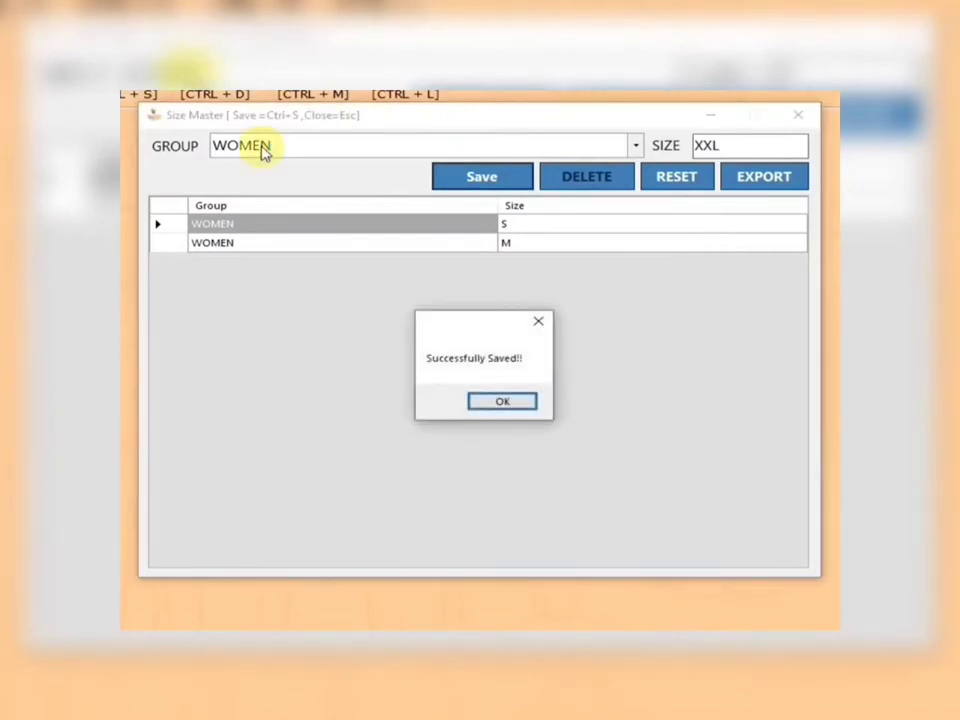
{"action": "key", "text": "Return"}
{"action": "type", "text": "XL"}
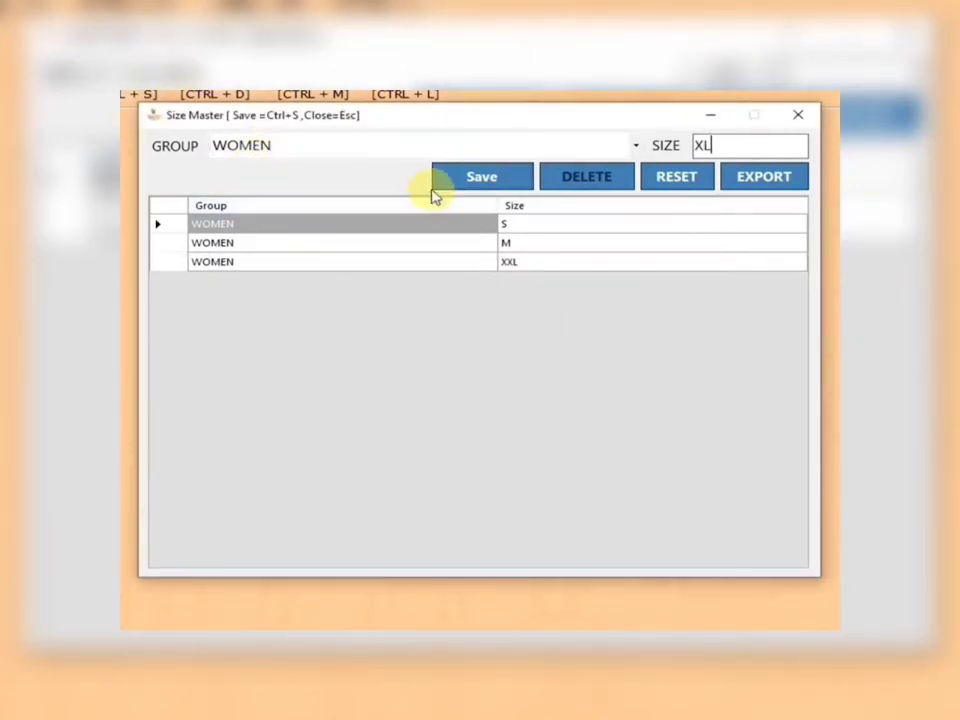
{"action": "left_click", "coordinate": [500, 188]}
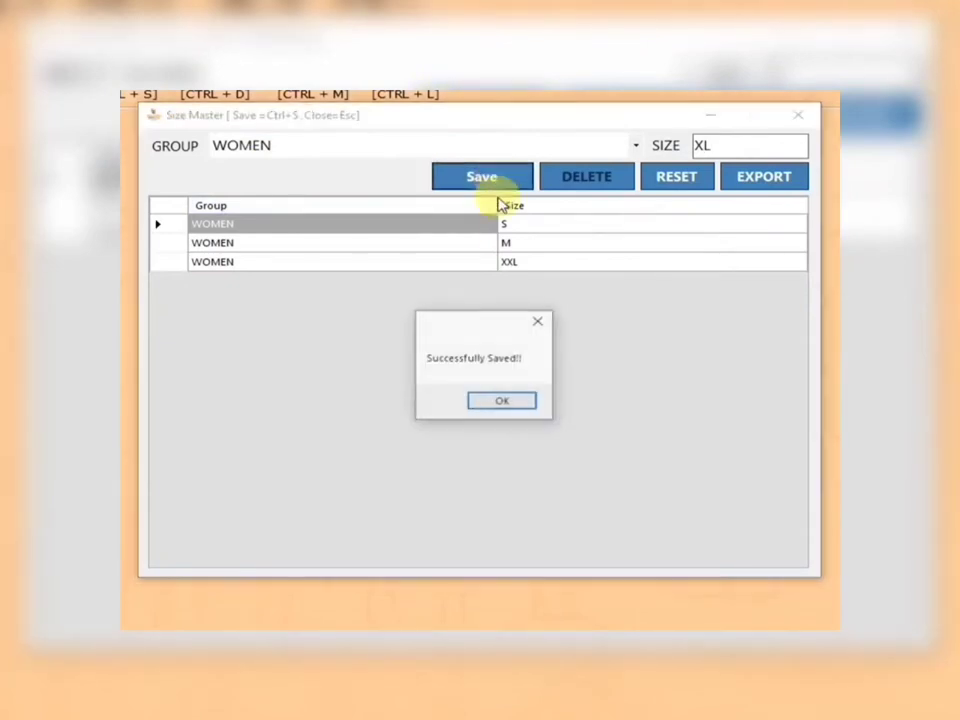
{"action": "left_click", "coordinate": [523, 404]}
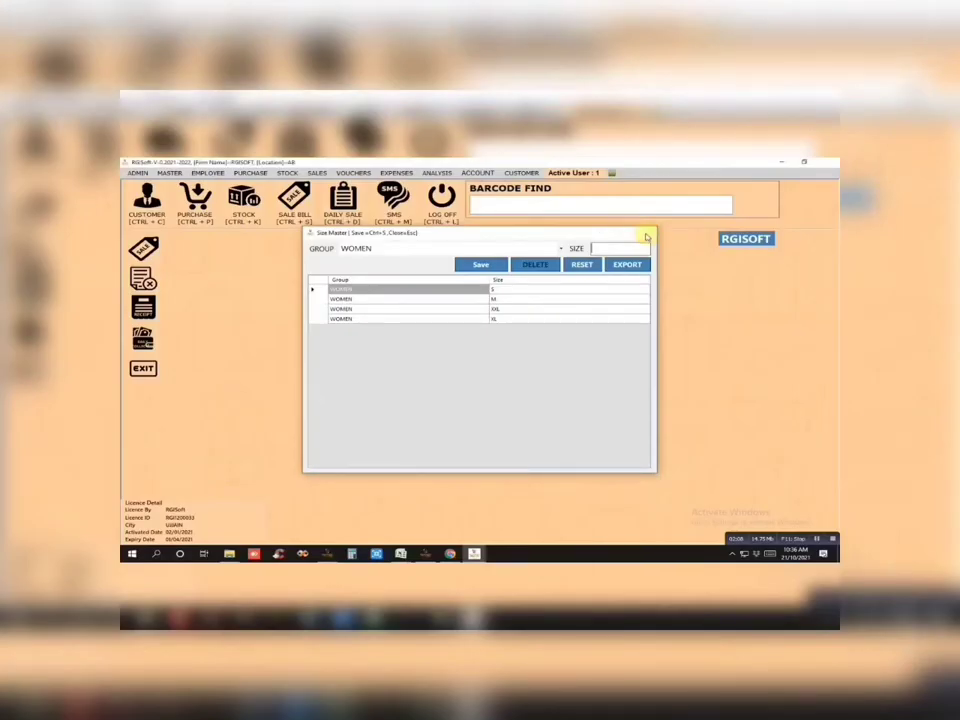
{"action": "left_click", "coordinate": [647, 236]}
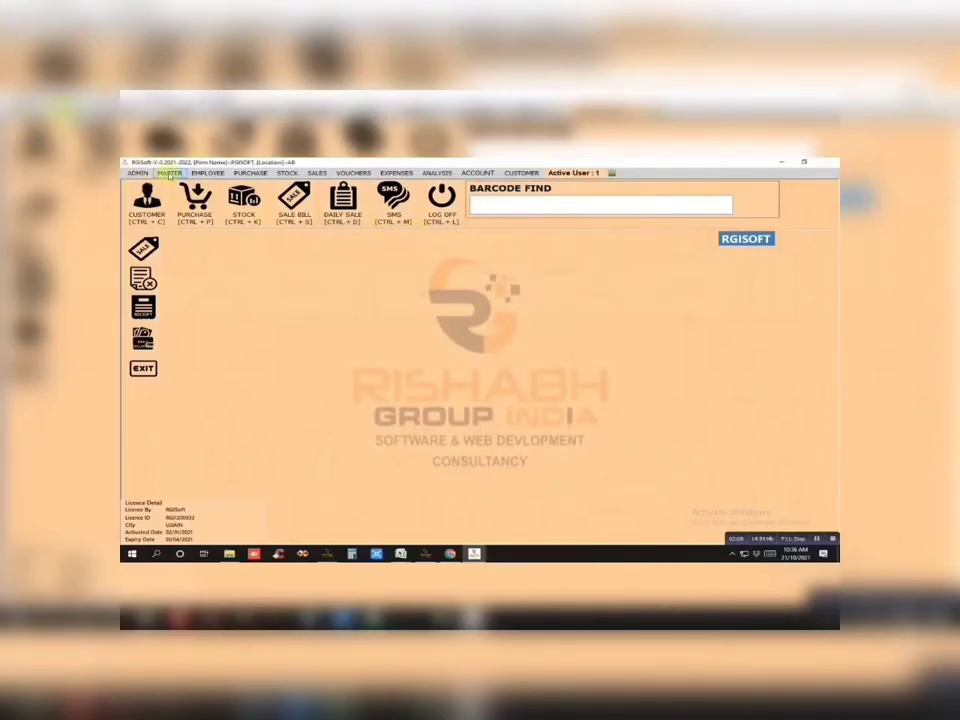
Save the item types TSH and SHIRT in Item Master
{"action": "left_click", "coordinate": [169, 172]}
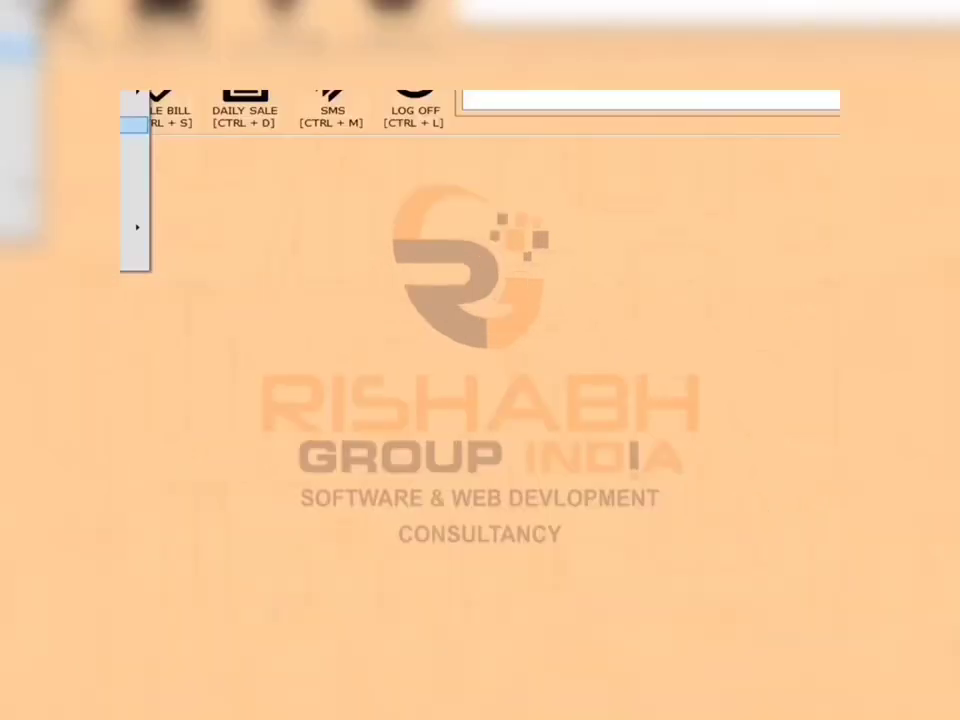
{"action": "left_click", "coordinate": [185, 222]}
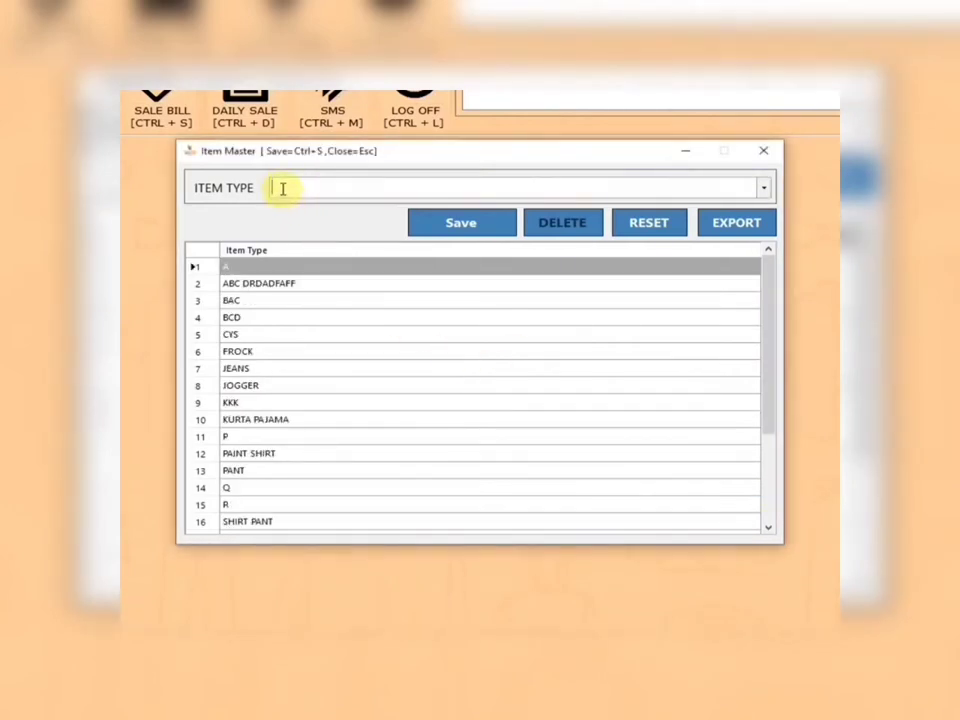
{"action": "type", "text": "TSHIRT"}
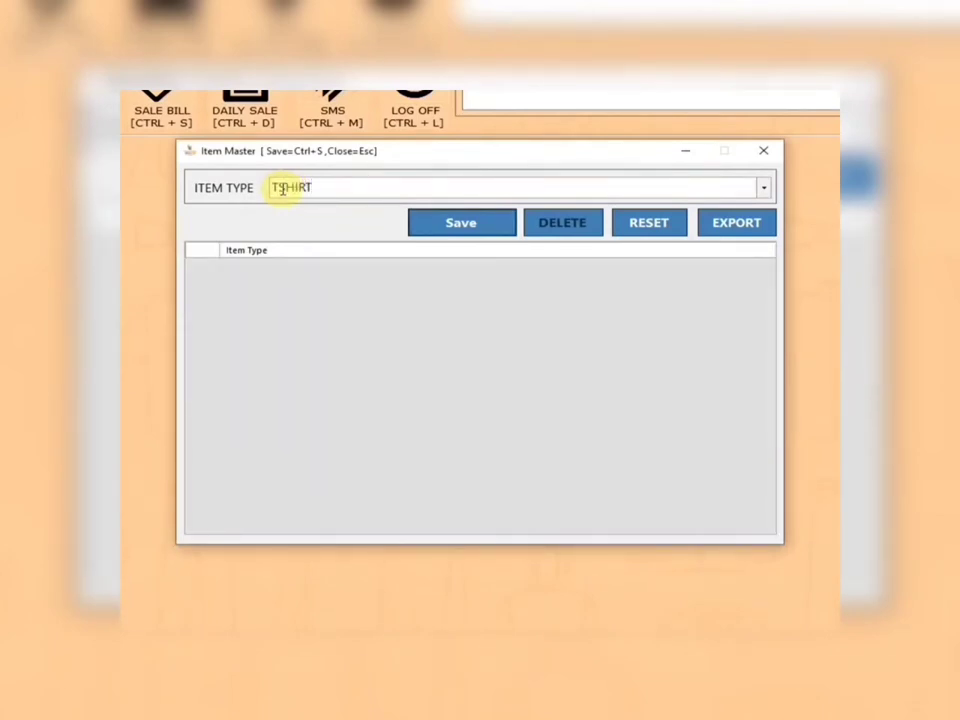
{"action": "key", "text": "ctrl+s"}
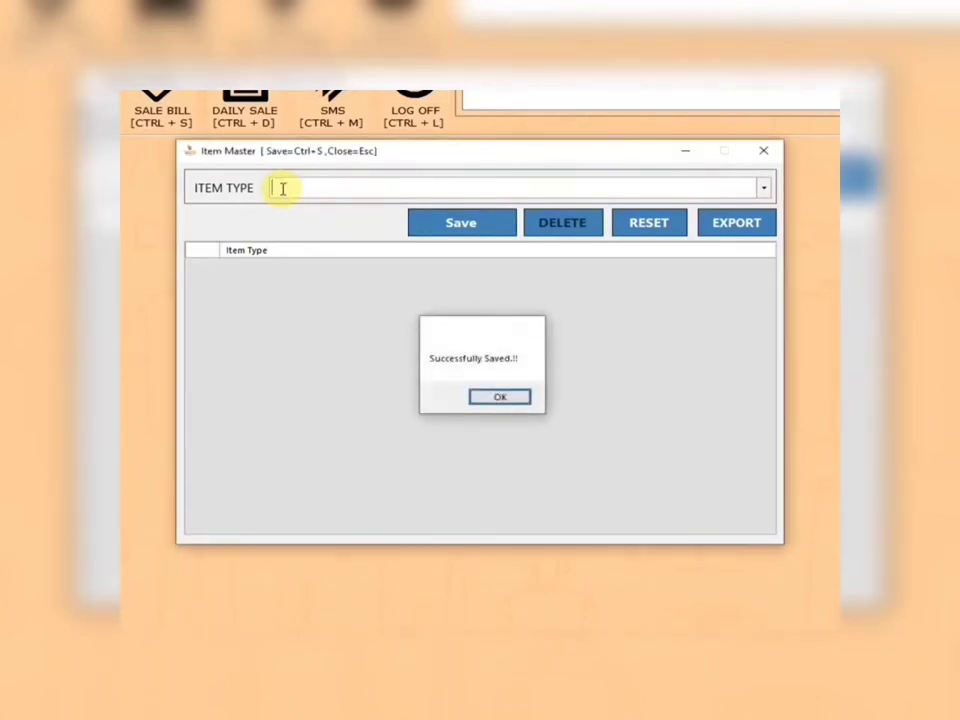
{"action": "key", "text": "Return"}
{"action": "type", "text": "SHIRT"}
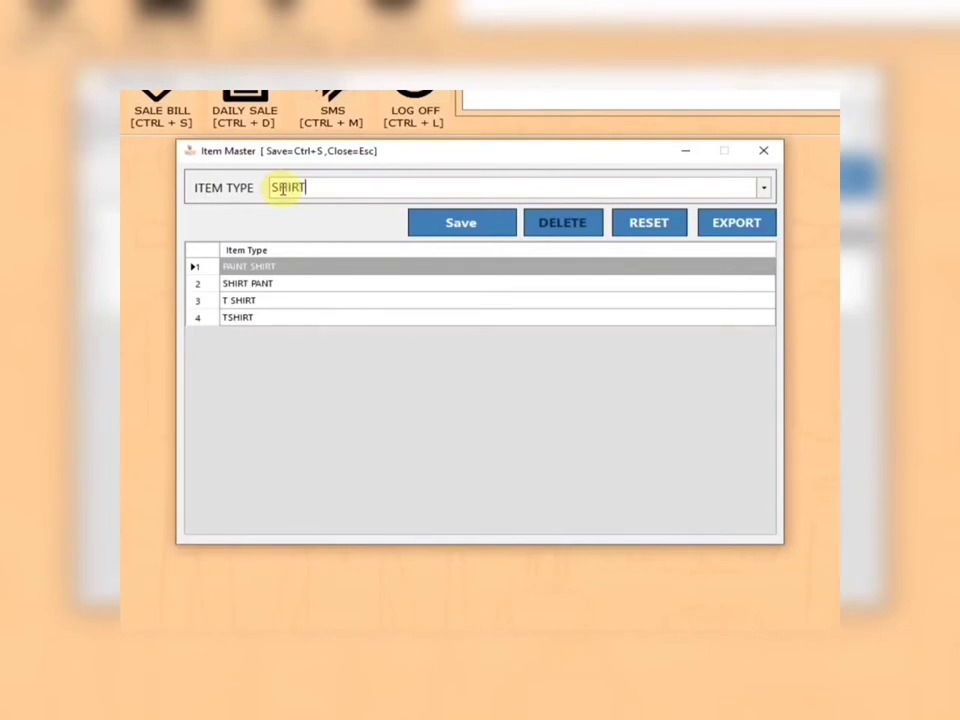
{"action": "left_click", "coordinate": [467, 222]}
{"action": "left_click", "coordinate": [499, 396]}
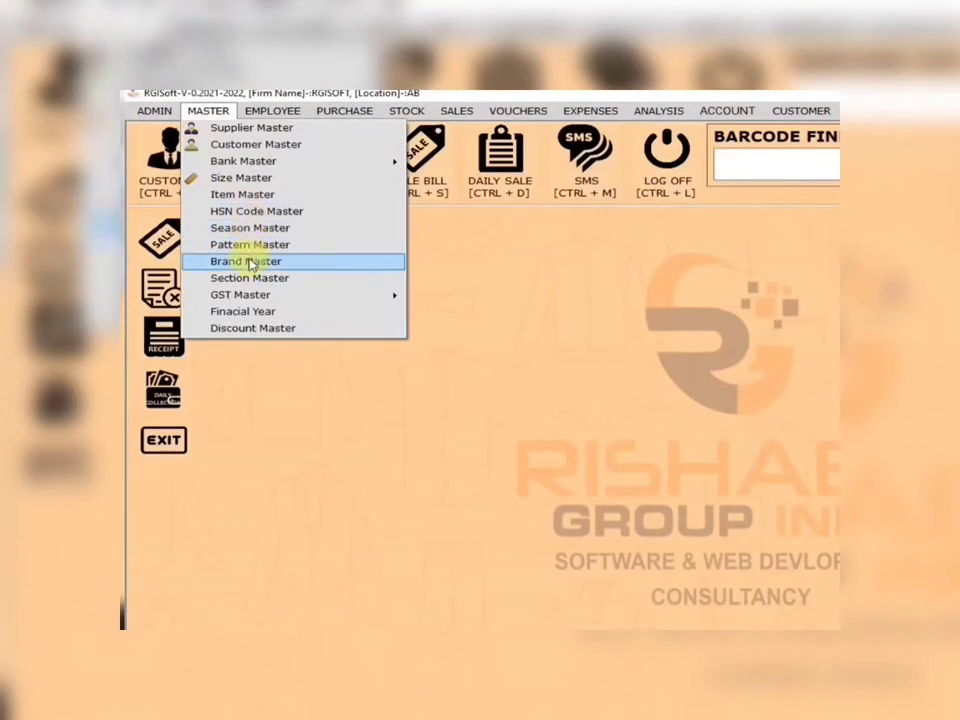
Save brand SCYLA in Brand Master and close the brand window
{"action": "left_click", "coordinate": [250, 262]}
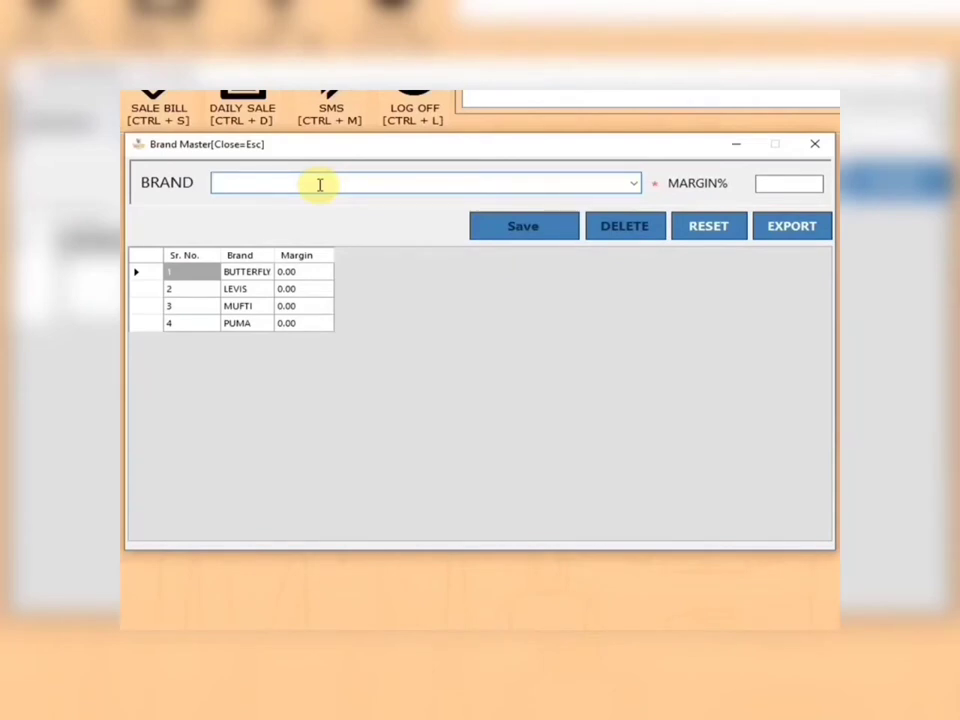
{"action": "type", "text": "SCYLA"}
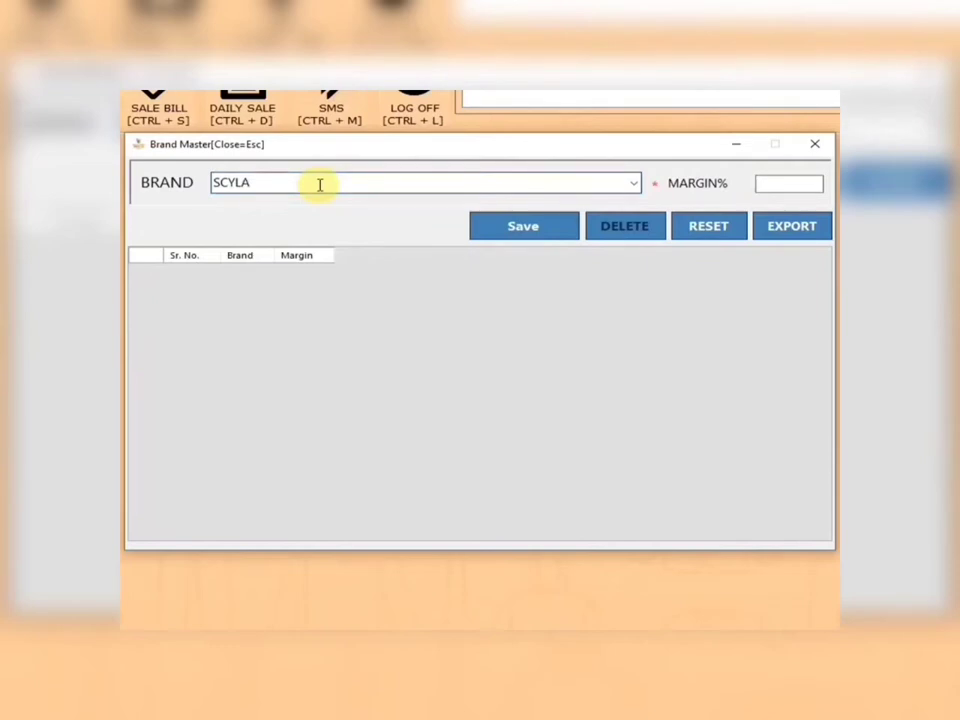
{"action": "left_click", "coordinate": [538, 238]}
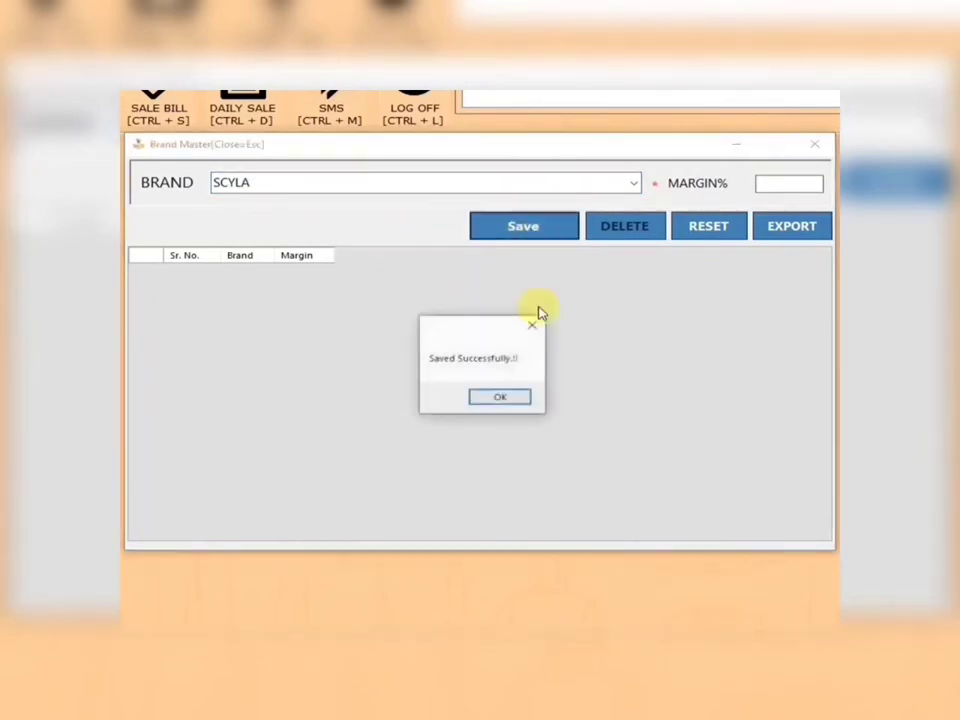
{"action": "left_click", "coordinate": [514, 398]}
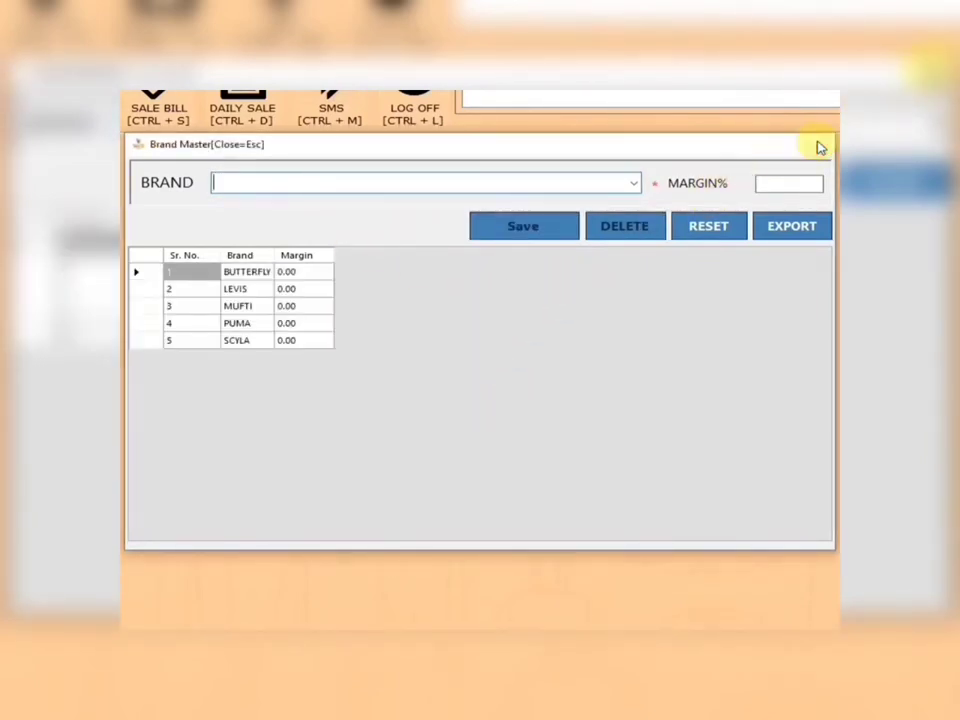
{"action": "left_click", "coordinate": [815, 144]}
{"action": "left_click", "coordinate": [186, 112]}
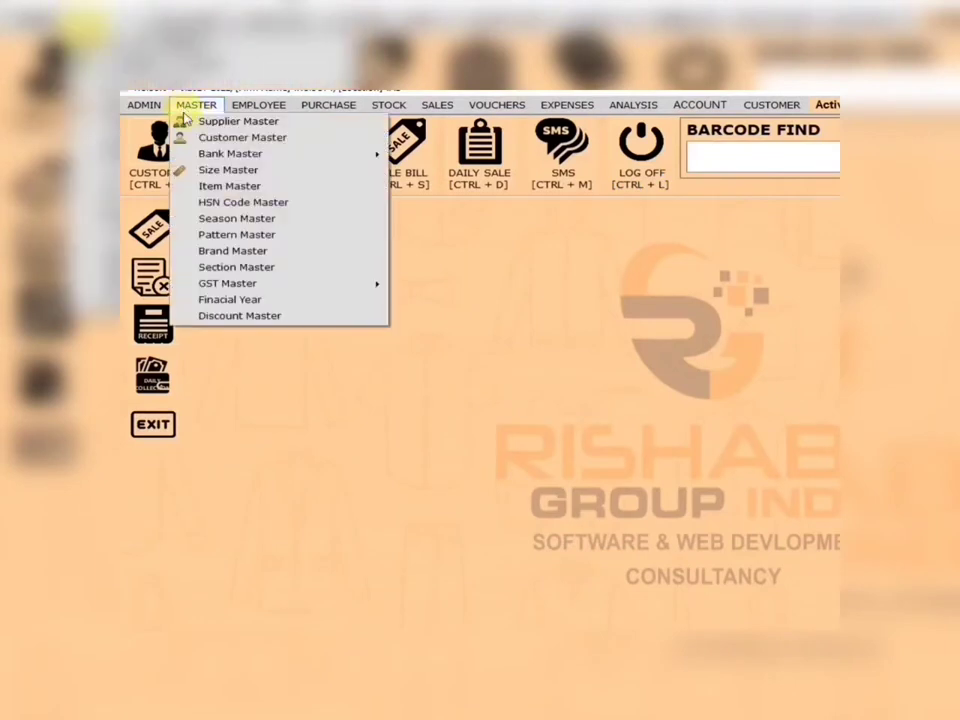
Re-save the existing READYMADE section in Section Master
{"action": "left_click", "coordinate": [224, 267]}
{"action": "double_click", "coordinate": [161, 324]}
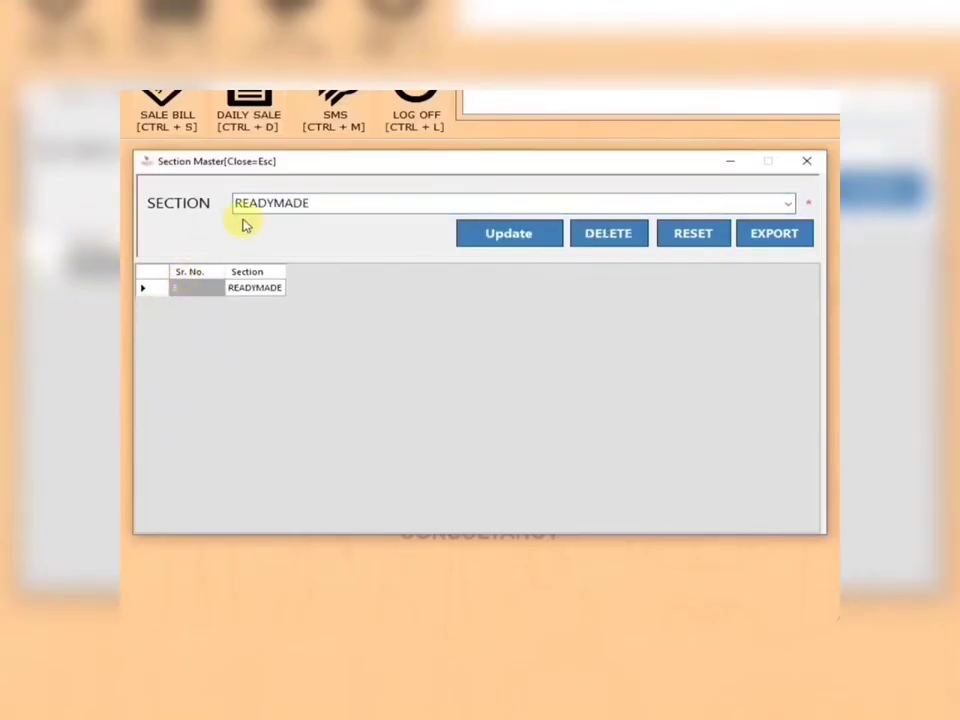
{"action": "left_click", "coordinate": [499, 231]}
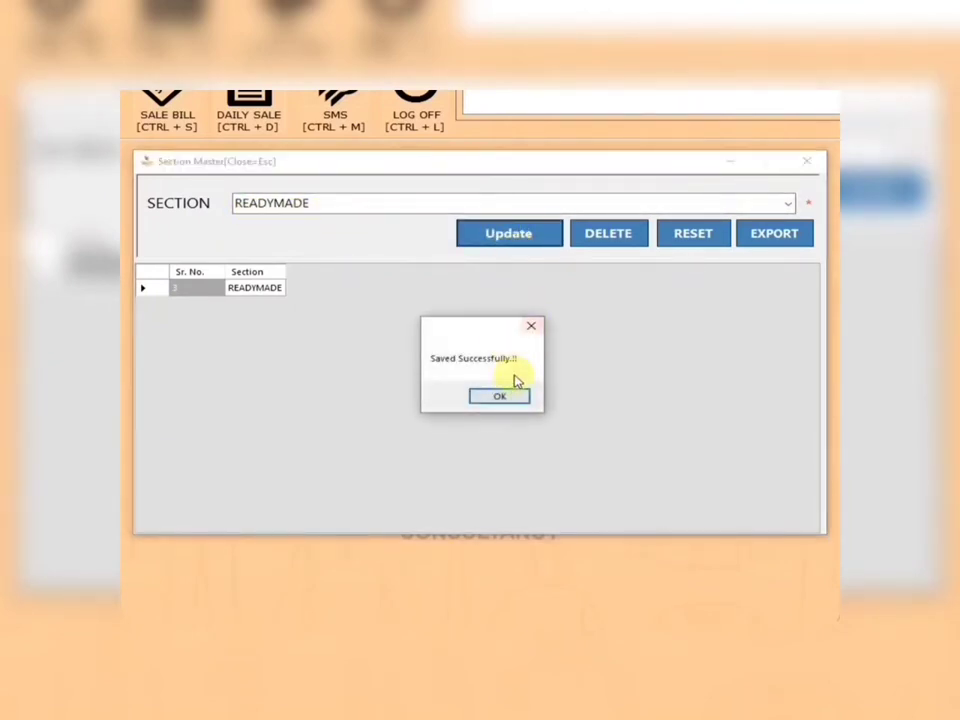
{"action": "left_click", "coordinate": [499, 393]}
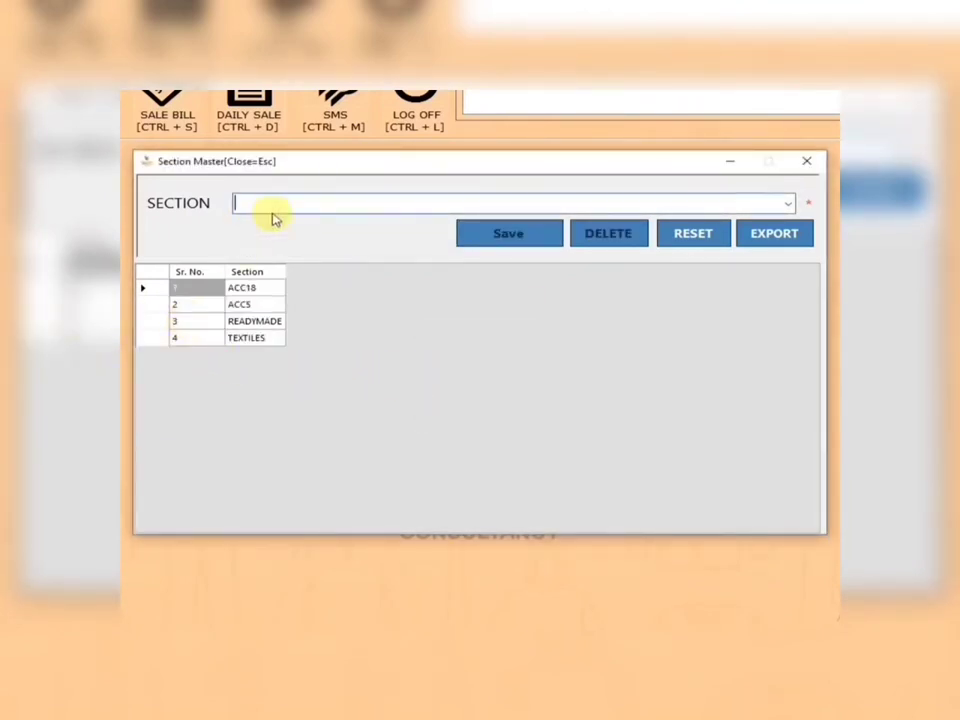
Add the section SUITING SHIRTING and close the Section Master window
{"action": "type", "text": "SUITING"}
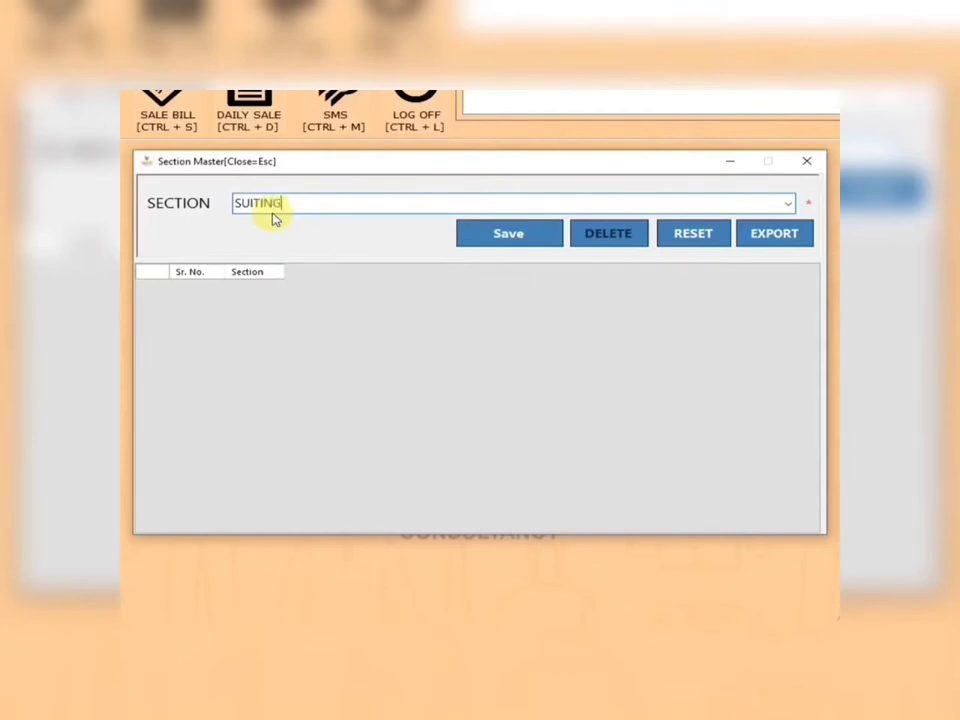
{"action": "type", "text": " SHIRTING"}
{"action": "left_click", "coordinate": [508, 232]}
{"action": "left_click", "coordinate": [500, 396]}
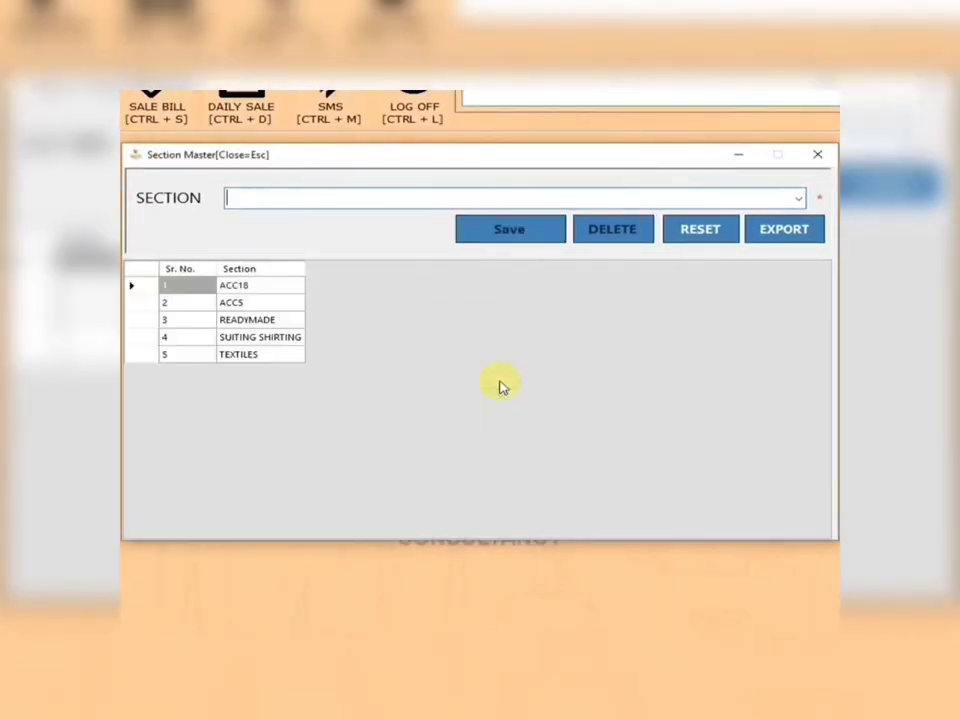
{"action": "left_click", "coordinate": [816, 154]}
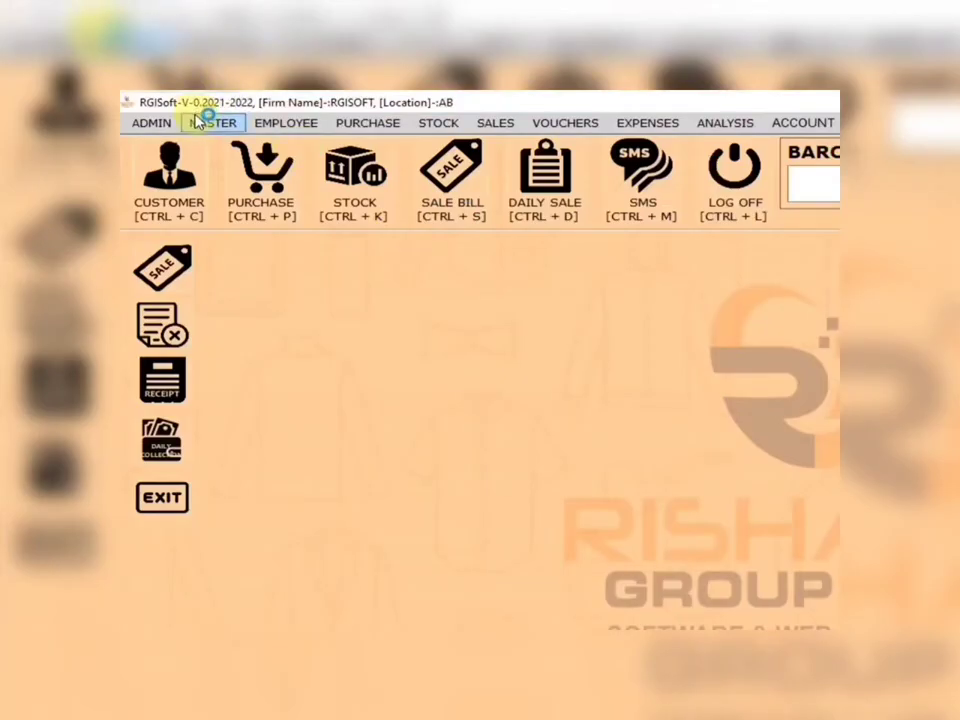
{"action": "left_click", "coordinate": [199, 121]}
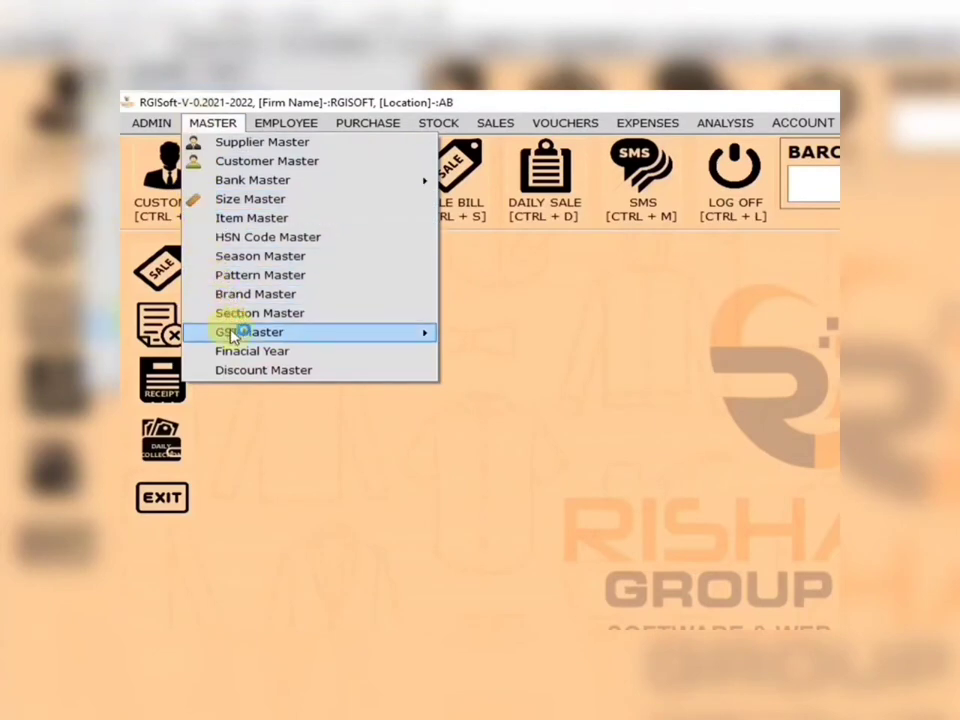
{"action": "mouse_move", "coordinate": [354, 338]}
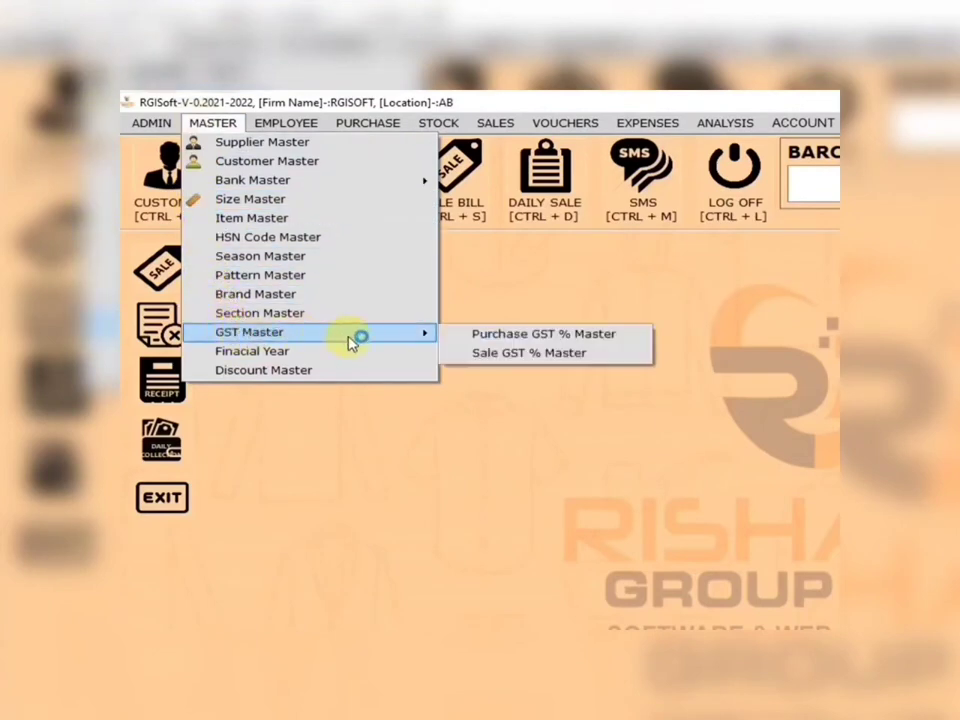
{"action": "left_click", "coordinate": [543, 337]}
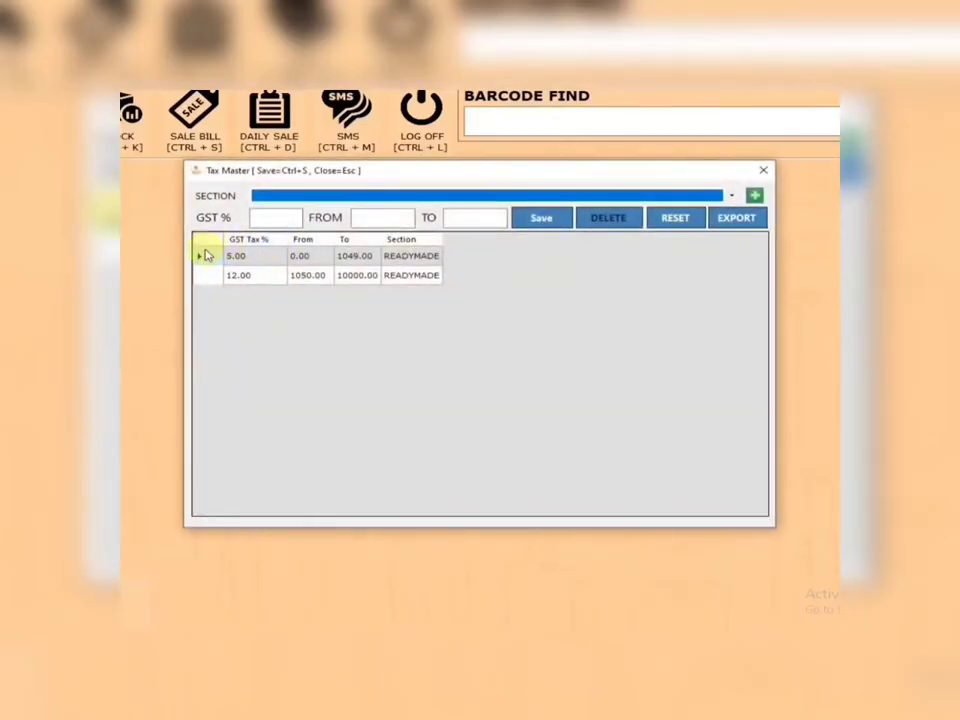
Update the READYMADE 5% slab (0–1049) in Purchase GST % Master and close it
{"action": "left_click", "coordinate": [204, 257]}
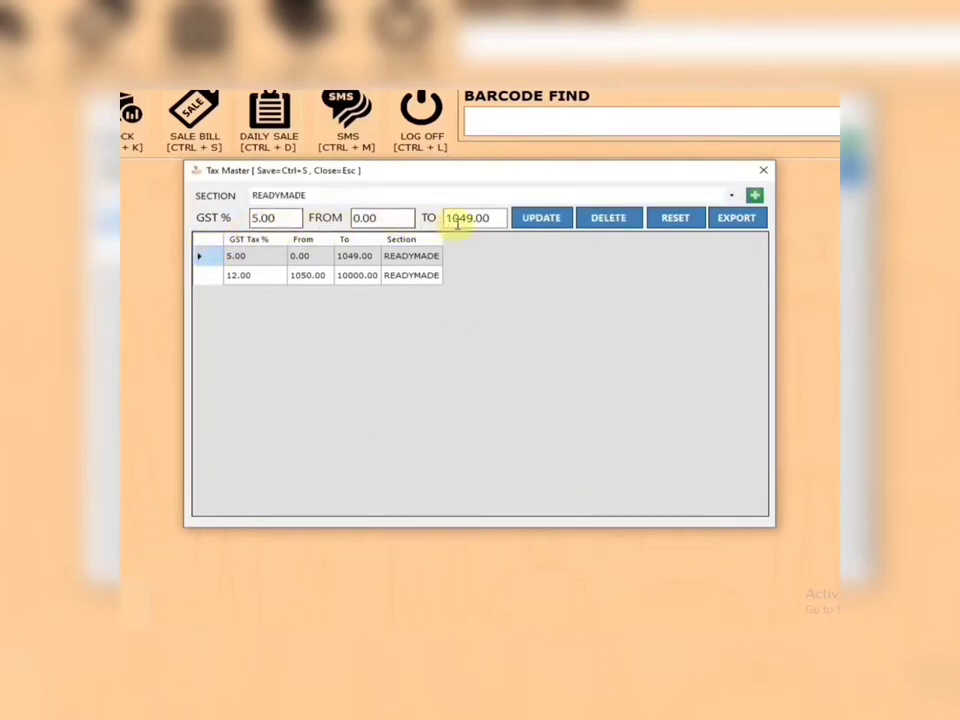
{"action": "left_click", "coordinate": [546, 226]}
{"action": "left_click", "coordinate": [519, 392]}
{"action": "key", "text": "Escape"}
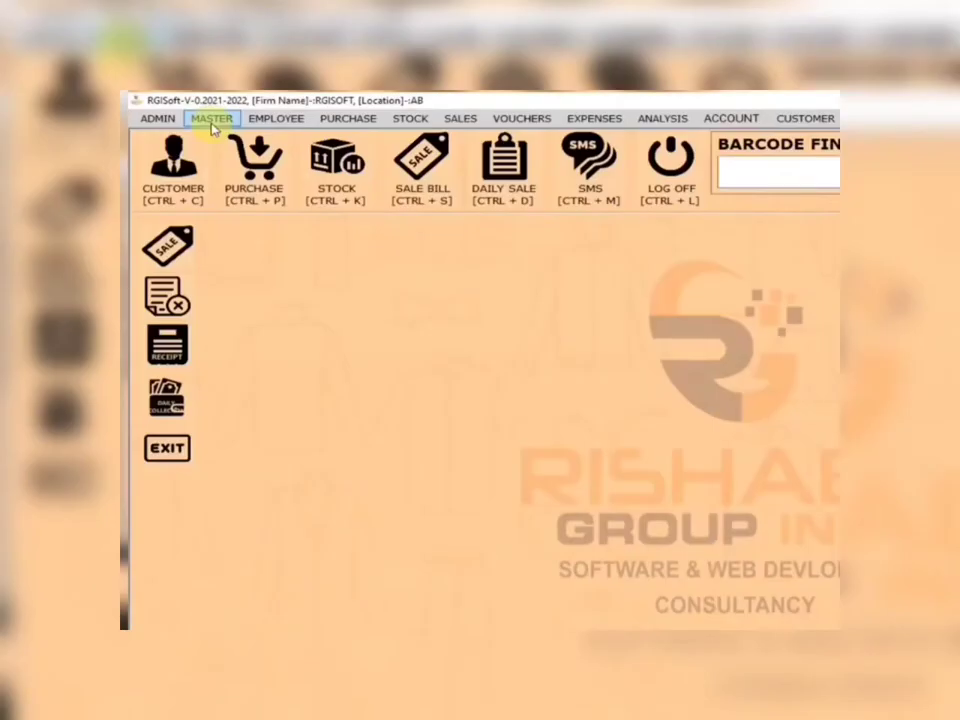
Update the READYMADE 12% slab (1050–10000) in Sale GST % Master and close it
{"action": "left_click", "coordinate": [211, 120]}
{"action": "mouse_move", "coordinate": [396, 302]}
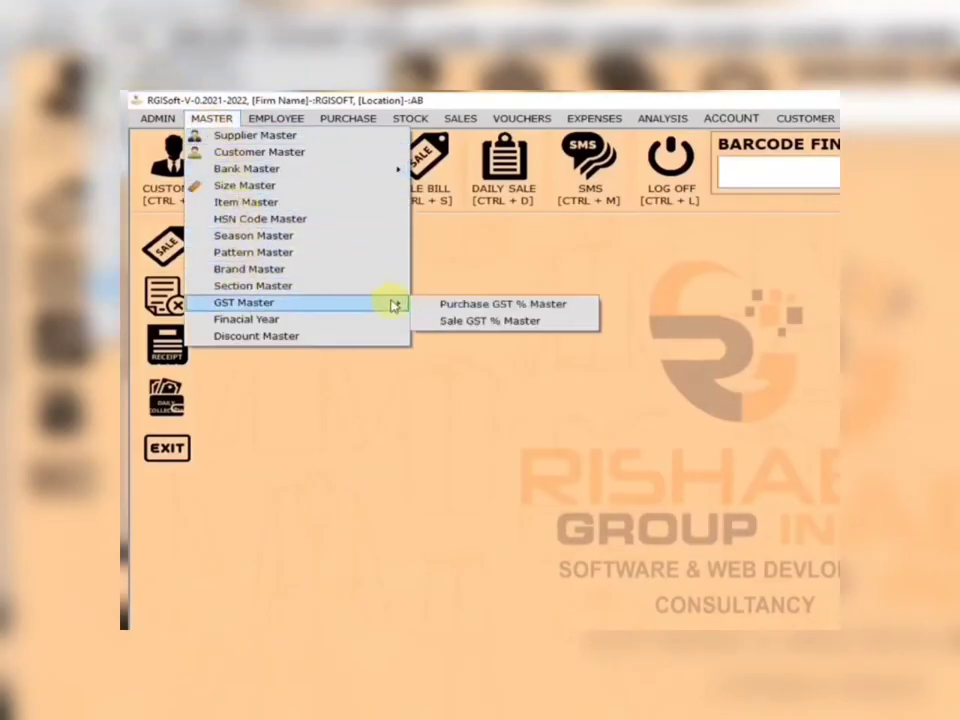
{"action": "left_click", "coordinate": [480, 322]}
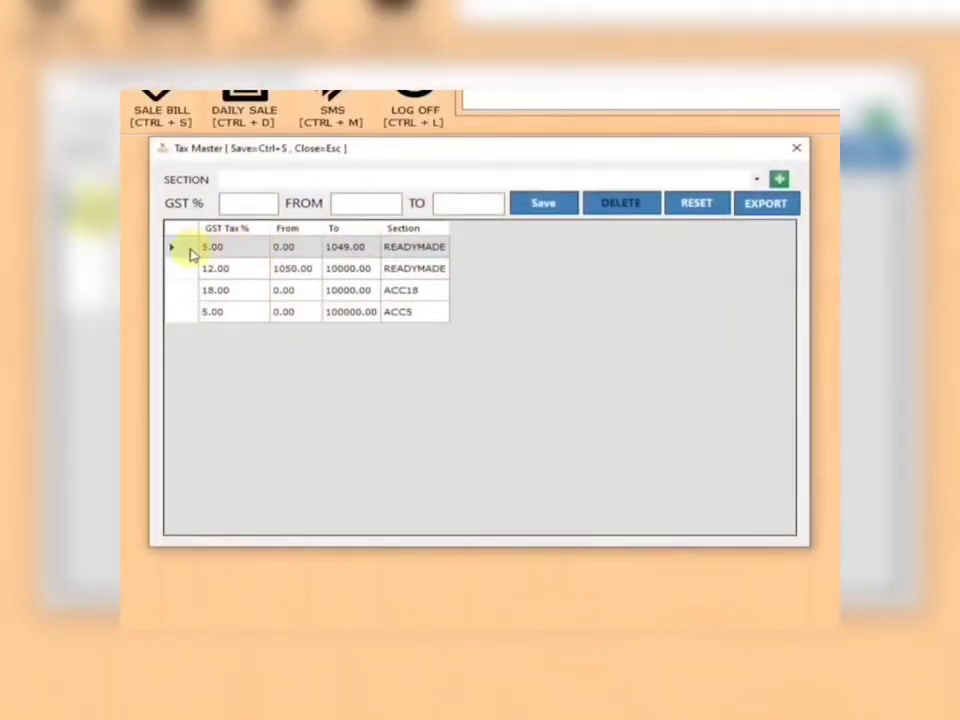
{"action": "double_click", "coordinate": [192, 249]}
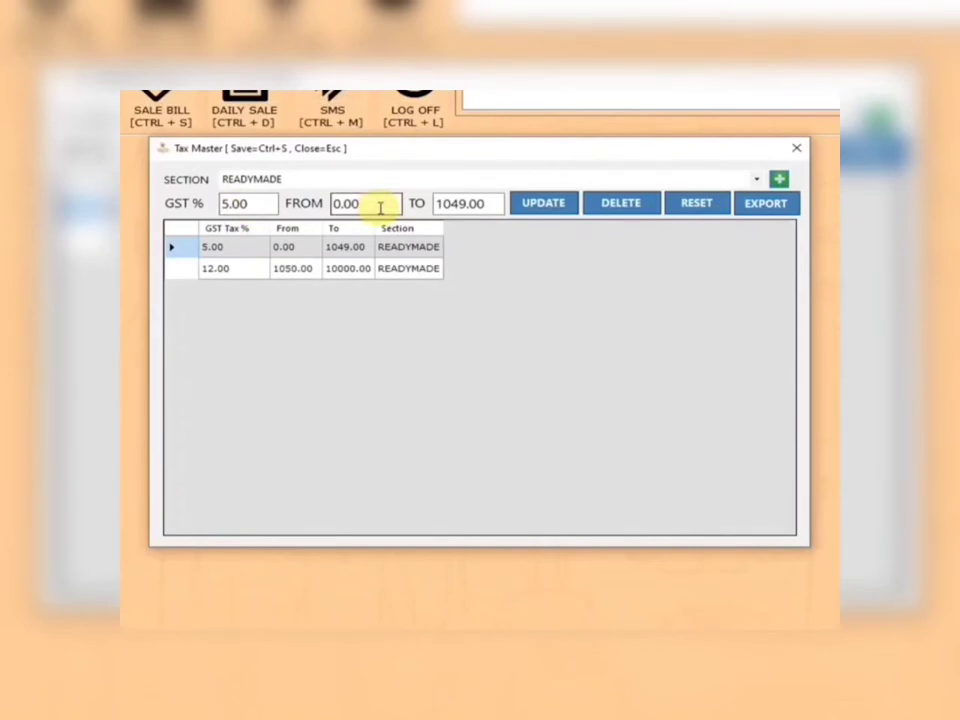
{"action": "left_click", "coordinate": [533, 207]}
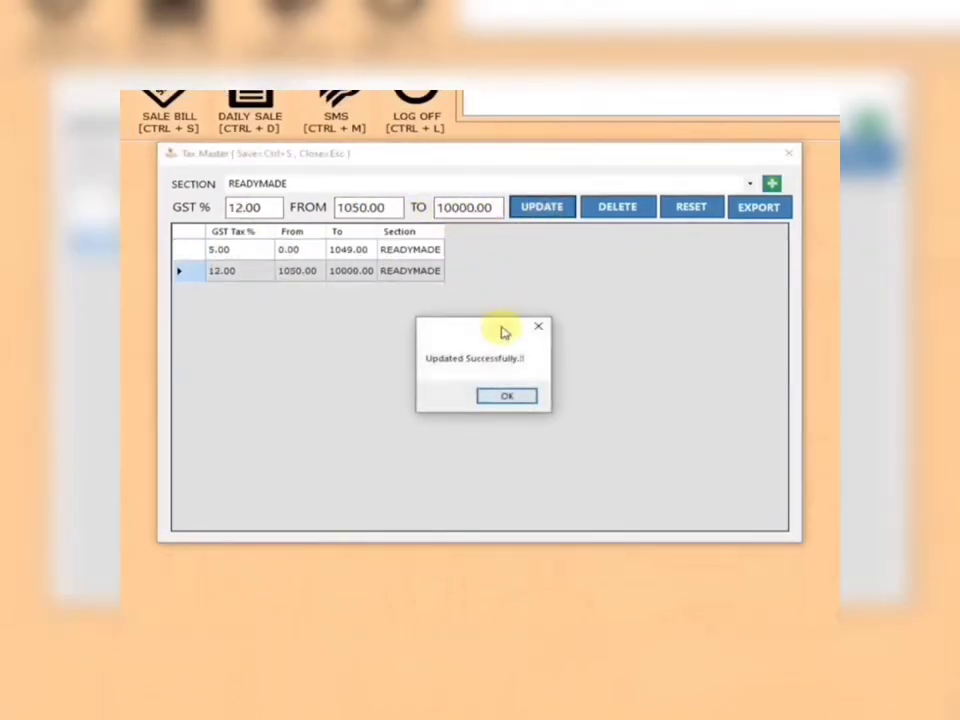
{"action": "left_click", "coordinate": [507, 397]}
{"action": "left_click", "coordinate": [692, 208]}
{"action": "left_click", "coordinate": [789, 153]}
{"action": "left_click", "coordinate": [269, 117]}
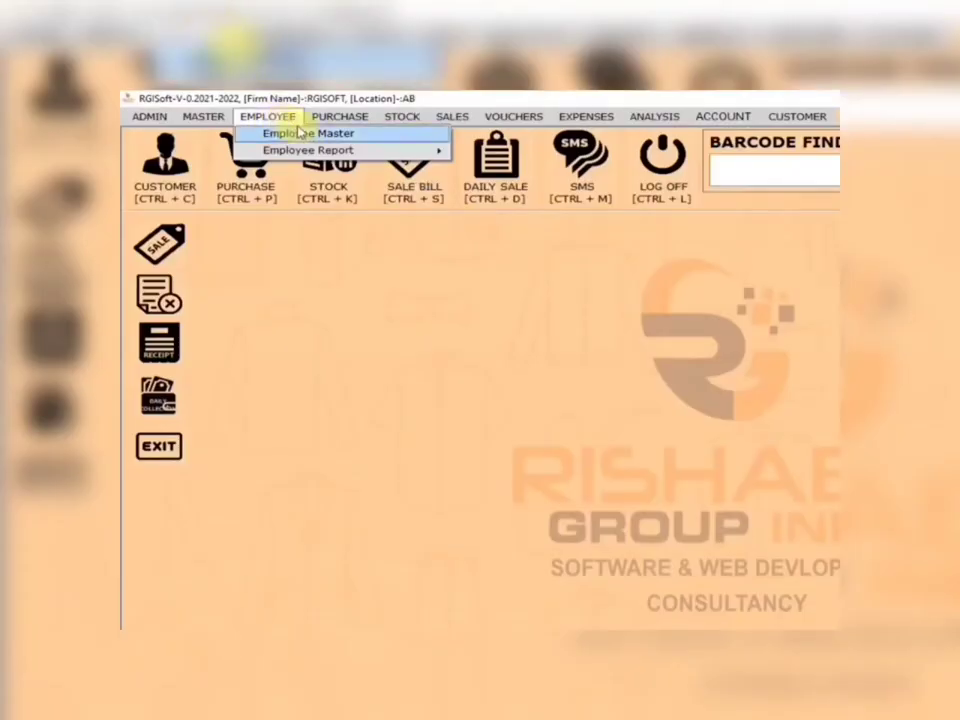
Re-save employee 001's record from Employee Master
{"action": "left_click", "coordinate": [303, 133]}
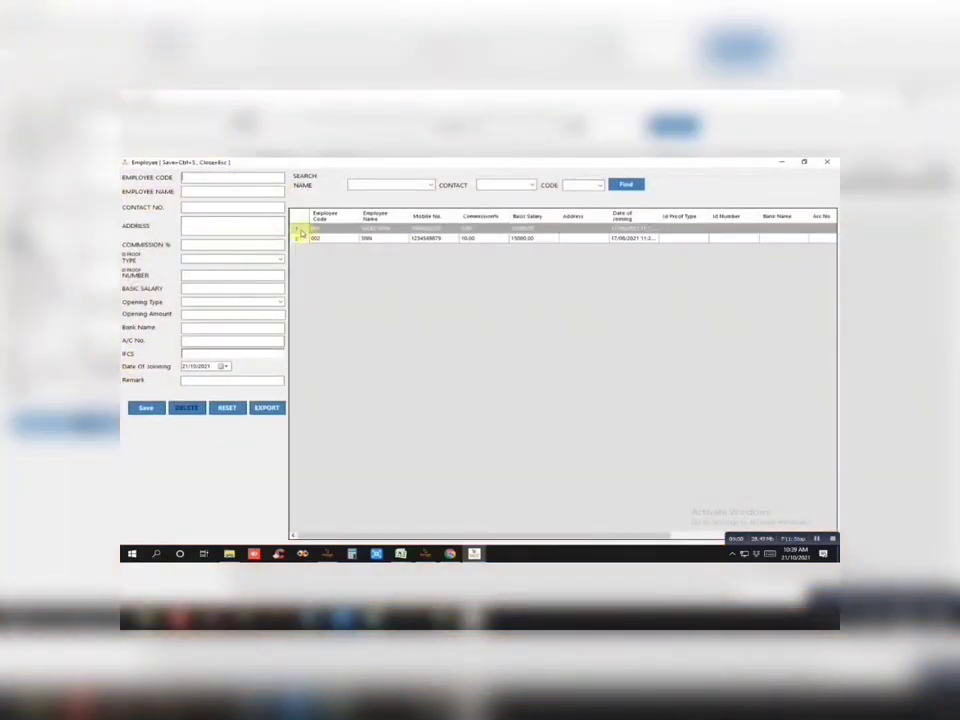
{"action": "left_click", "coordinate": [300, 233]}
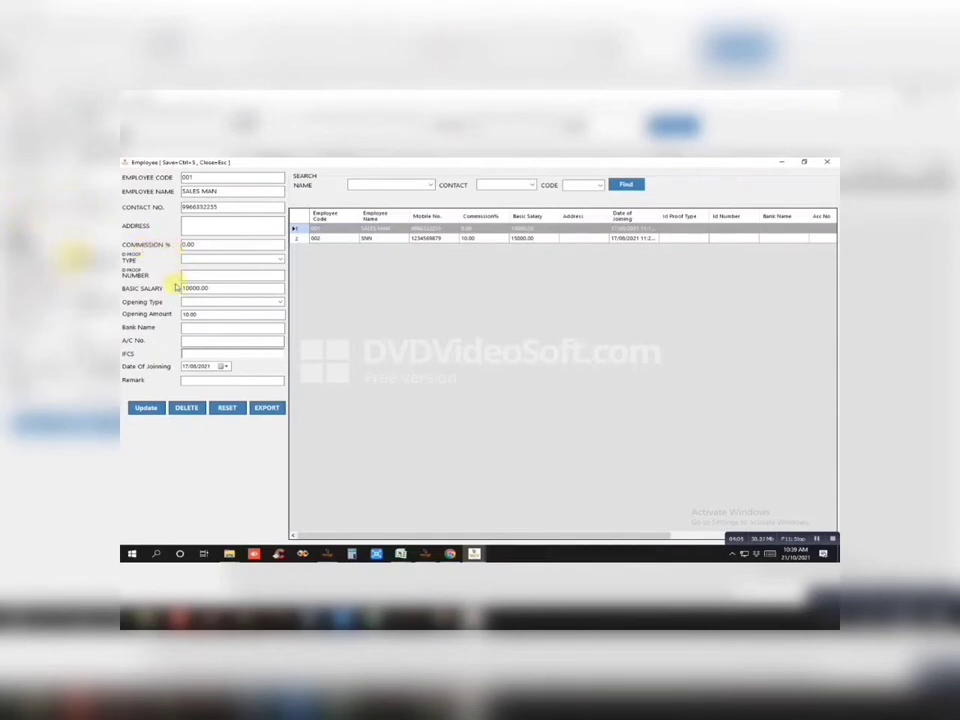
{"action": "left_click", "coordinate": [147, 411]}
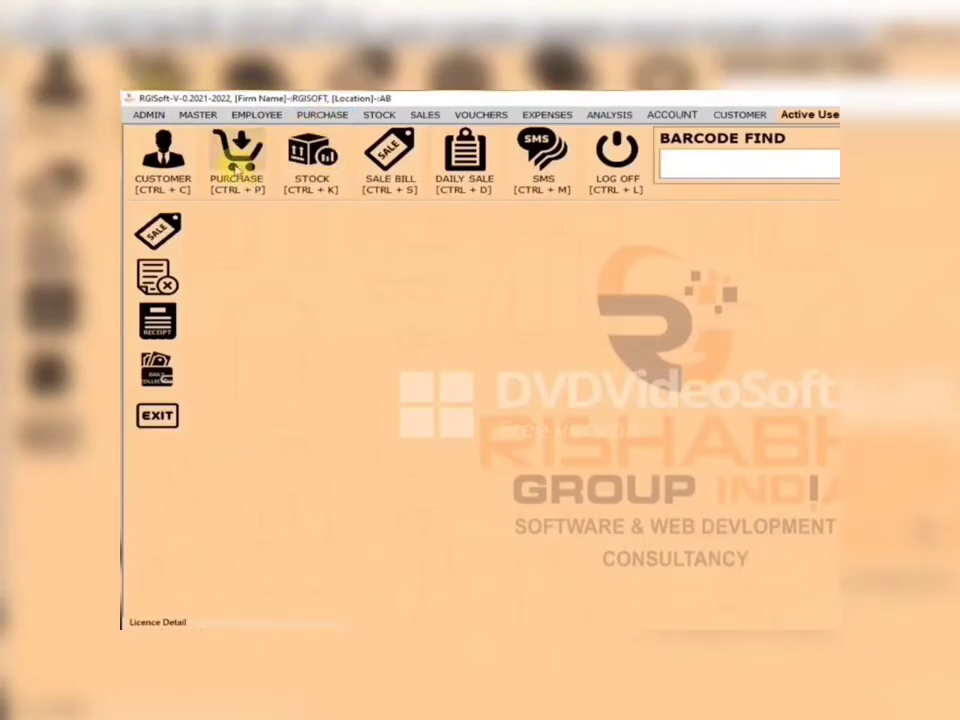
Start a GST purchase bill with invoice number 2021 and supplier DELHISUPP
{"action": "left_click", "coordinate": [238, 160]}
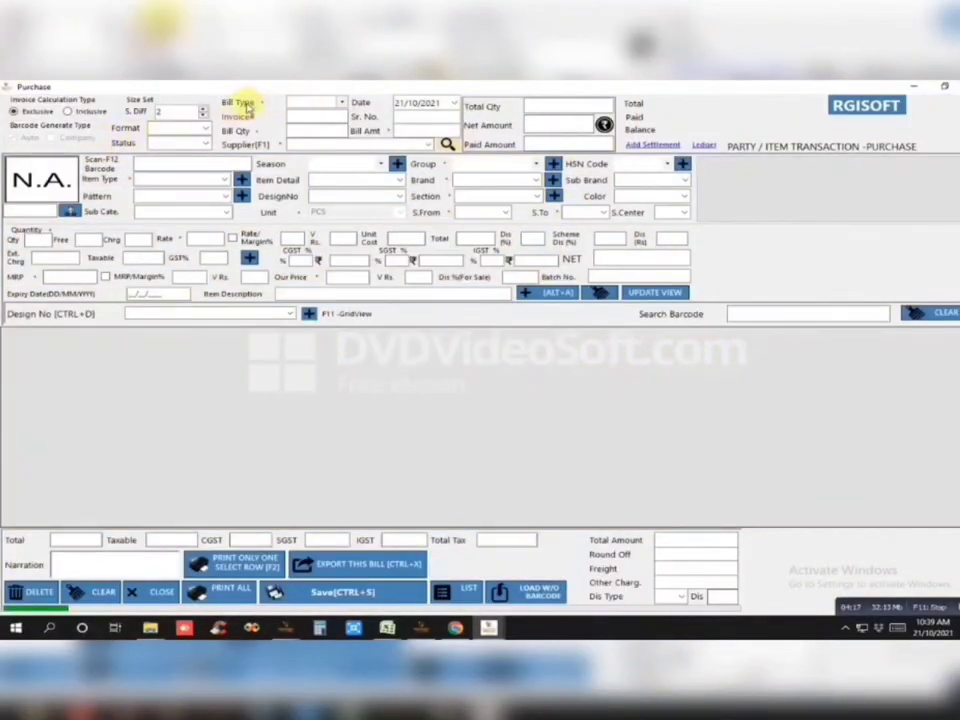
{"action": "left_click", "coordinate": [342, 103]}
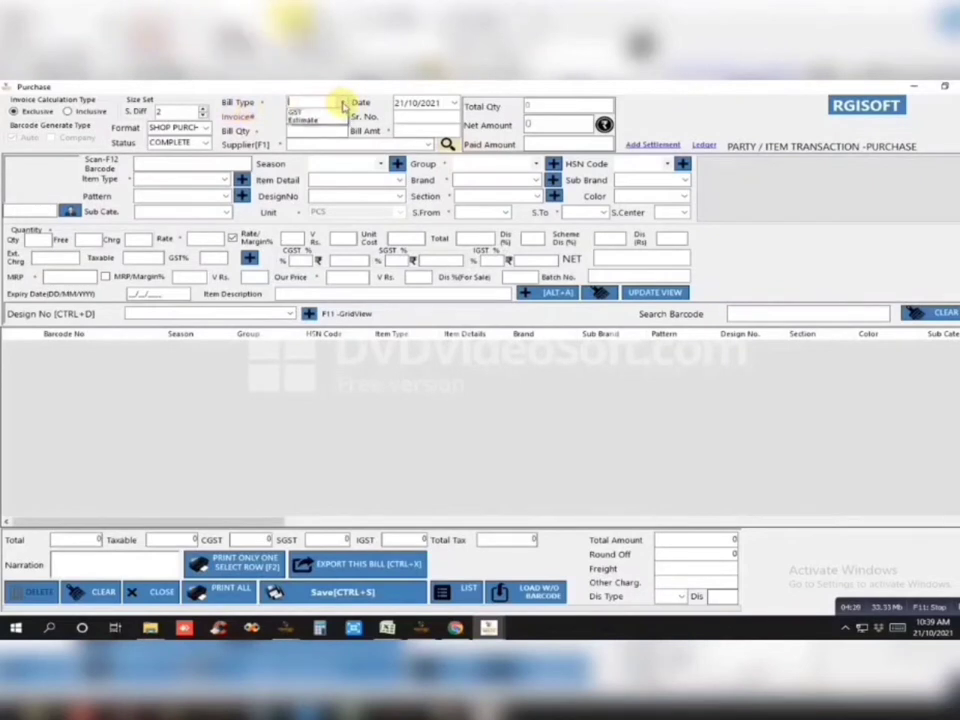
{"action": "left_click", "coordinate": [298, 112]}
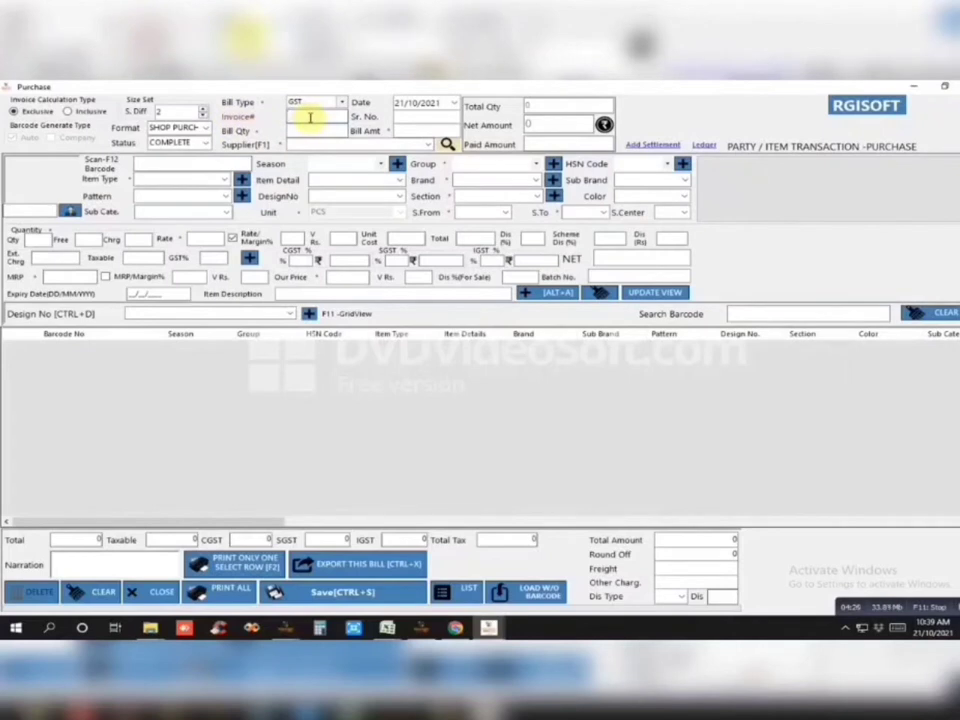
{"action": "type", "text": "2021"}
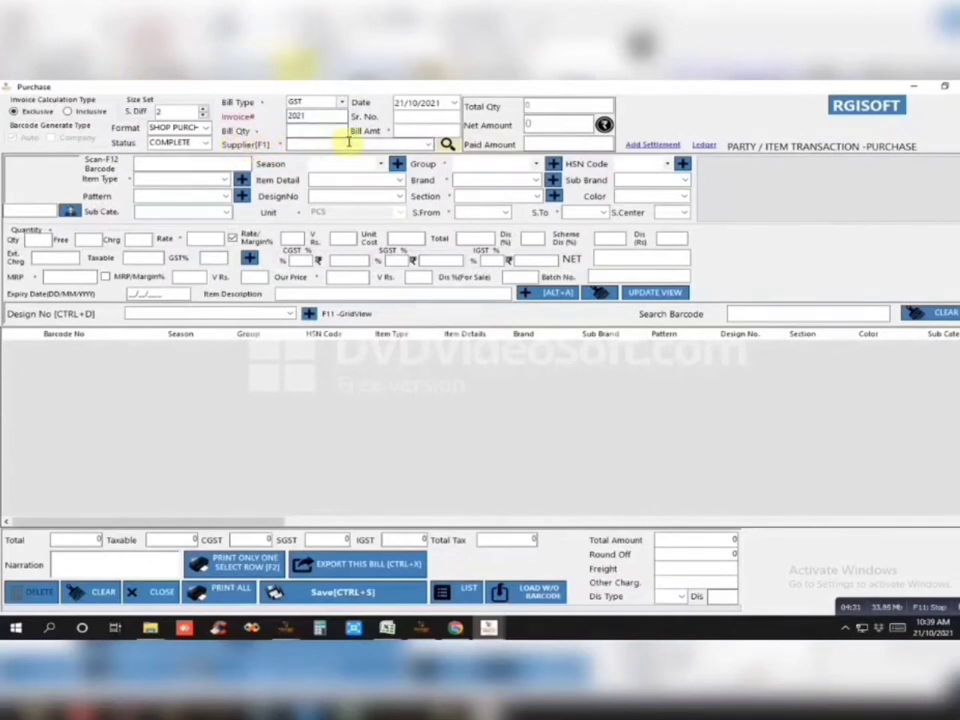
{"action": "left_click", "coordinate": [427, 144]}
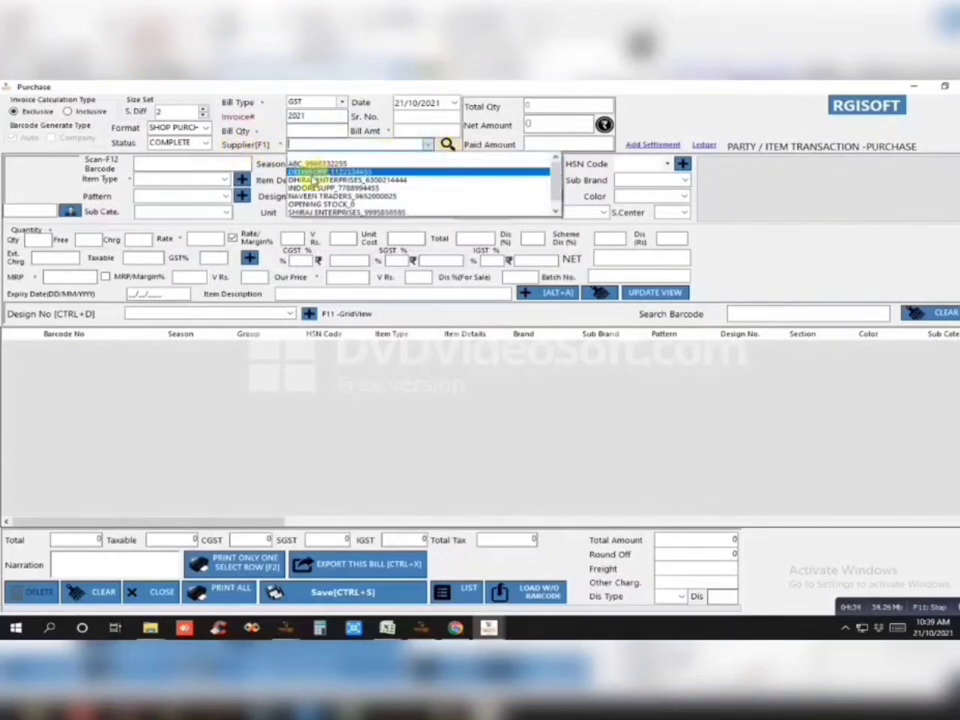
{"action": "left_click", "coordinate": [322, 172]}
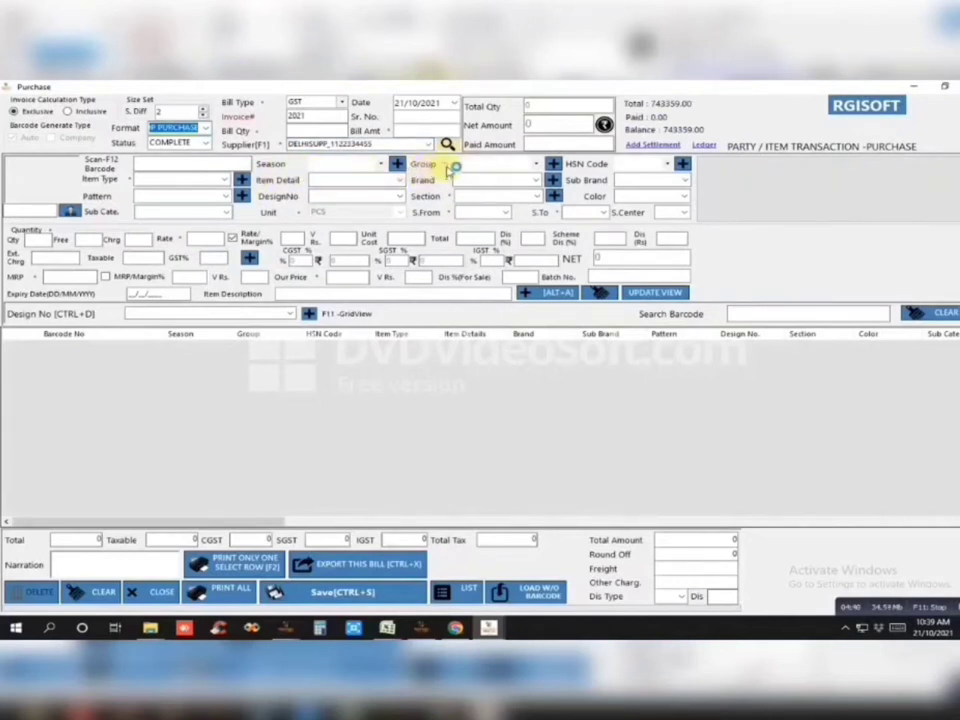
Set the item to group MEN, type JEANS, brand MUFTI and section READYMADE
{"action": "left_click", "coordinate": [483, 164]}
{"action": "type", "text": "M"}
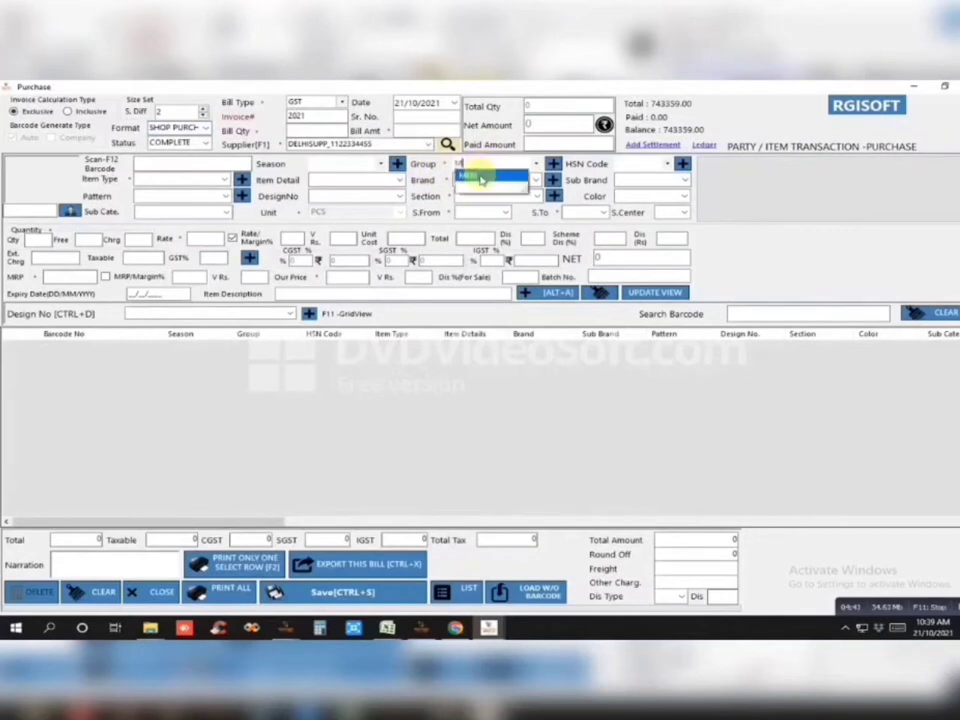
{"action": "left_click", "coordinate": [481, 178]}
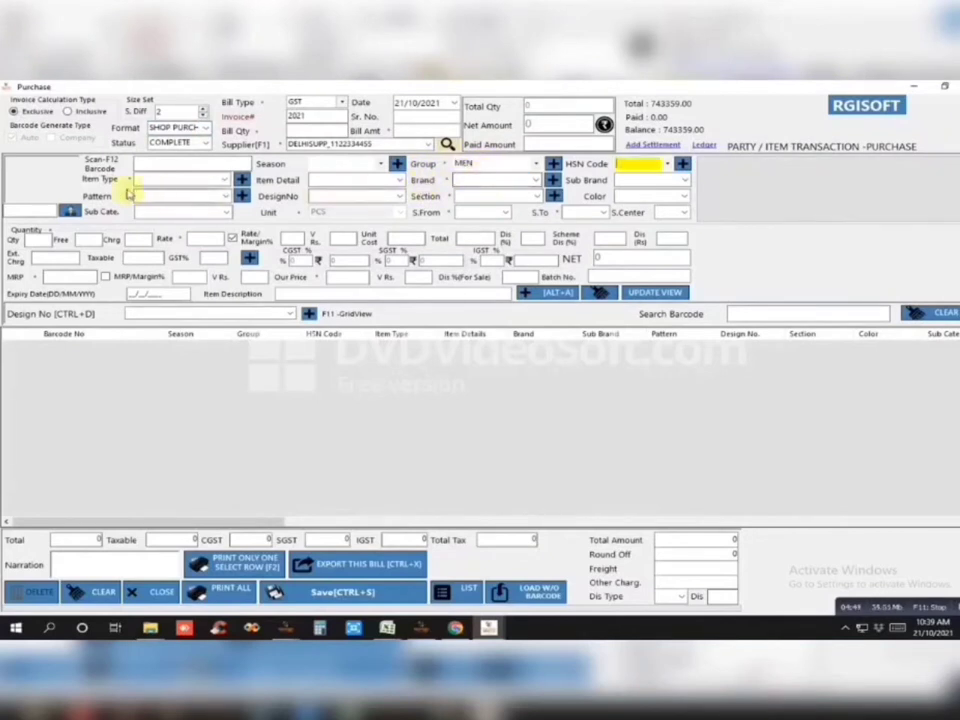
{"action": "left_click", "coordinate": [148, 182]}
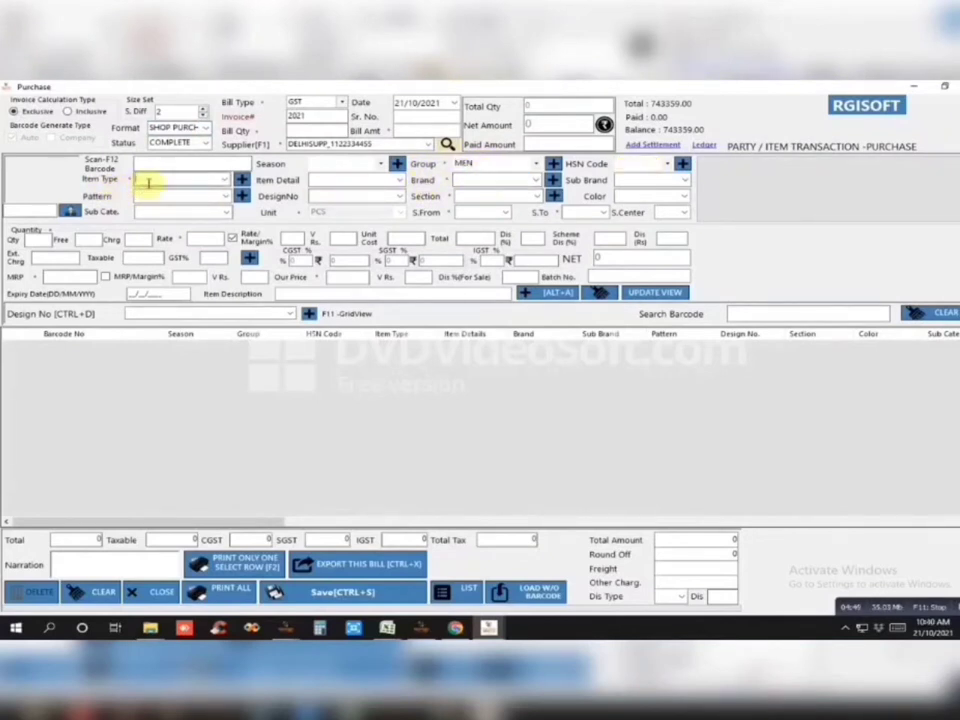
{"action": "type", "text": "J"}
{"action": "key", "text": "Down"}
{"action": "key", "text": "Return"}
{"action": "key", "text": "Return"}
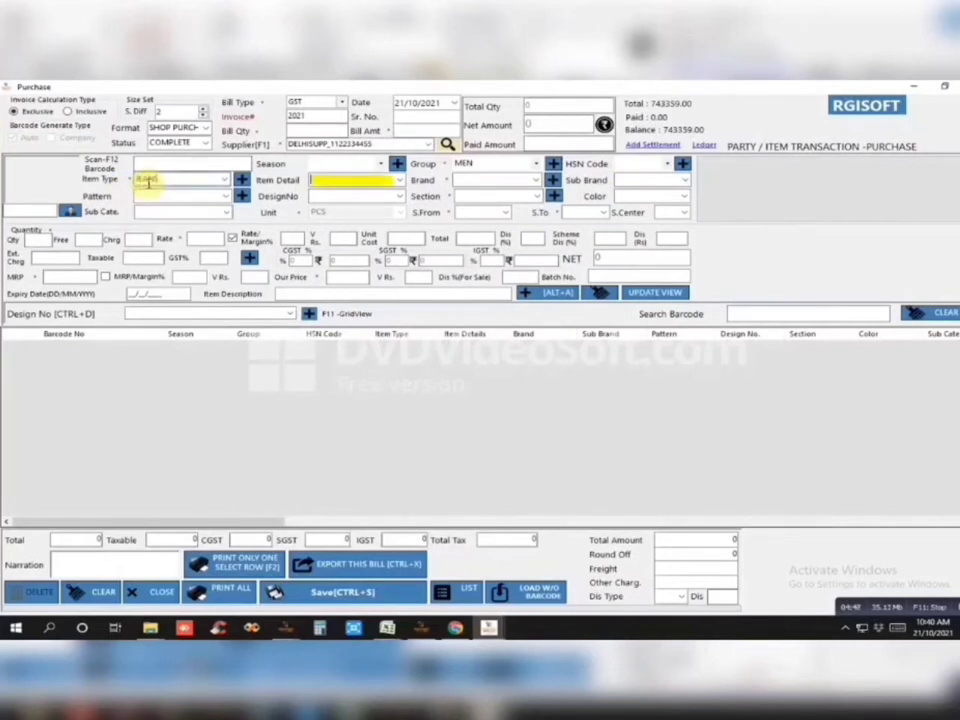
{"action": "left_click", "coordinate": [483, 181]}
{"action": "type", "text": "M"}
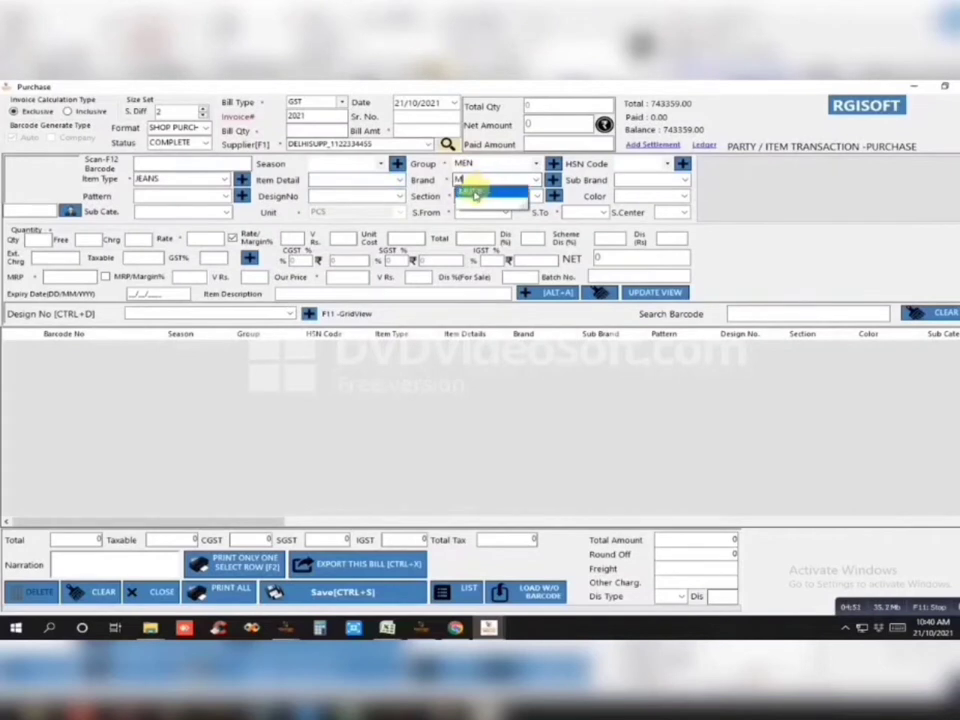
{"action": "left_click", "coordinate": [474, 194]}
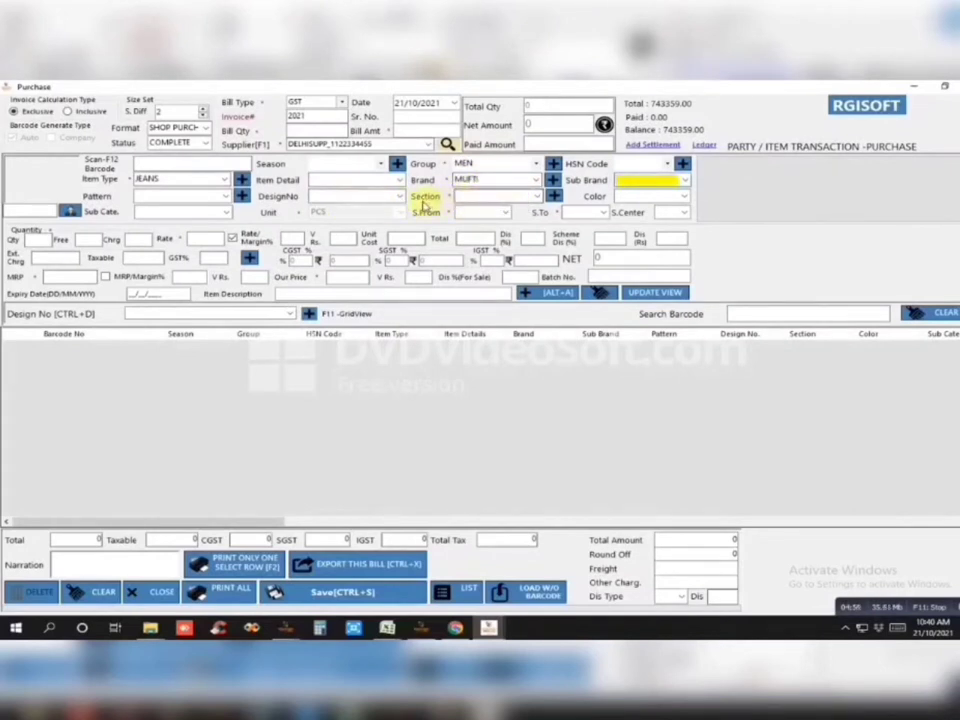
{"action": "left_click", "coordinate": [472, 196]}
{"action": "type", "text": "RE"}
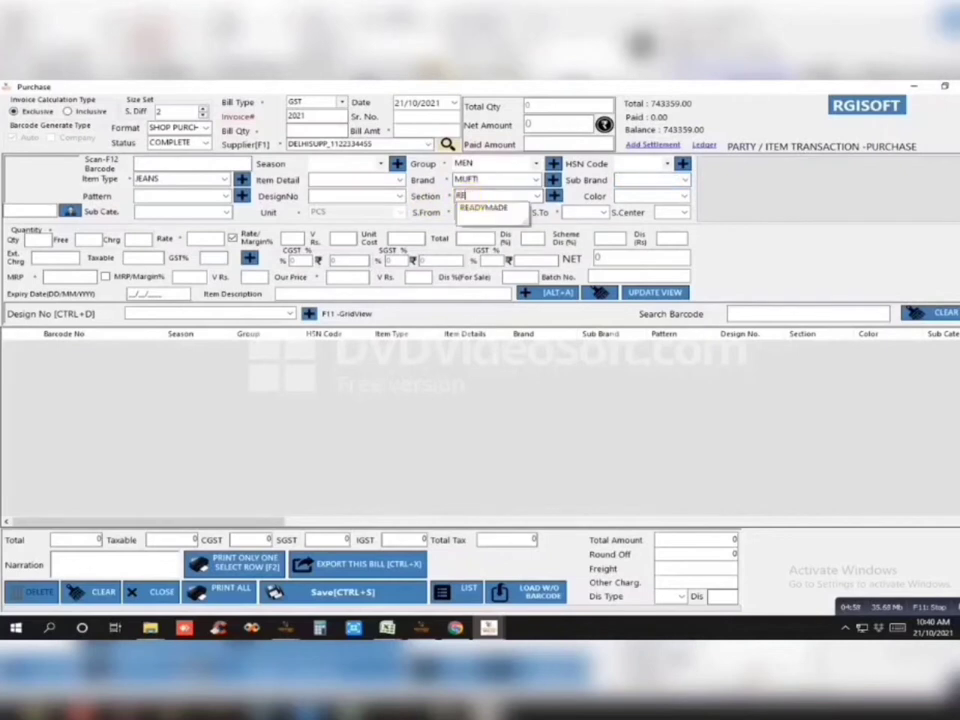
{"action": "left_click", "coordinate": [482, 208]}
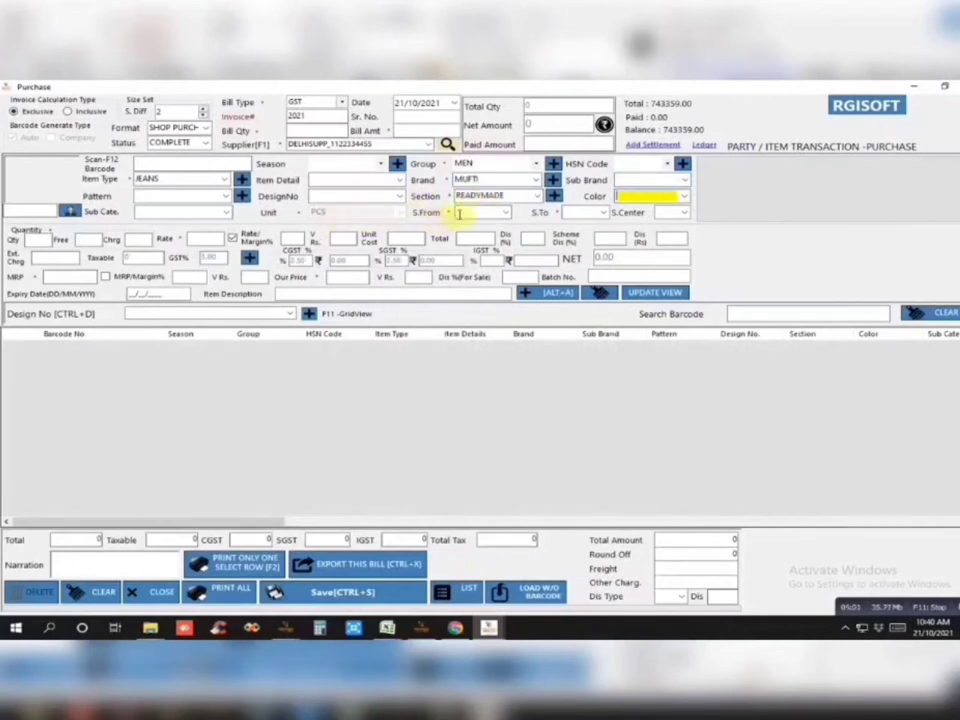
Add the jeans rows for sizes 28 to 38 with quantity 2 each at rate 600
{"action": "left_click", "coordinate": [505, 213]}
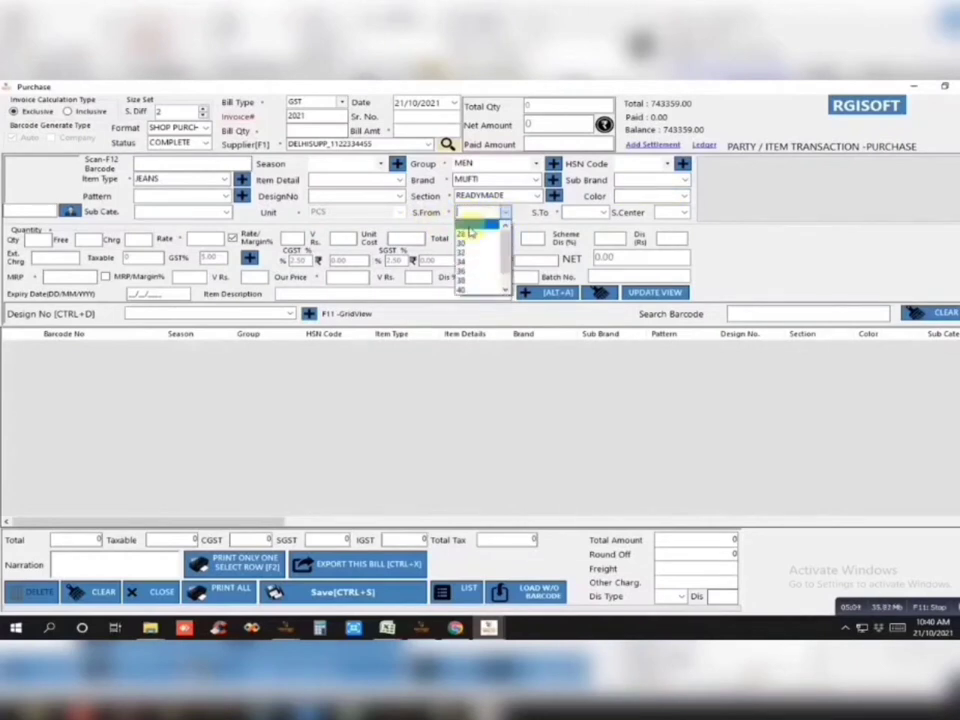
{"action": "left_click", "coordinate": [468, 232]}
{"action": "left_click", "coordinate": [604, 213]}
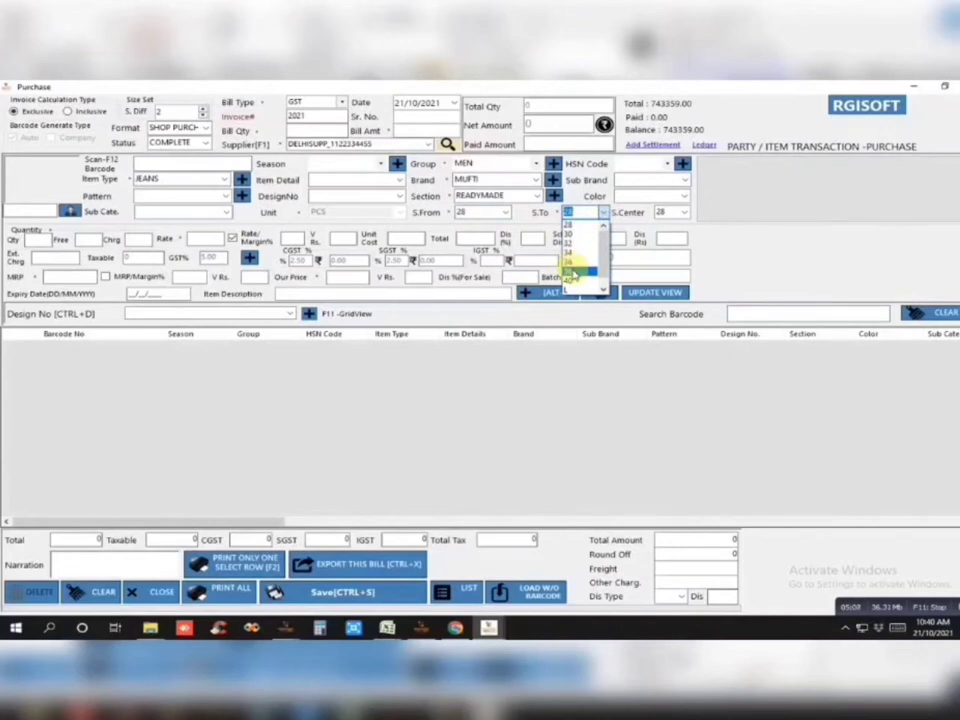
{"action": "left_click", "coordinate": [573, 272]}
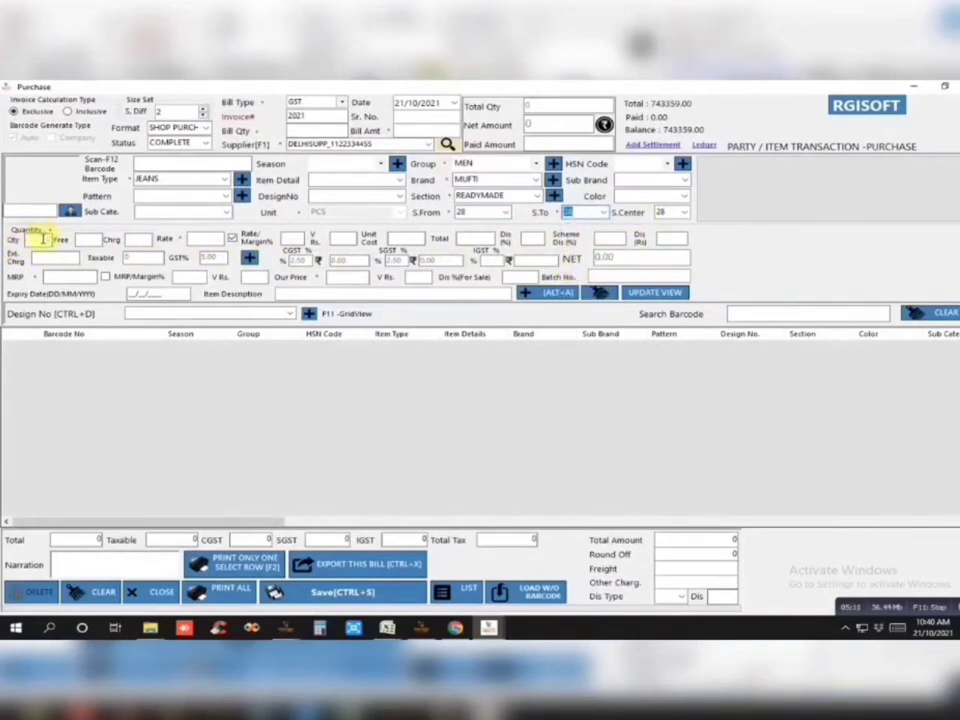
{"action": "left_click", "coordinate": [43, 239]}
{"action": "type", "text": "2"}
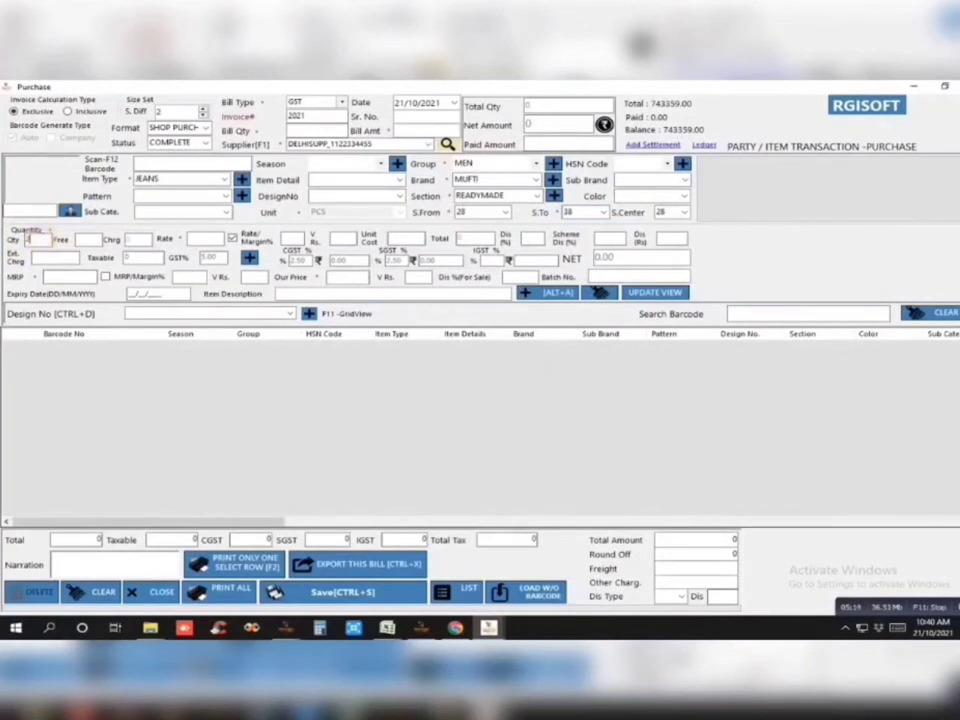
{"action": "left_click", "coordinate": [203, 241]}
{"action": "type", "text": "600"}
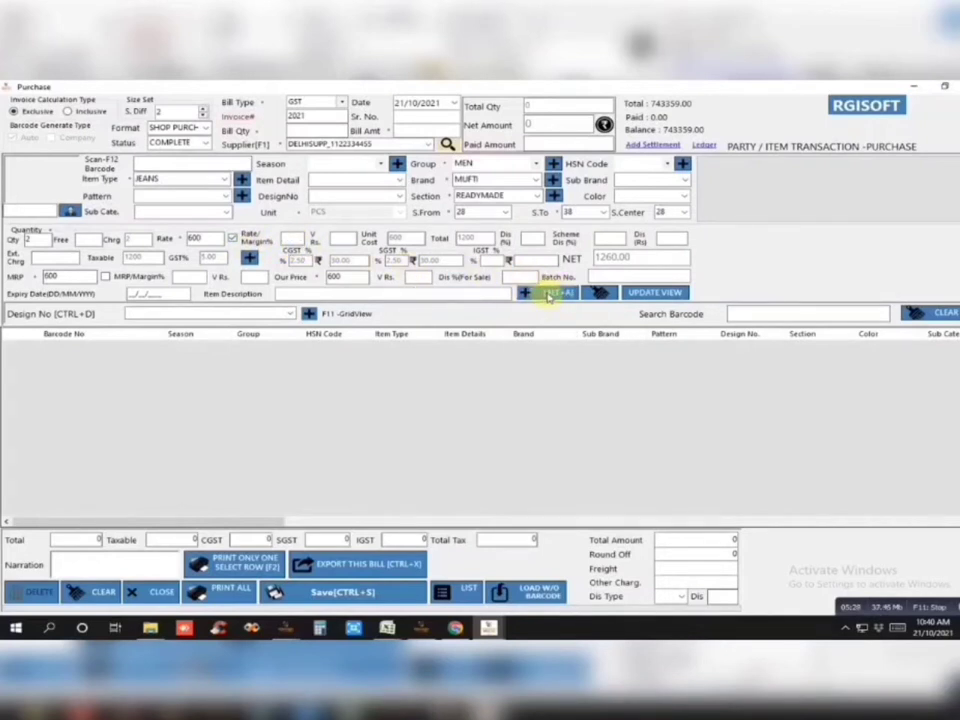
{"action": "left_click", "coordinate": [553, 292]}
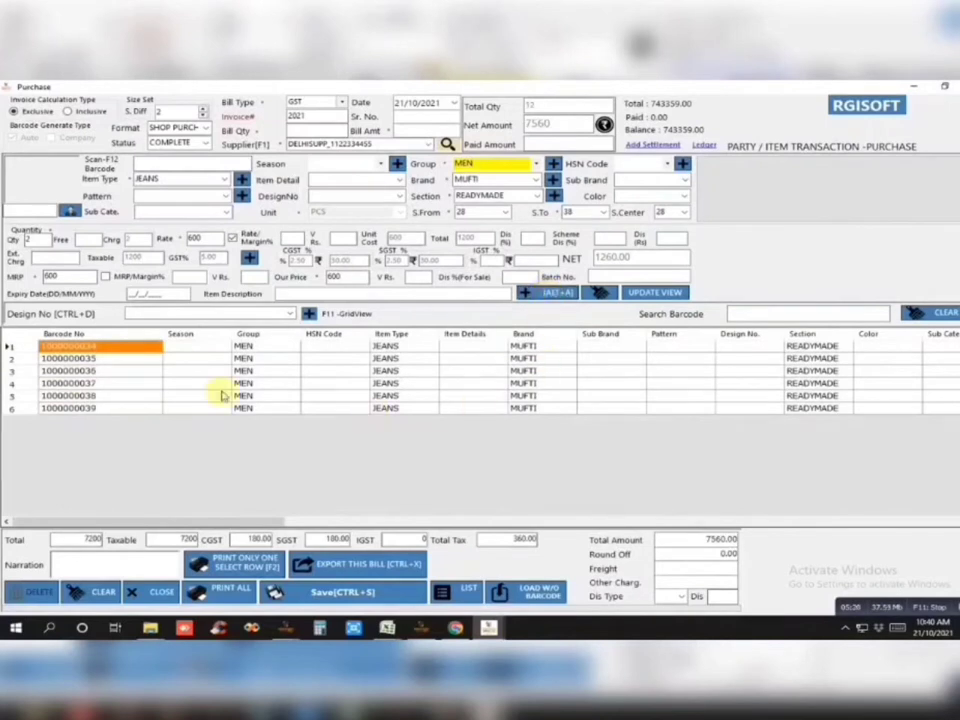
Select the six generated barcode cells and scroll the grid to check the sizes
{"action": "left_click", "coordinate": [137, 360]}
{"action": "left_click", "coordinate": [121, 385]}
{"action": "left_click_drag", "start_coordinate": [121, 385], "coordinate": [127, 421]}
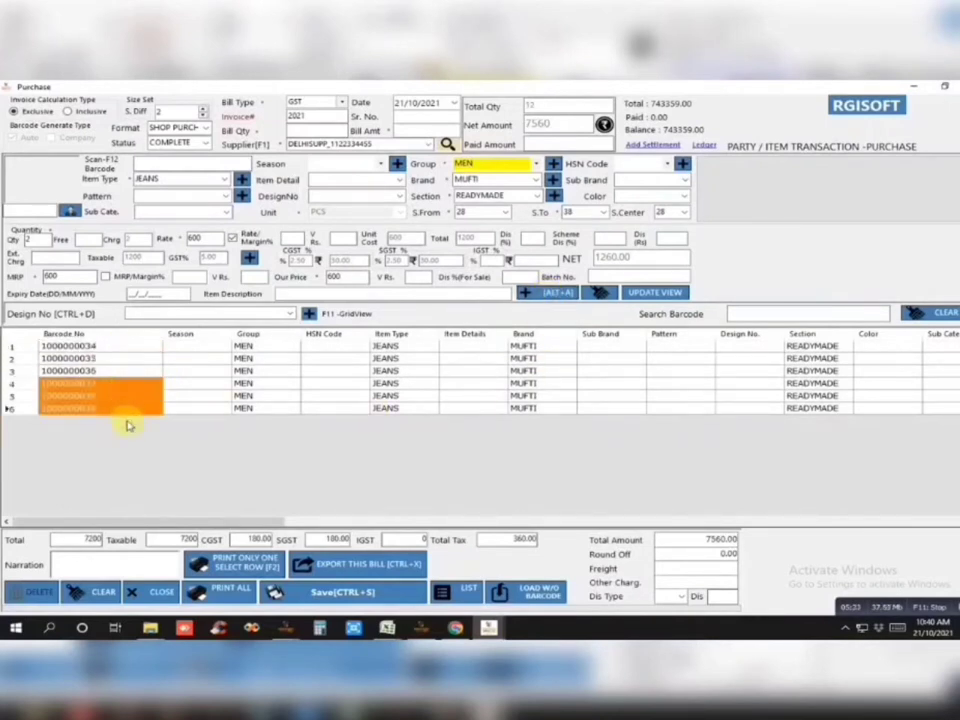
{"action": "left_click_drag", "start_coordinate": [126, 347], "coordinate": [105, 467]}
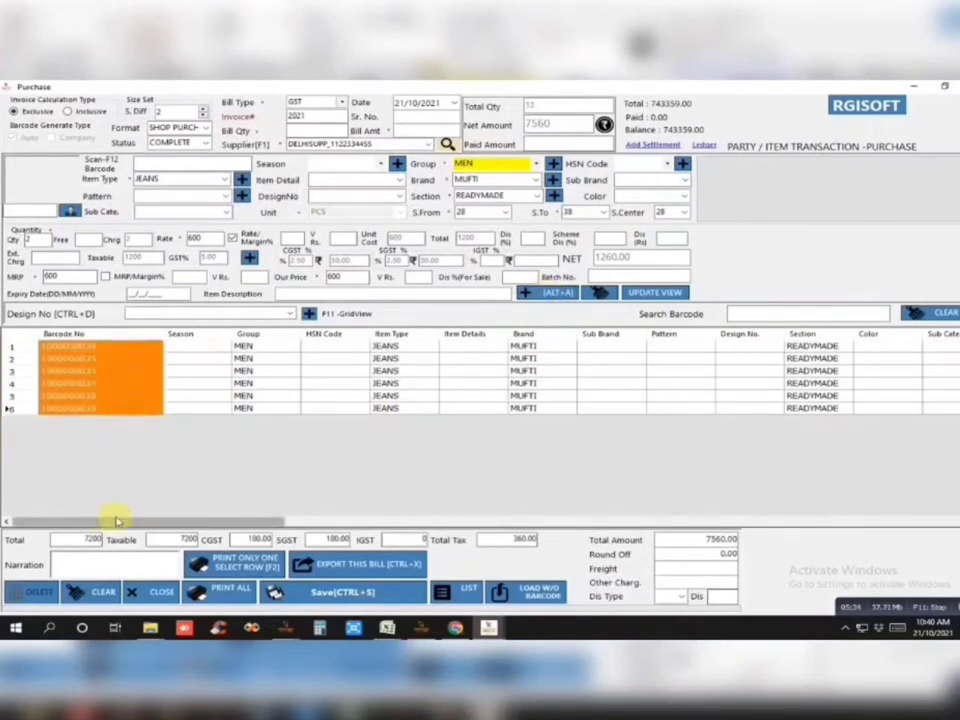
{"action": "left_click_drag", "start_coordinate": [118, 521], "coordinate": [207, 538]}
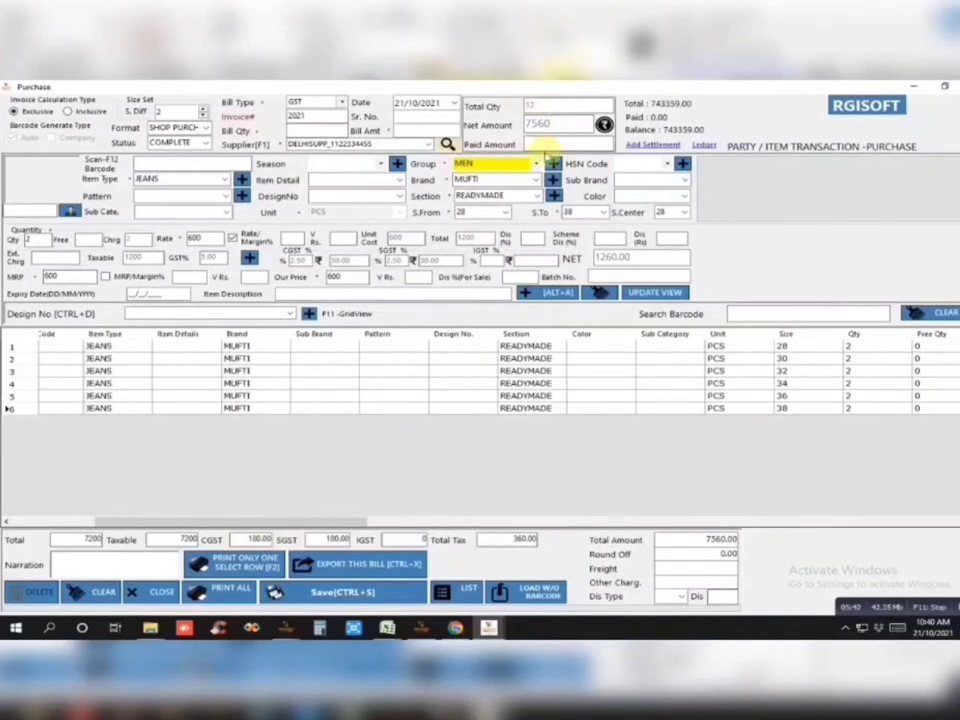
Enter 12 as the purchase bill quantity
{"action": "left_click", "coordinate": [319, 131]}
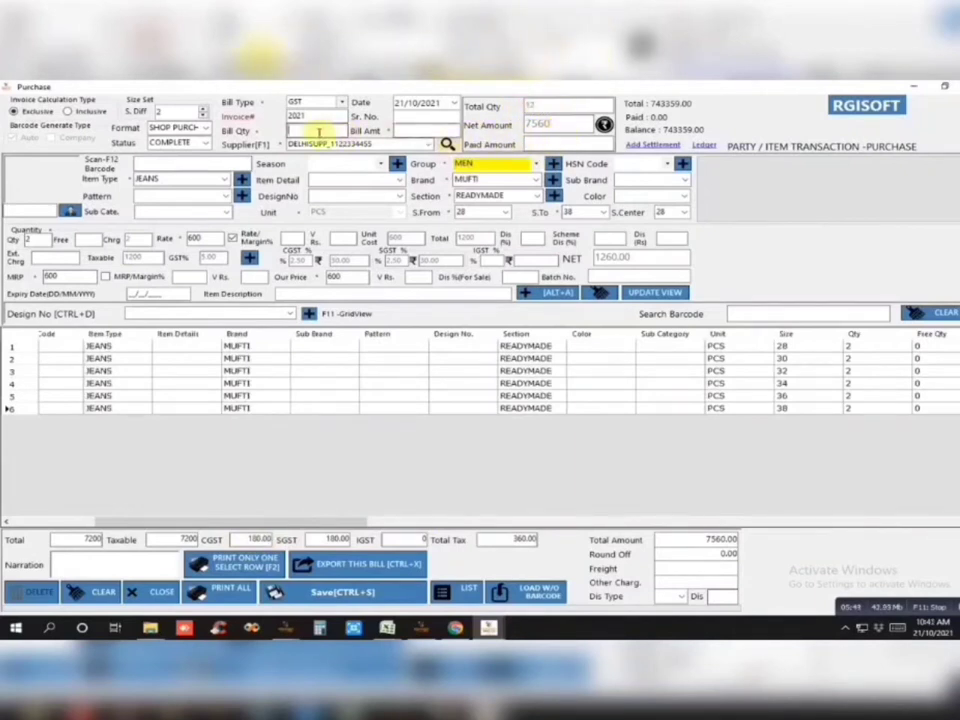
{"action": "type", "text": "12"}
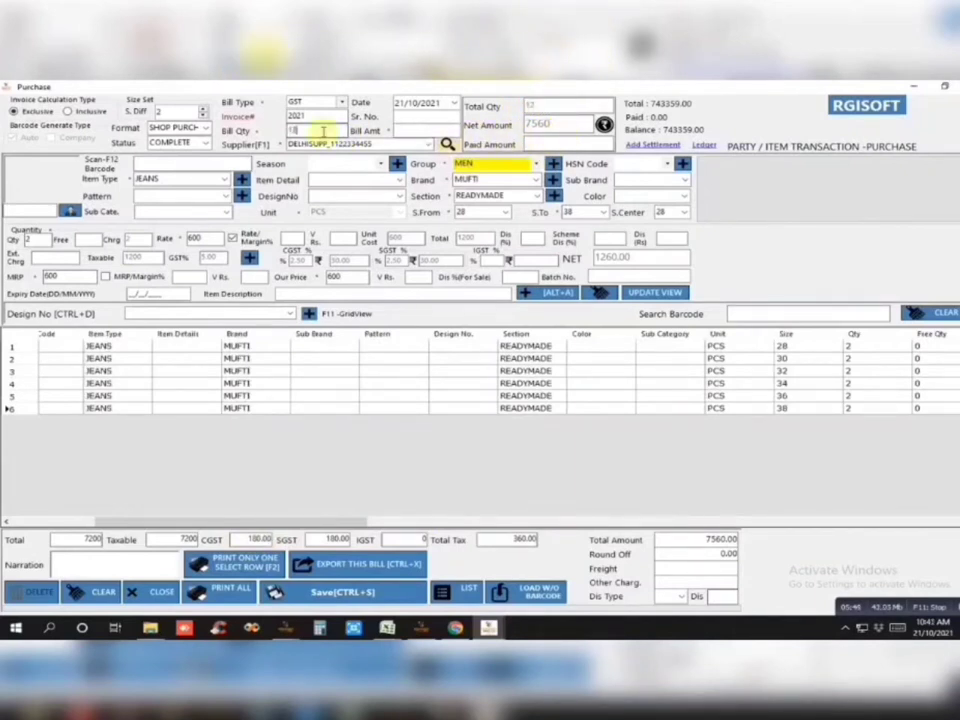
{"action": "left_click", "coordinate": [408, 128]}
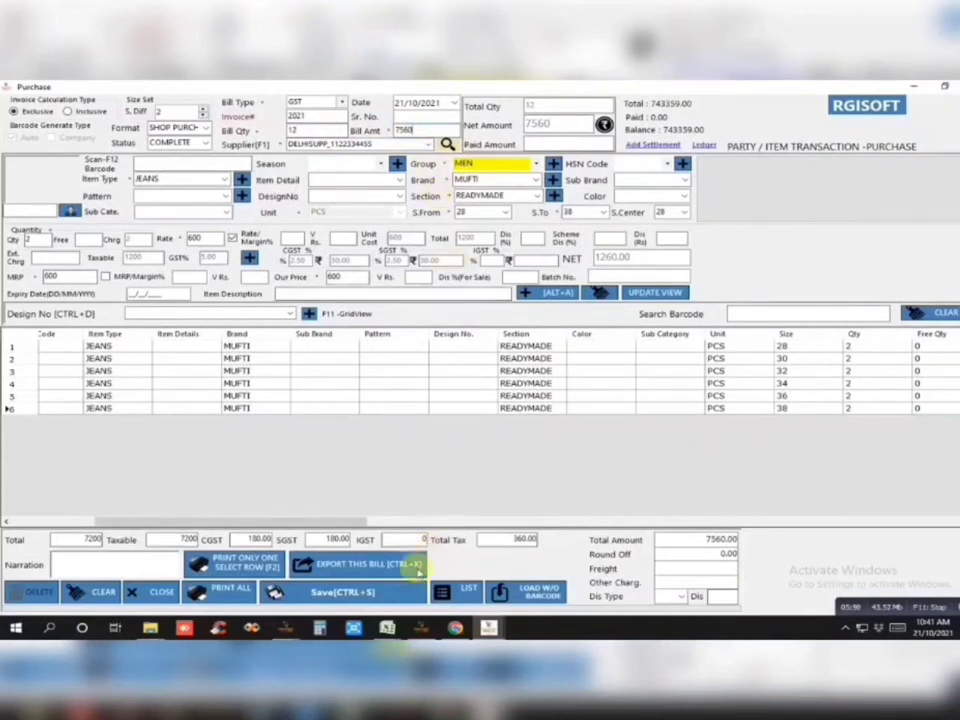
Save the MUFTI jeans purchase and send its six barcodes to barcode printing
{"action": "left_click", "coordinate": [318, 595]}
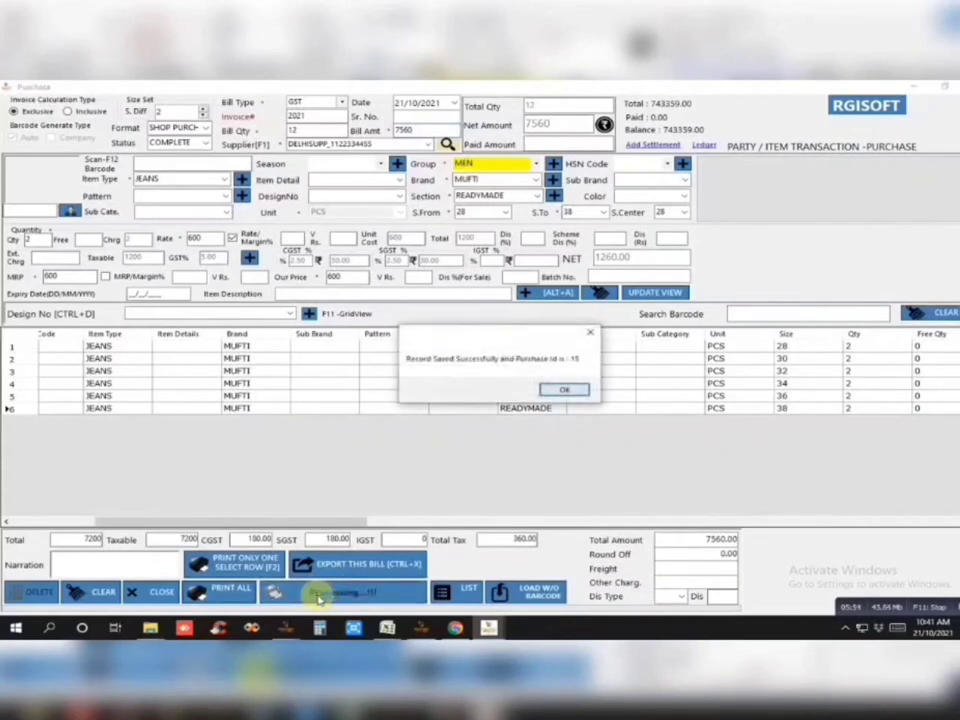
{"action": "left_click", "coordinate": [572, 389]}
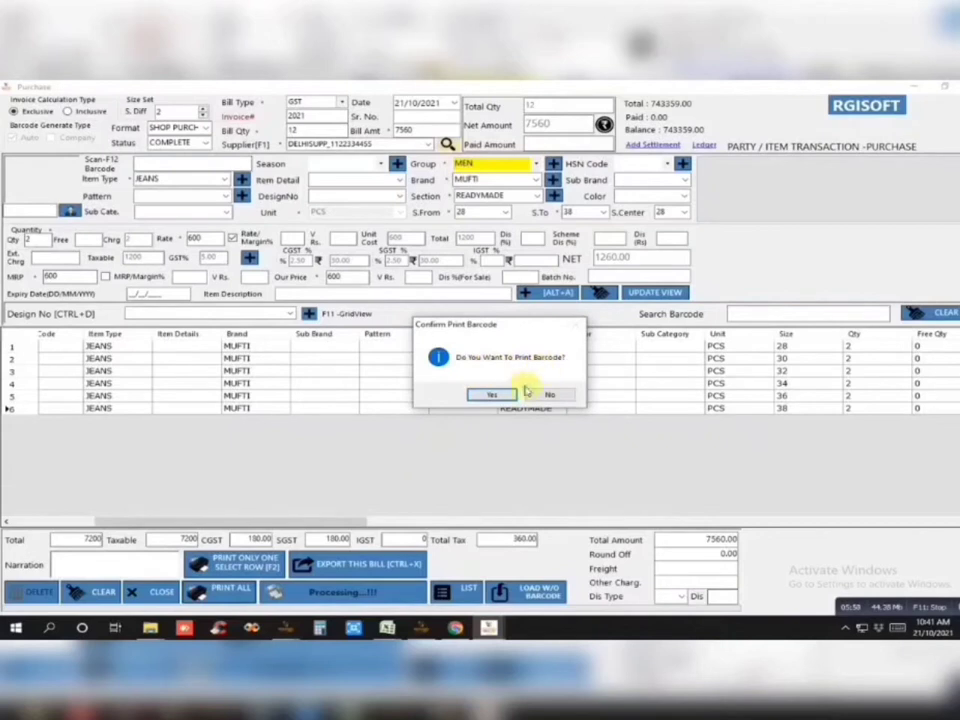
{"action": "left_click", "coordinate": [490, 397]}
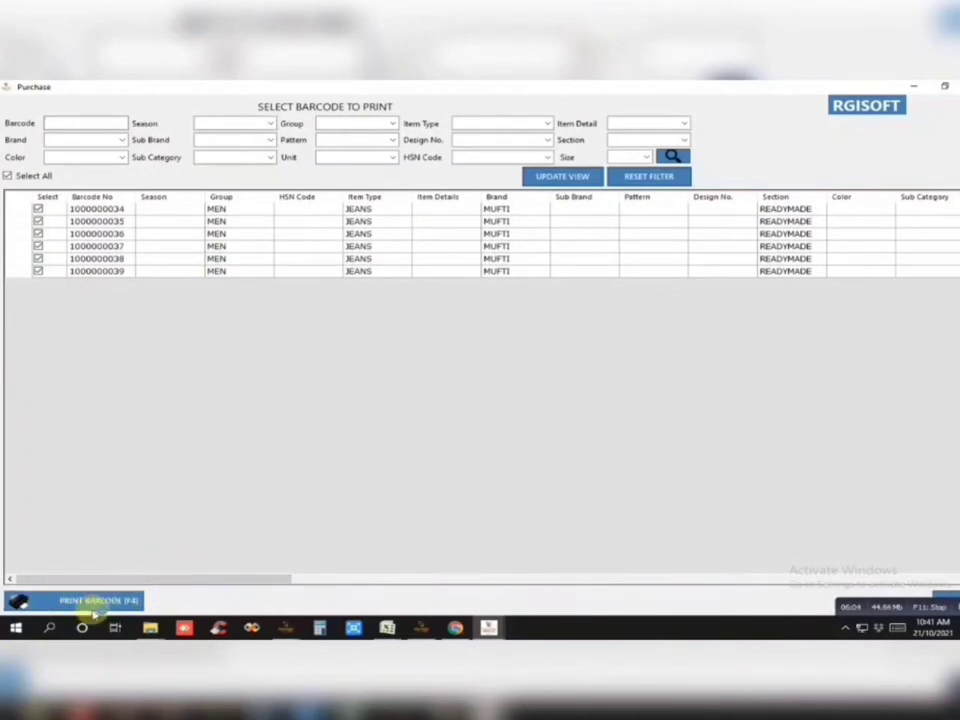
{"action": "left_click", "coordinate": [110, 604]}
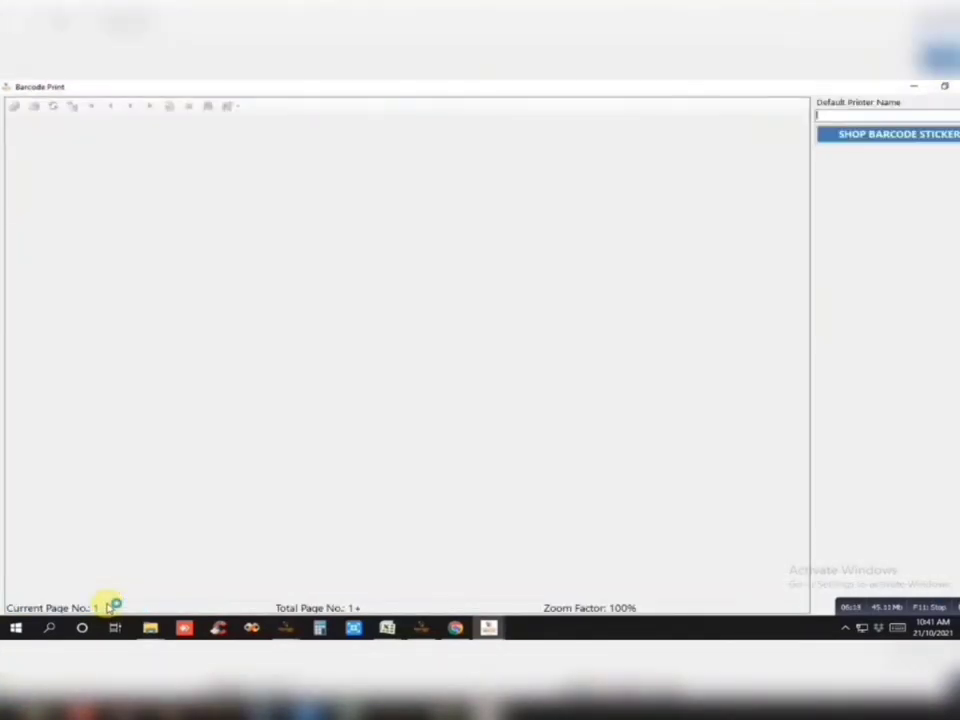
Choose the SHOP BARCODE STICKER layout for the jeans barcodes
{"action": "left_click", "coordinate": [907, 143]}
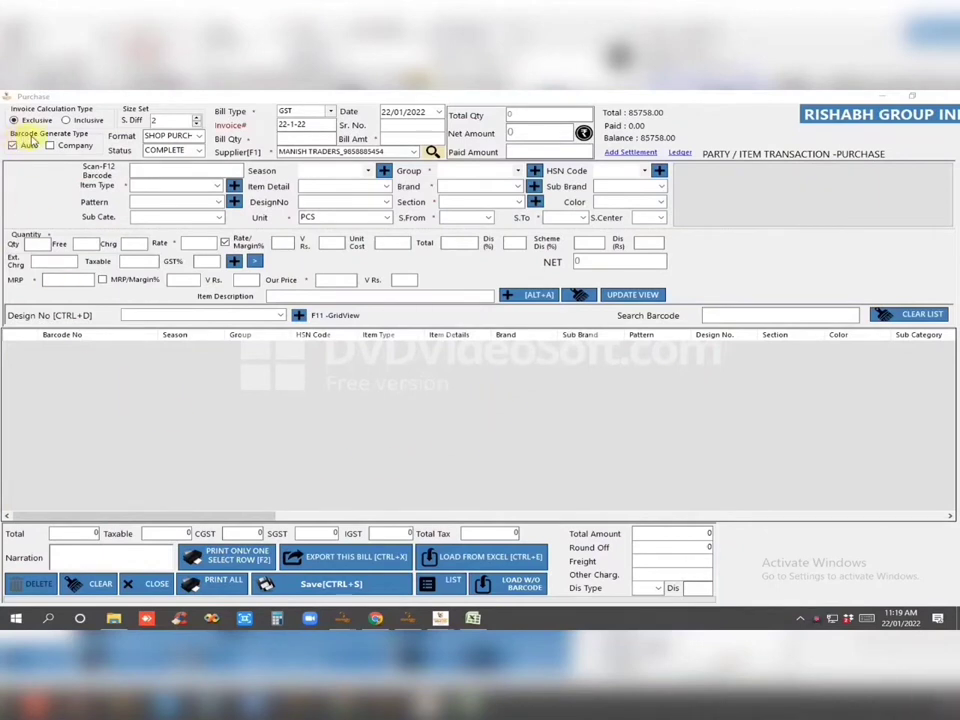
Switch barcodes to company, season SEASON, and set item to MEN JEANS, brand LEVIS
{"action": "left_click", "coordinate": [50, 145]}
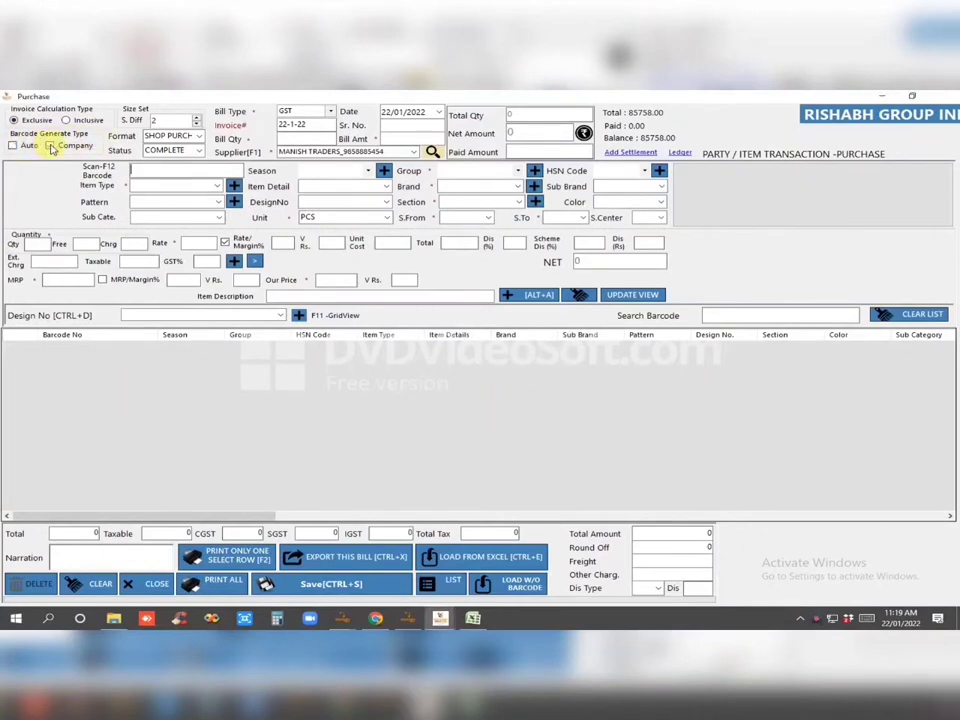
{"action": "left_click", "coordinate": [366, 170]}
{"action": "left_click", "coordinate": [330, 205]}
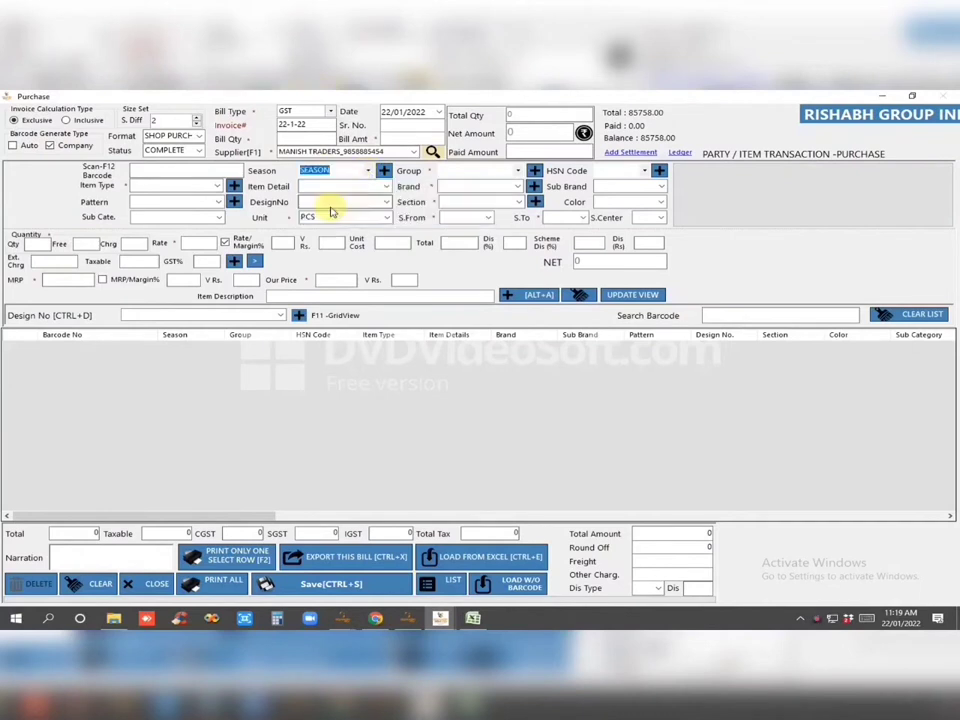
{"action": "left_click", "coordinate": [459, 169]}
{"action": "type", "text": "ME"}
{"action": "key", "text": "Return"}
{"action": "key", "text": "Return"}
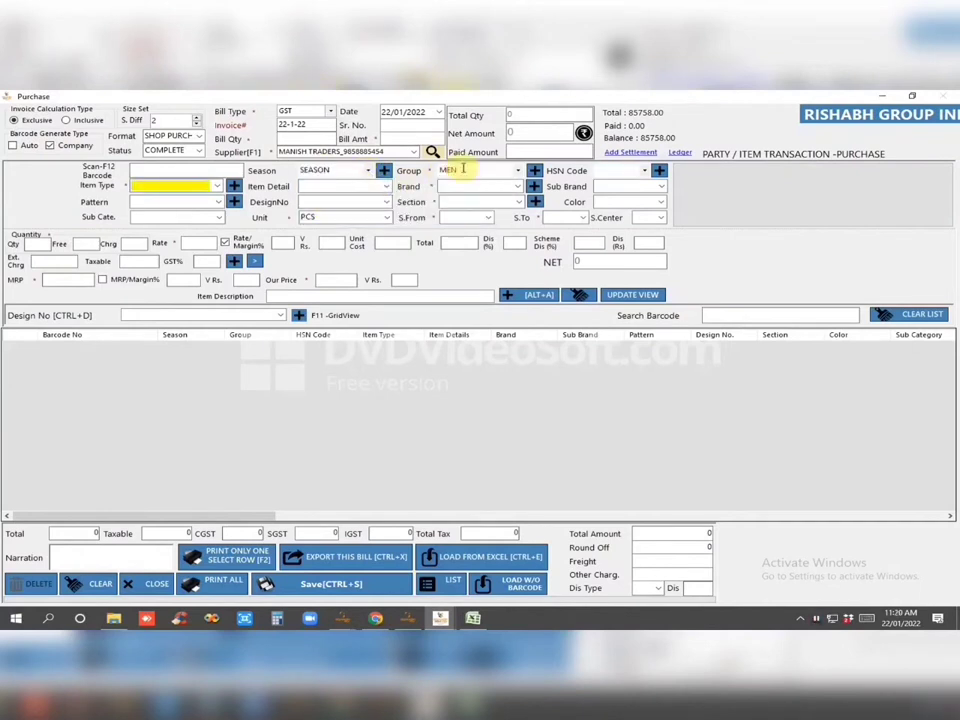
{"action": "type", "text": "JE"}
{"action": "key", "text": "Return"}
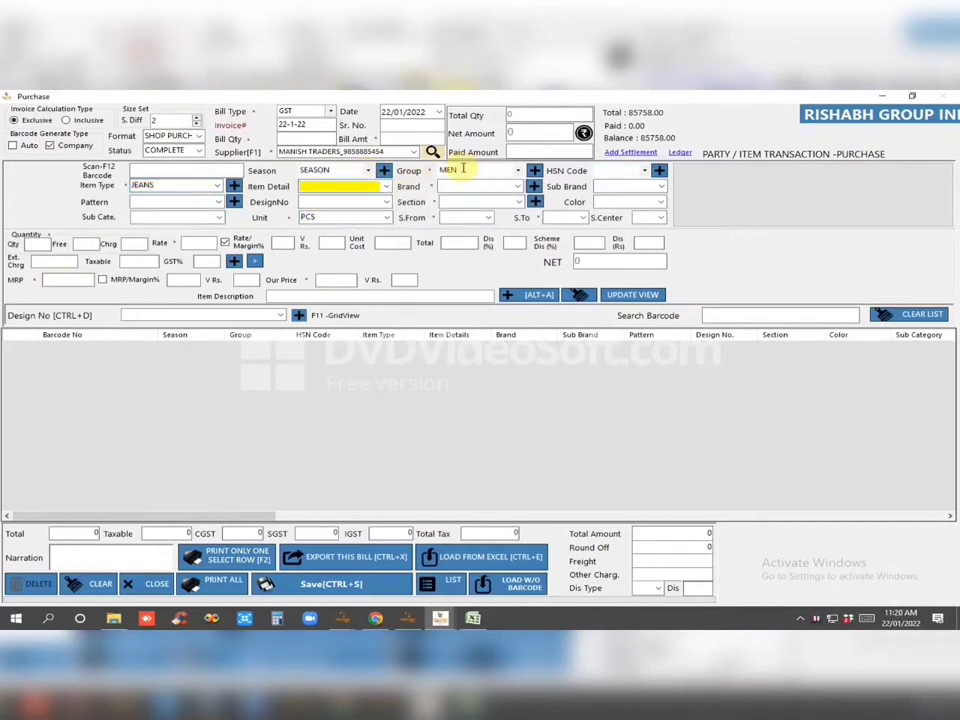
{"action": "left_click", "coordinate": [465, 188]}
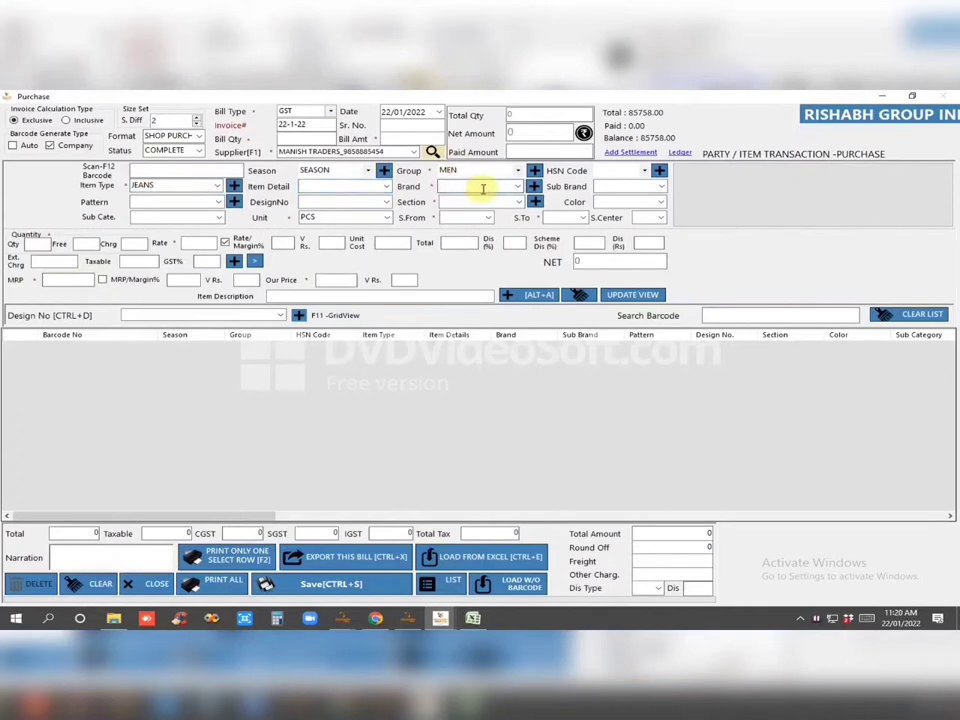
{"action": "type", "text": "L"}
{"action": "left_click", "coordinate": [466, 200]}
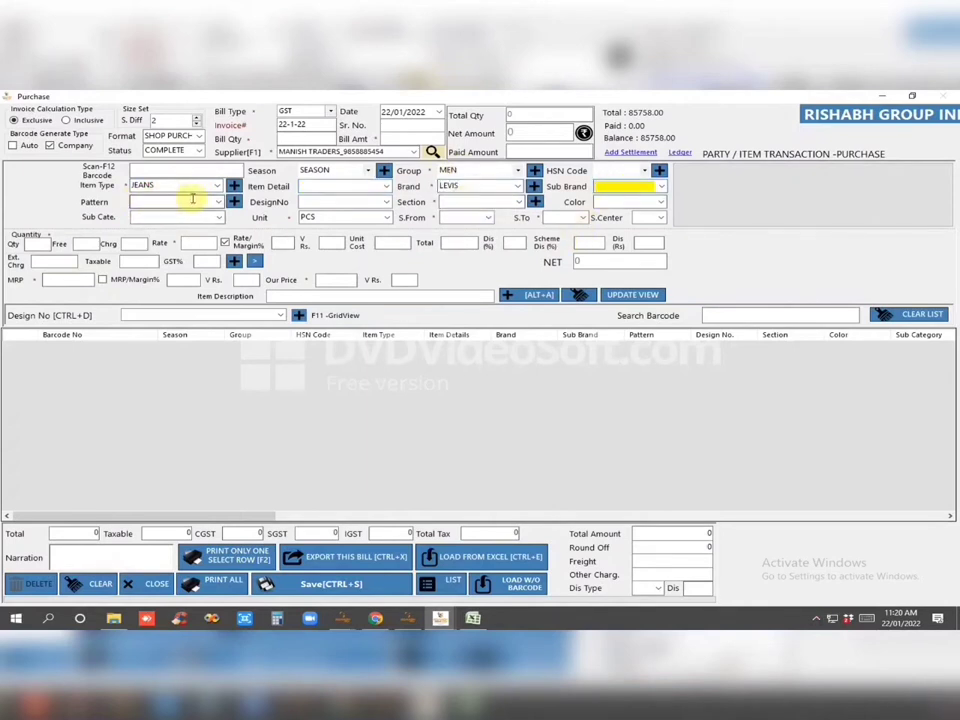
{"action": "left_click", "coordinate": [192, 199]}
Add design JE1254, READYMADE, sizes 32 to 40 at rate 500 to the grid
{"action": "left_click", "coordinate": [321, 201]}
{"action": "type", "text": "JA"}
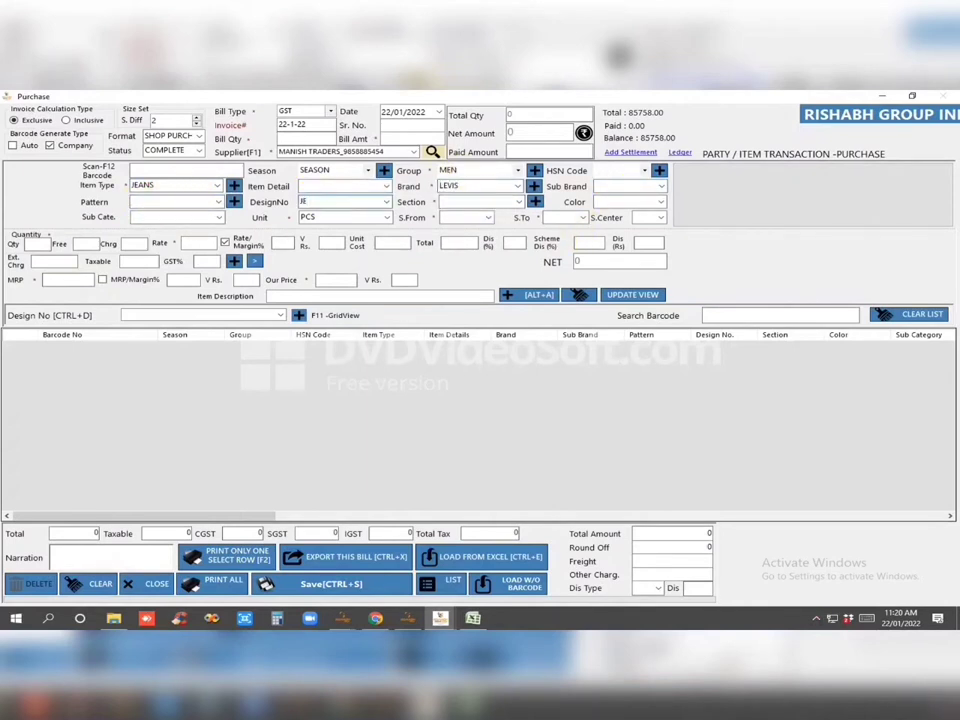
{"action": "left_click", "coordinate": [480, 204]}
{"action": "left_click", "coordinate": [476, 216]}
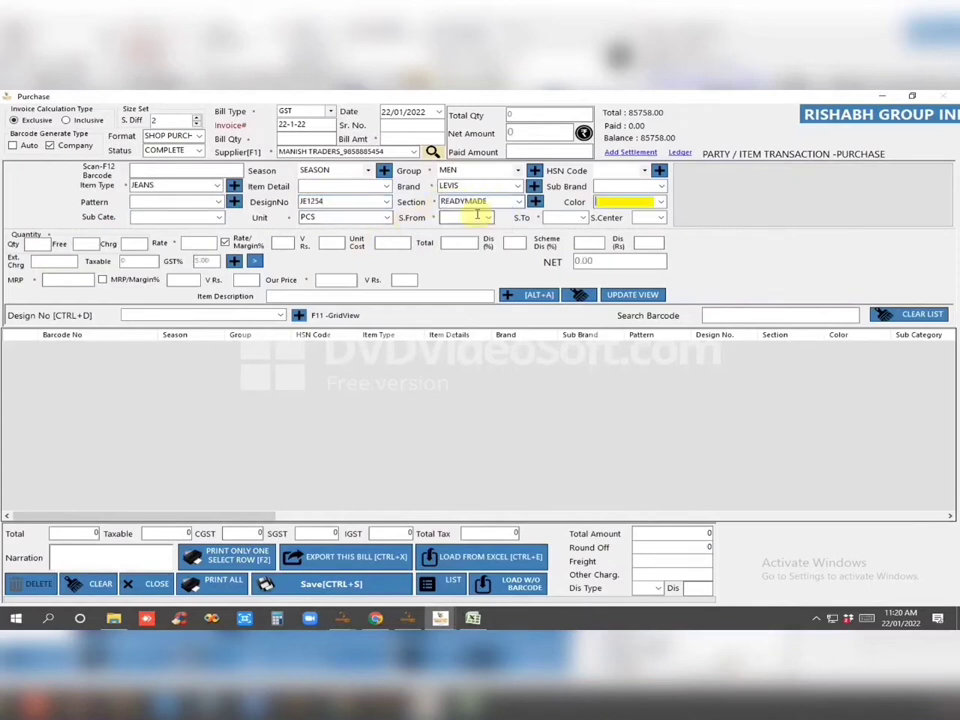
{"action": "left_click", "coordinate": [476, 218]}
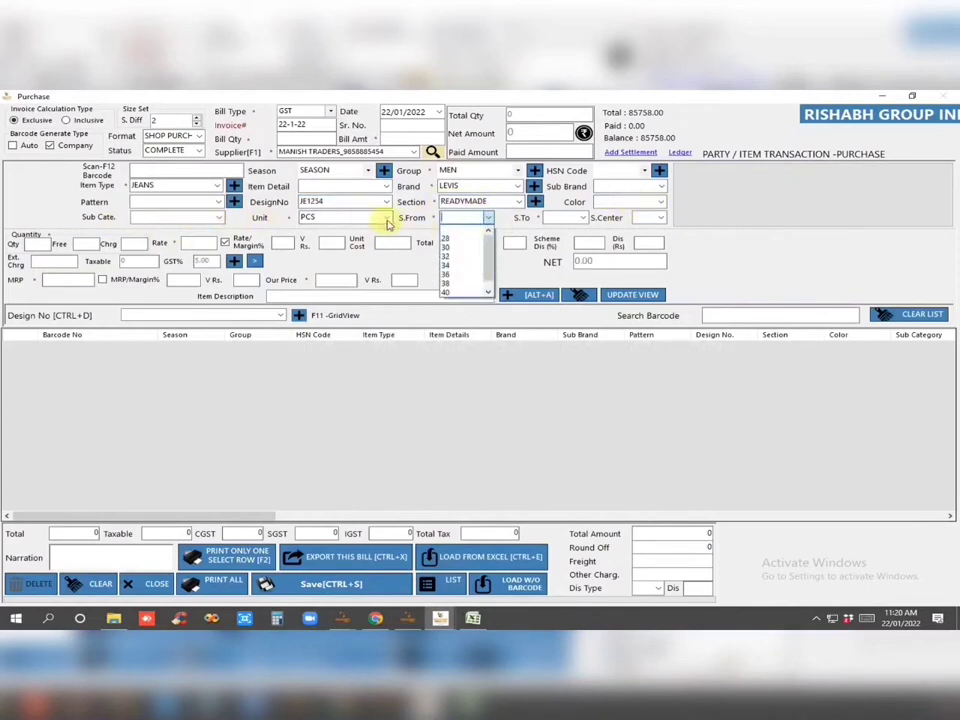
{"action": "left_click", "coordinate": [452, 257]}
{"action": "left_click", "coordinate": [578, 217]}
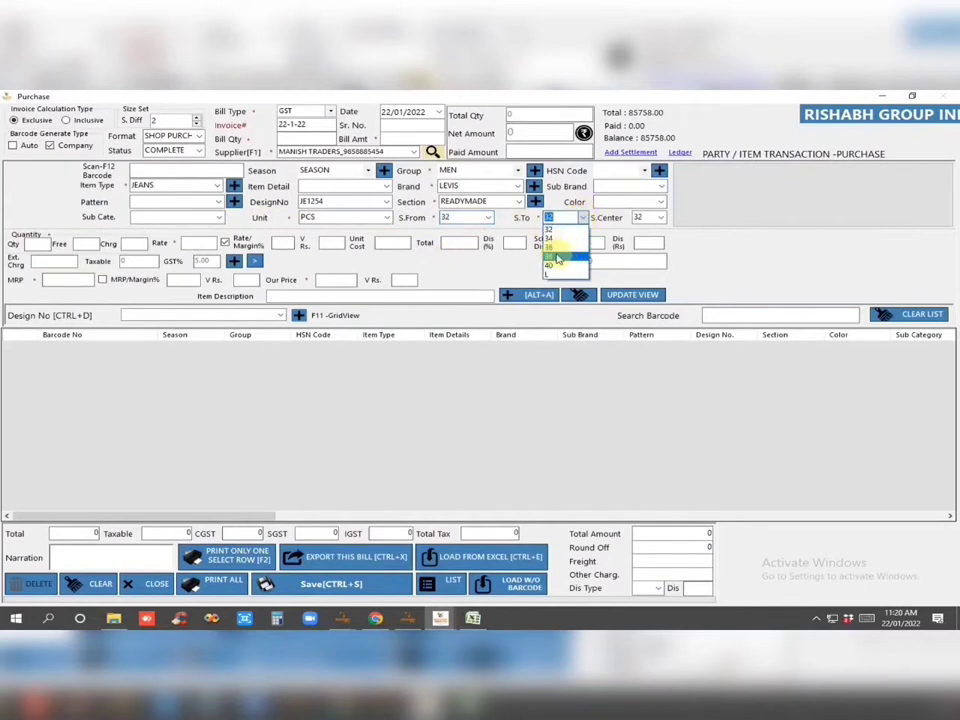
{"action": "left_click", "coordinate": [560, 252]}
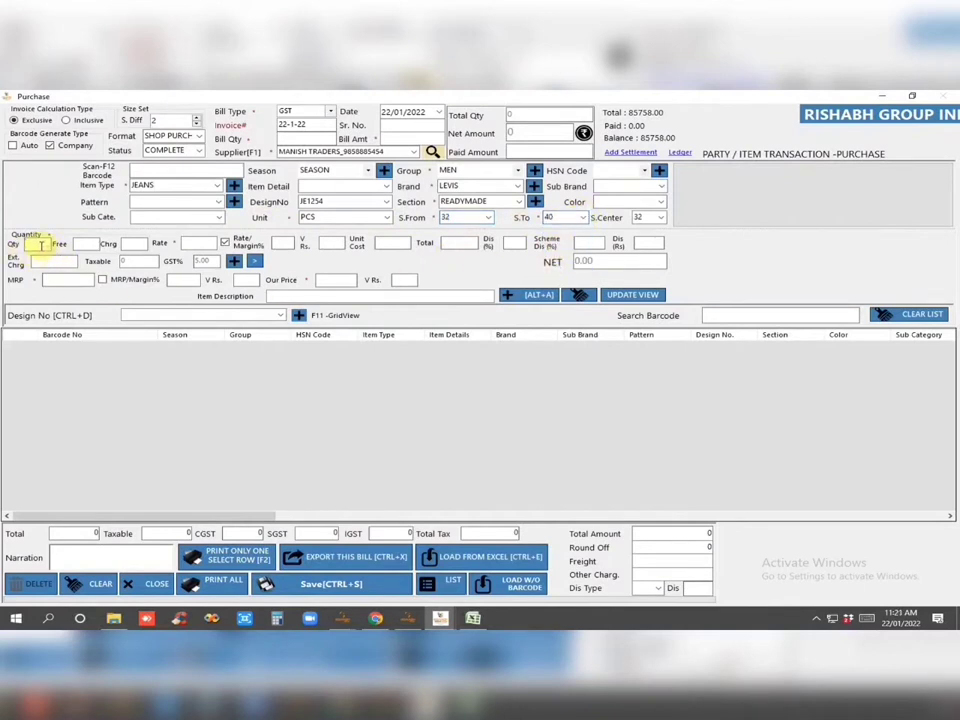
{"action": "left_click", "coordinate": [193, 245]}
{"action": "type", "text": "500"}
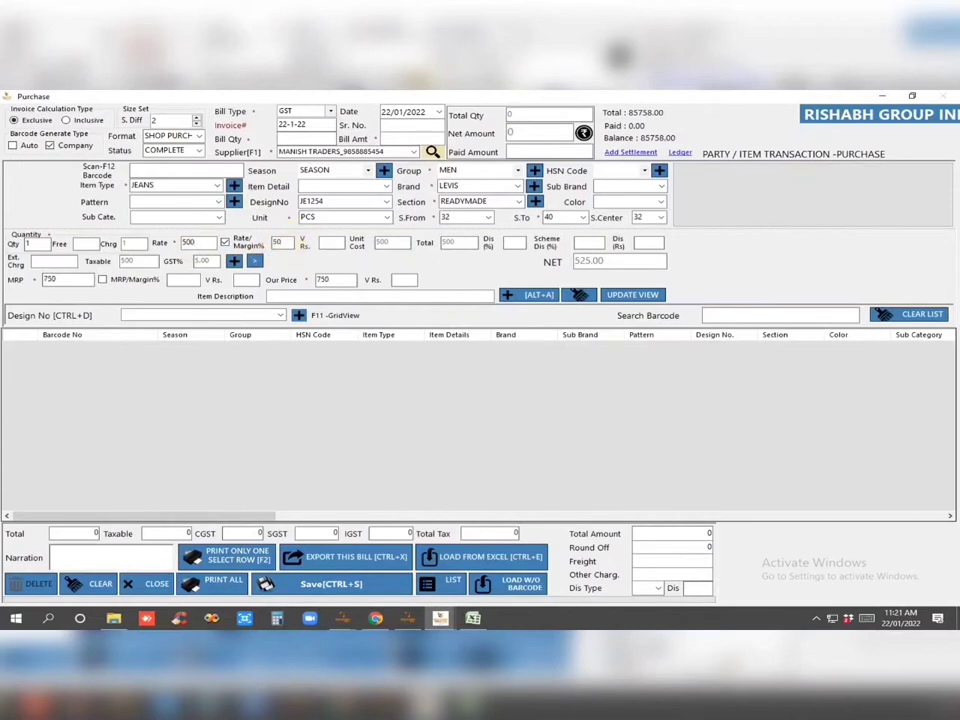
{"action": "left_click", "coordinate": [255, 261]}
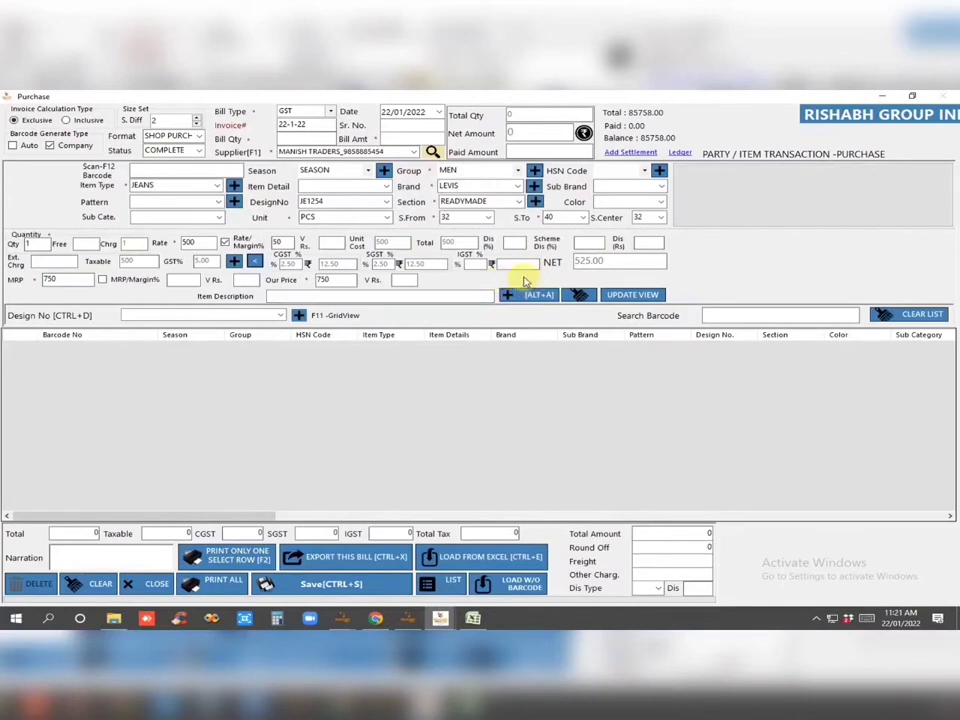
{"action": "left_click", "coordinate": [532, 293]}
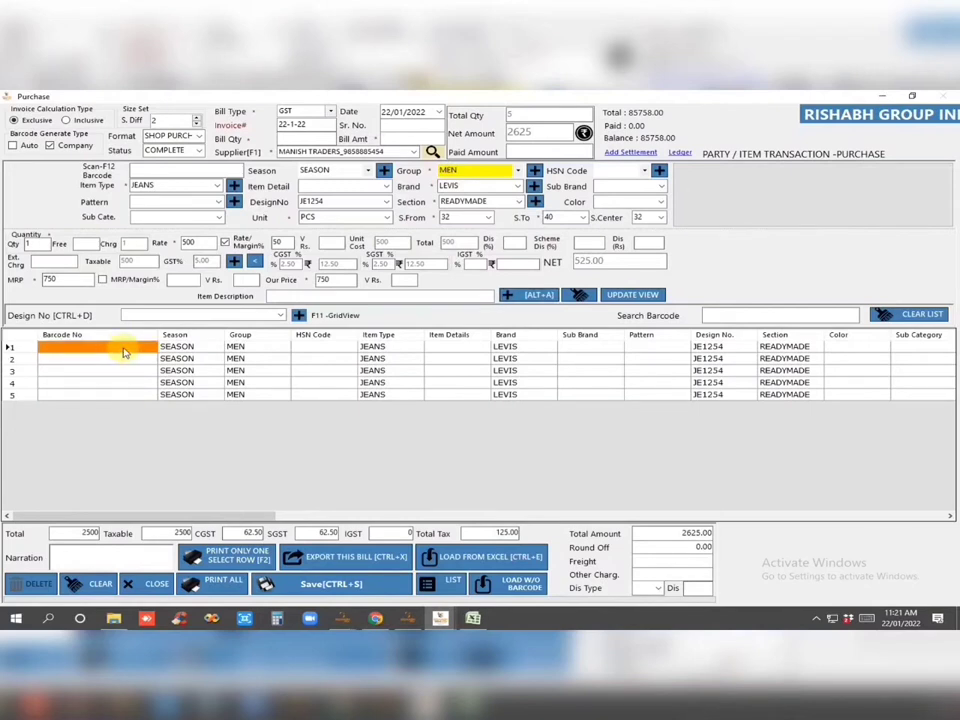
Enter a company barcode number for each of the five jeans rows
{"action": "left_click", "coordinate": [124, 352]}
{"action": "type", "text": "4545123121"}
{"action": "key", "text": "Return"}
{"action": "type", "text": "1"}
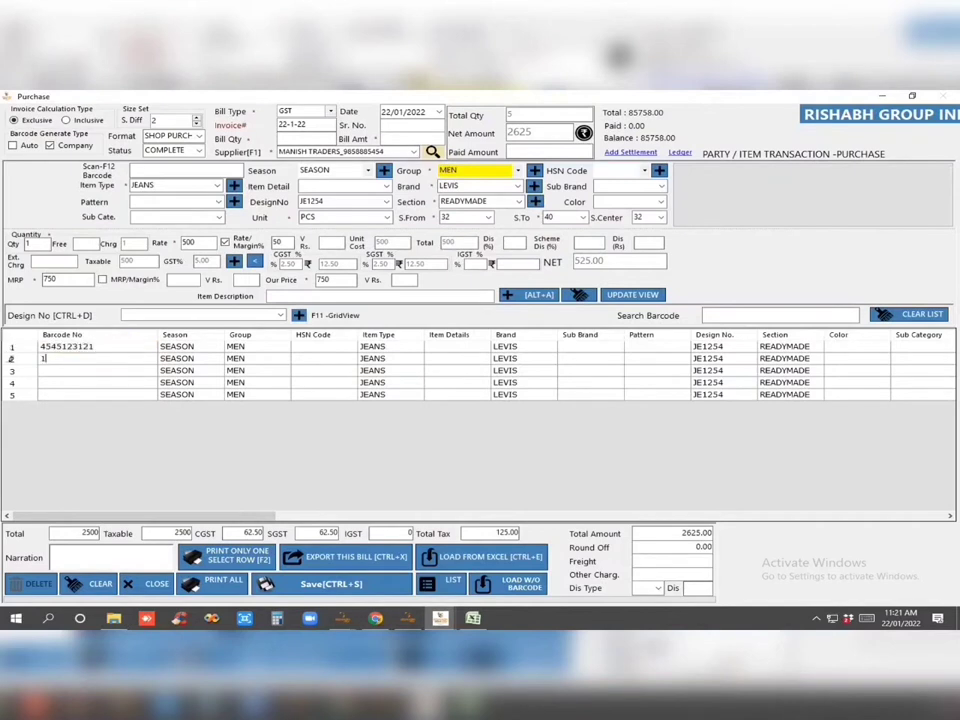
{"action": "type", "text": "2121200000"}
{"action": "key", "text": "Return"}
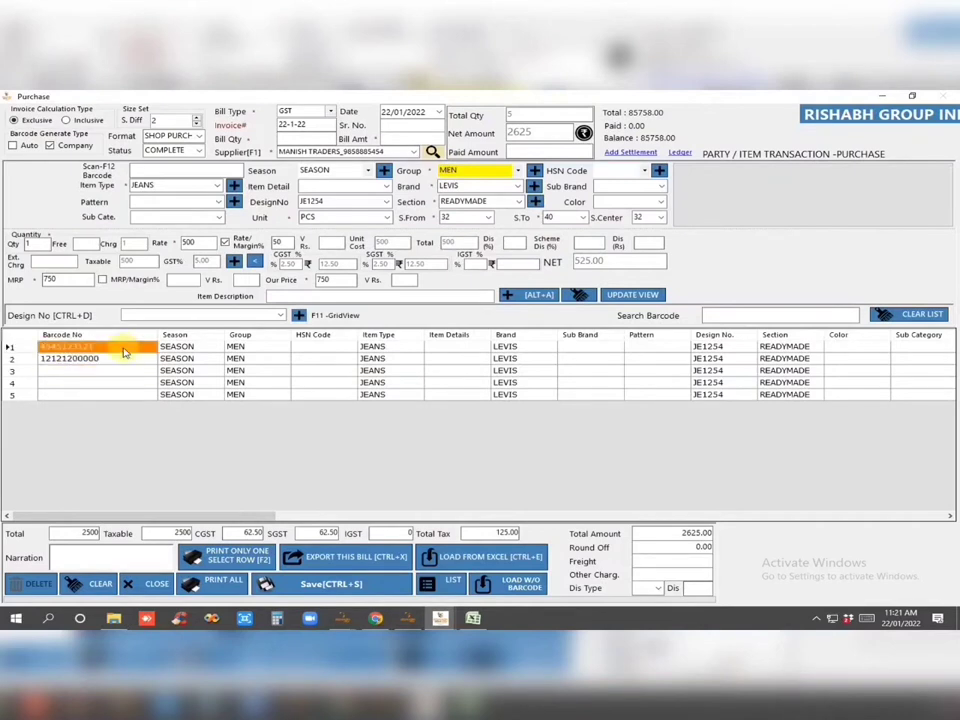
{"action": "type", "text": "546"}
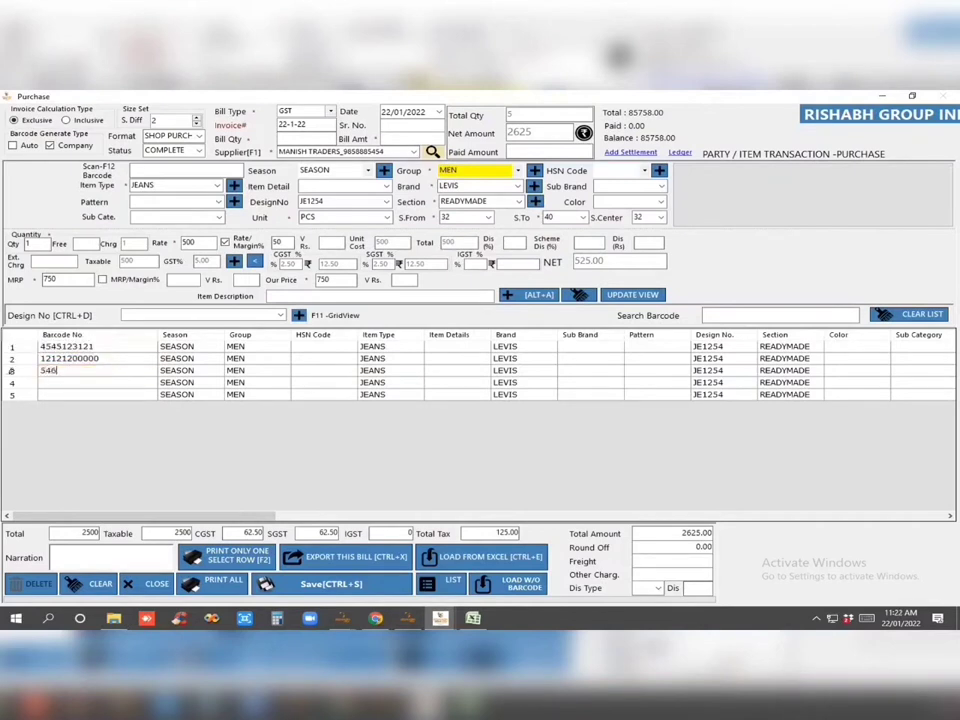
{"action": "type", "text": "4121054"}
{"action": "key", "text": "Return"}
{"action": "type", "text": "8765212310"}
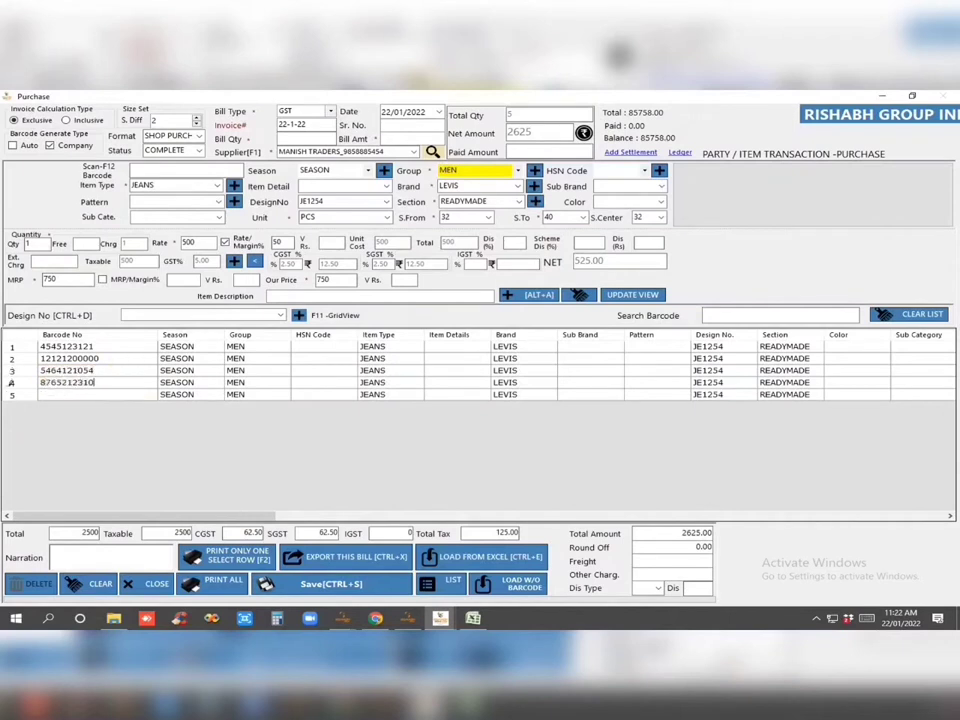
{"action": "key", "text": "Return"}
{"action": "type", "text": "981546034654"}
{"action": "key", "text": "Return"}
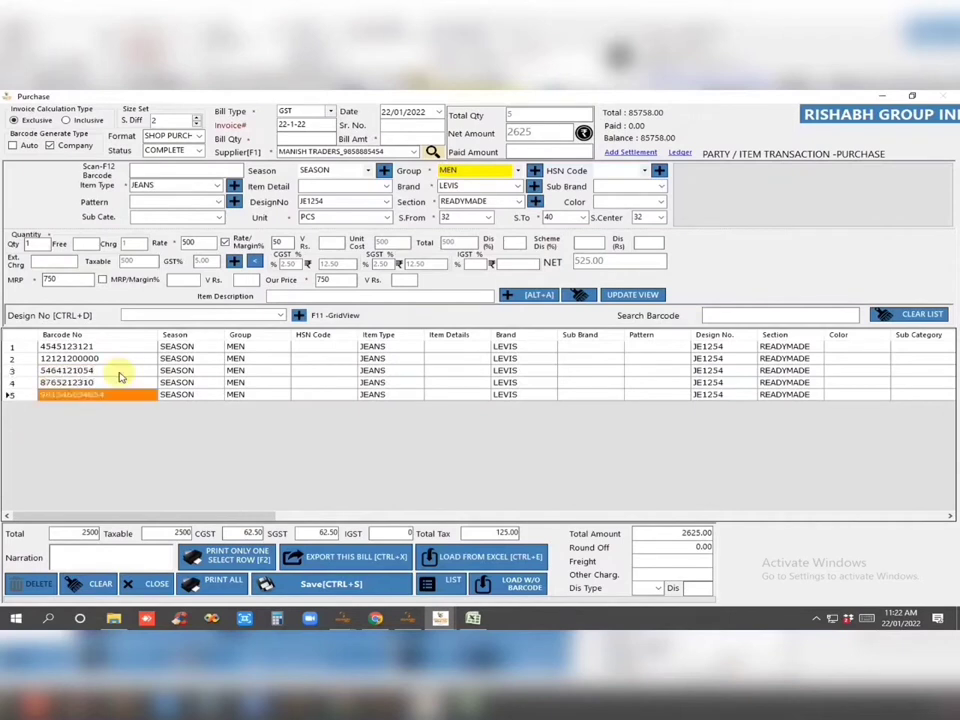
Record bill quantity 5 and amount 2625, save, and skip barcode printing
{"action": "left_click", "coordinate": [304, 138]}
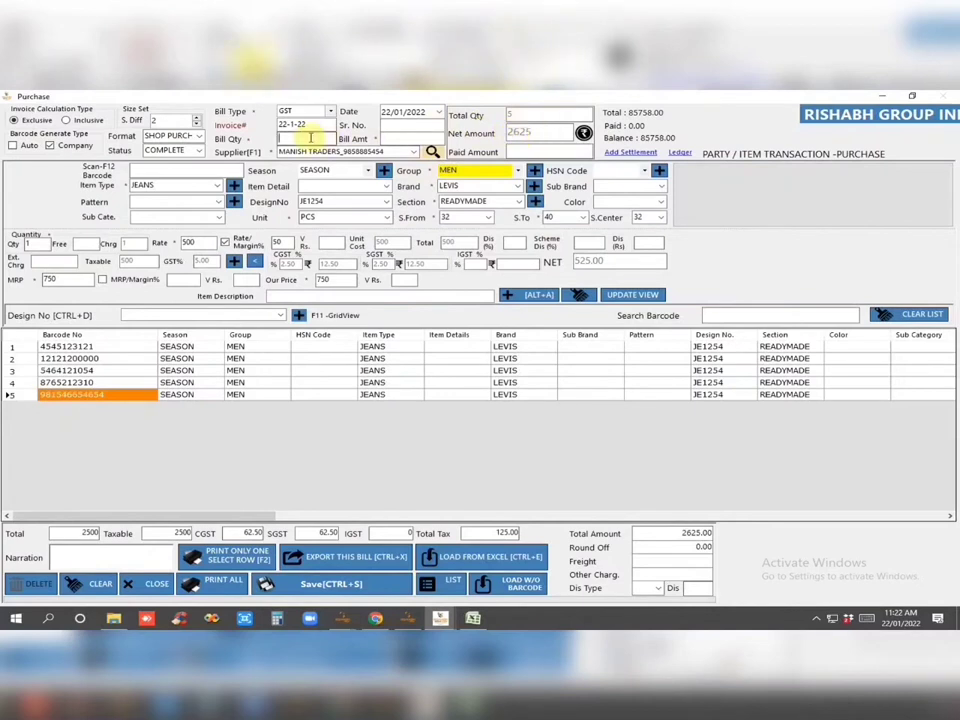
{"action": "type", "text": "5"}
{"action": "left_click", "coordinate": [395, 137]}
{"action": "type", "text": "2625"}
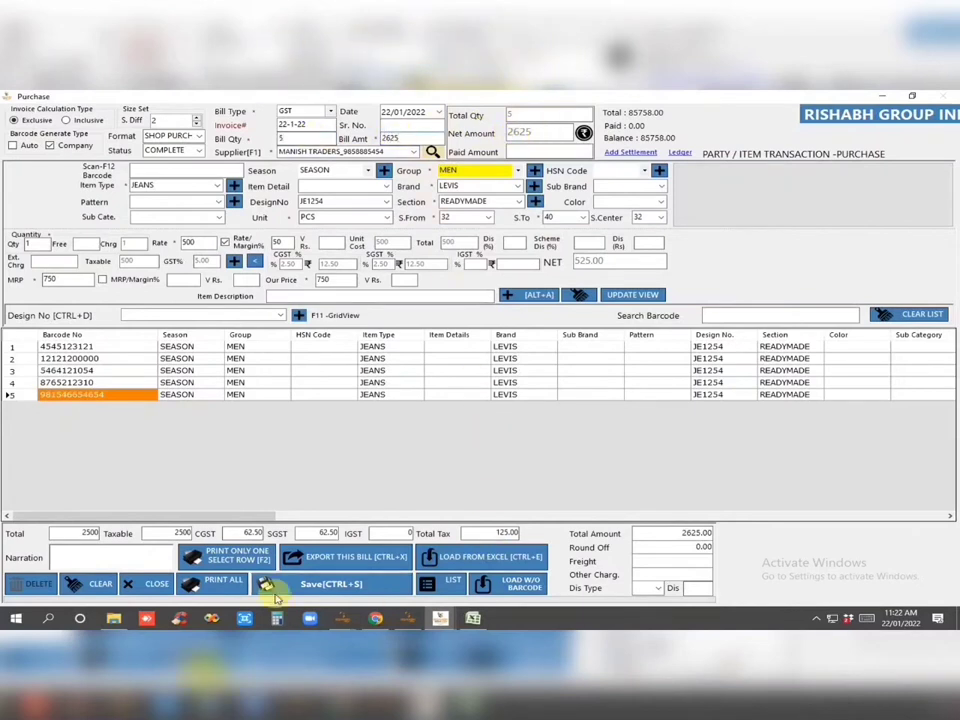
{"action": "left_click", "coordinate": [318, 589]}
{"action": "left_click", "coordinate": [549, 388]}
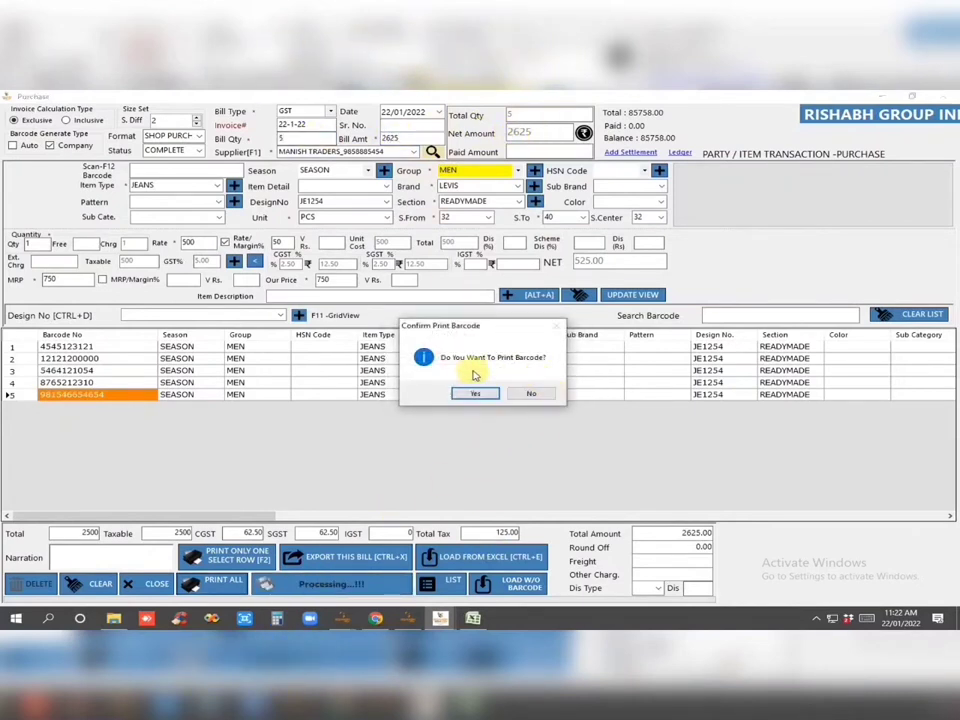
{"action": "left_click", "coordinate": [531, 393]}
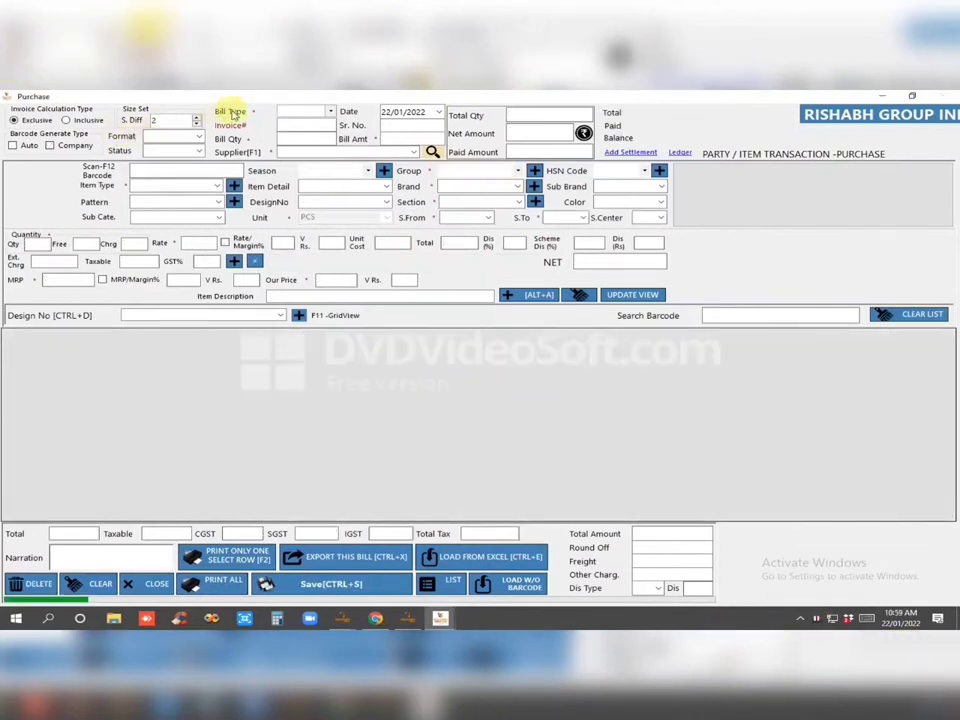
{"action": "left_click", "coordinate": [318, 111]}
Start a GST purchase with invoice 22-1-22, pick the supplier, and load items from Excel
{"action": "left_click", "coordinate": [294, 122]}
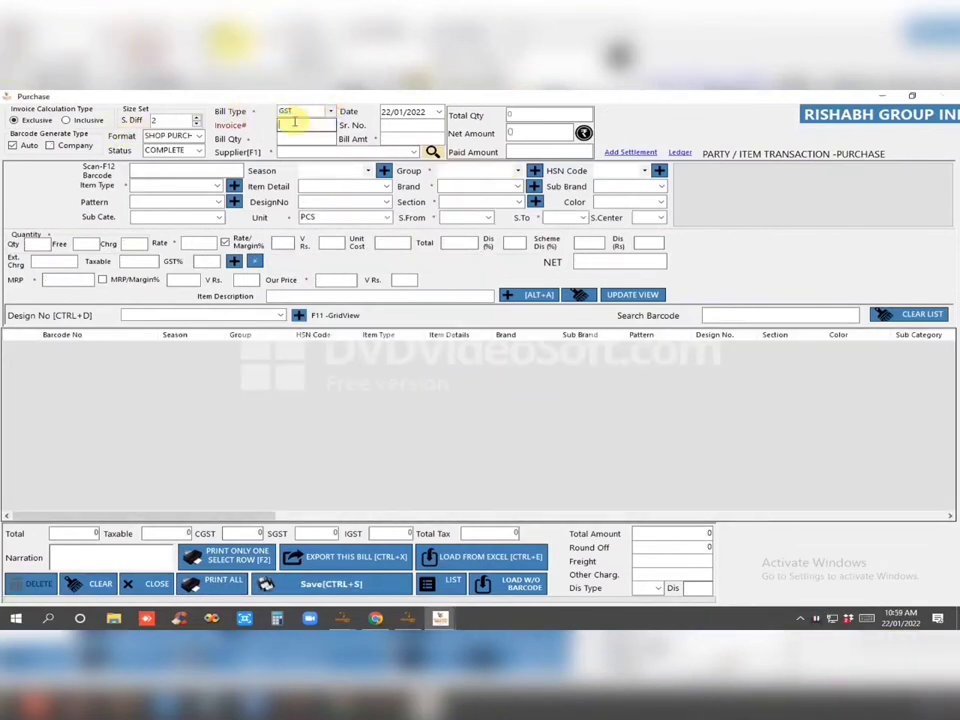
{"action": "type", "text": "22-1-22"}
{"action": "left_click", "coordinate": [310, 151]}
{"action": "type", "text": "MAN"}
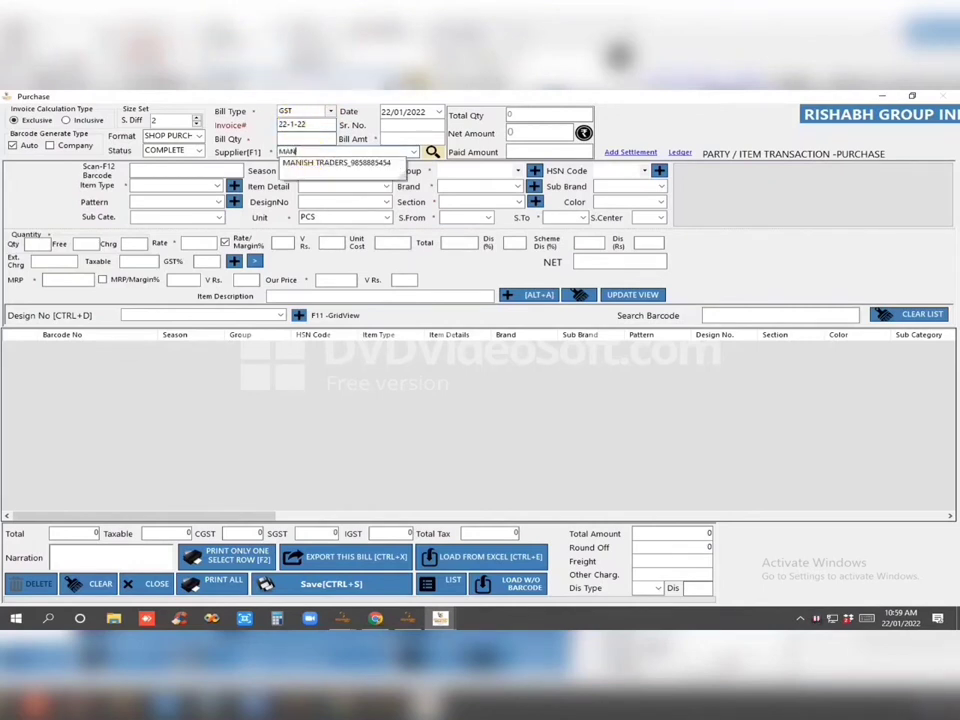
{"action": "key", "text": "Return"}
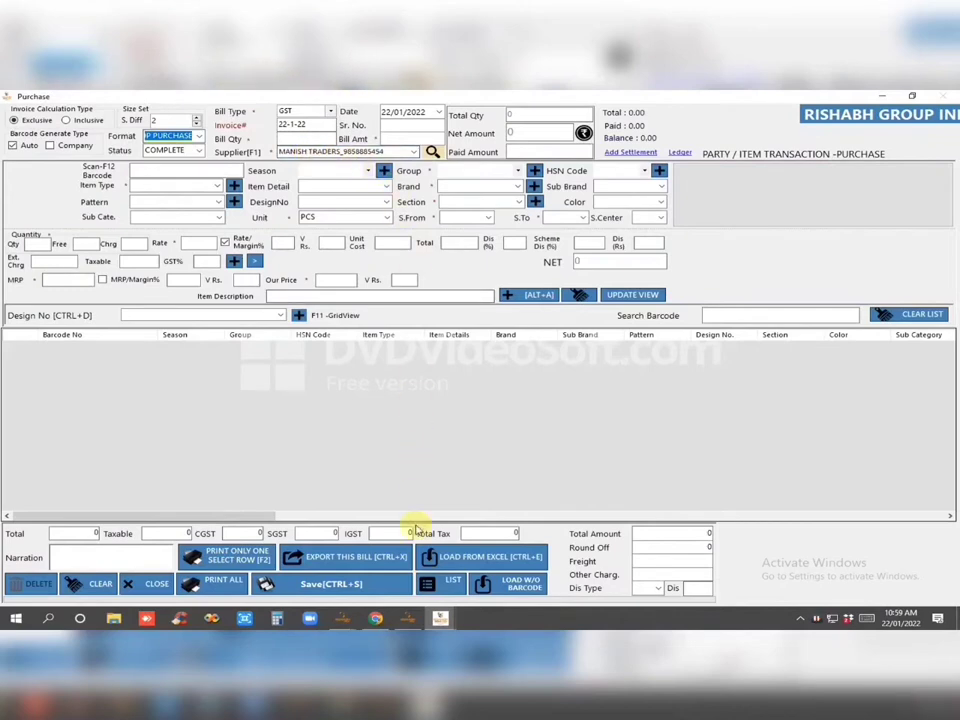
{"action": "left_click", "coordinate": [468, 564]}
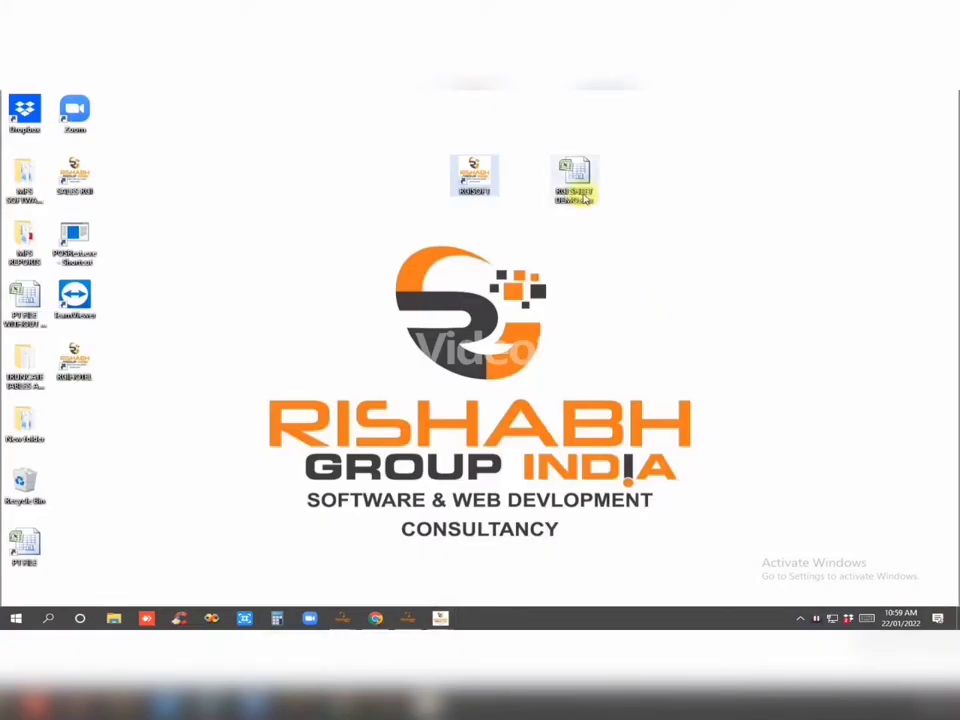
Open the RGI SHEET DEMO workbook and delete the TOTAL row 2
{"action": "double_click", "coordinate": [576, 180]}
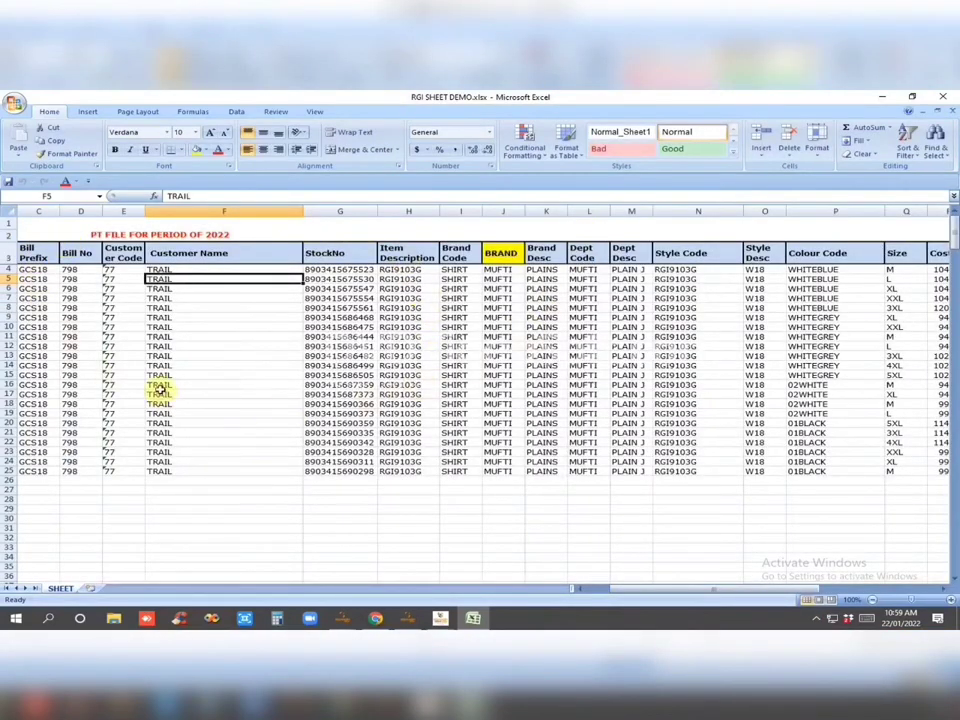
{"action": "left_click_drag", "start_coordinate": [620, 589], "coordinate": [575, 589]}
{"action": "left_click", "coordinate": [441, 618]}
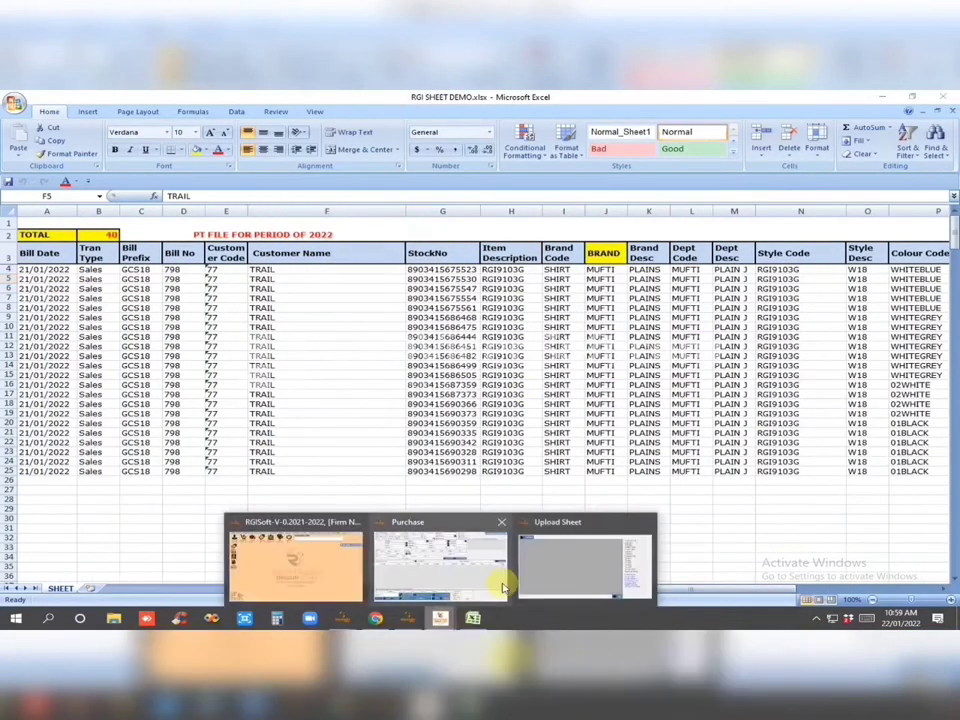
{"action": "left_click", "coordinate": [503, 588]}
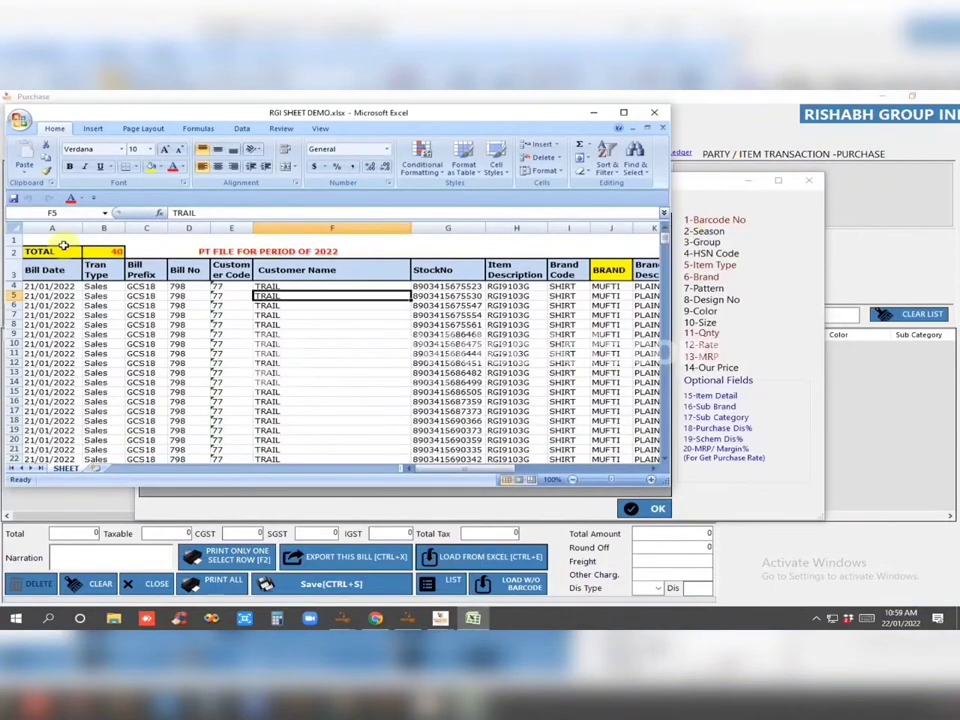
{"action": "left_click", "coordinate": [14, 252]}
{"action": "right_click", "coordinate": [14, 252]}
{"action": "left_click", "coordinate": [47, 329]}
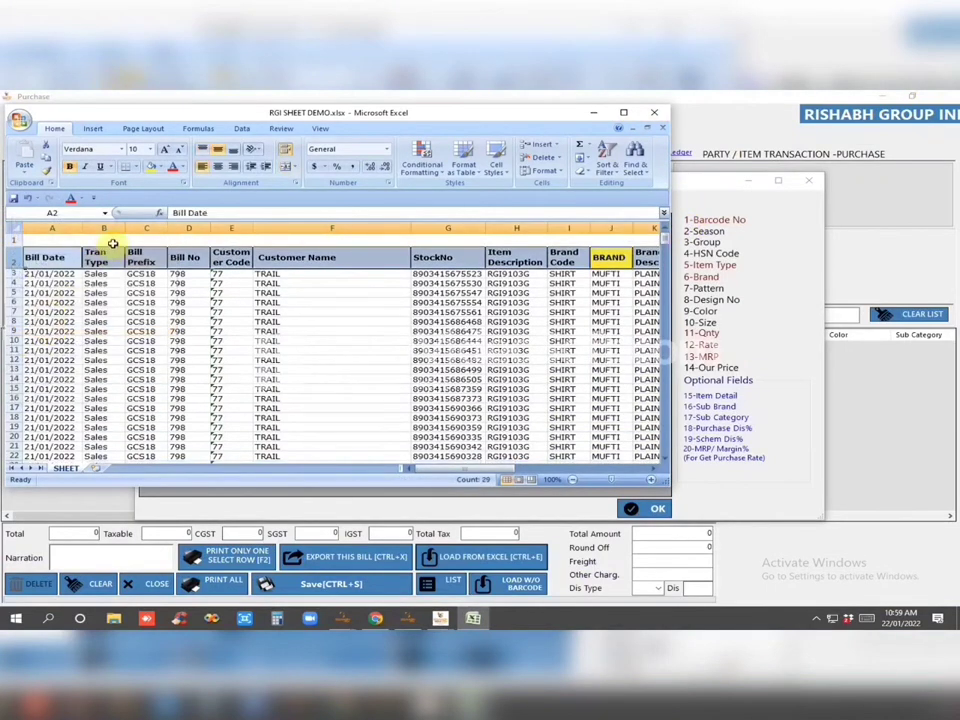
Scroll across the sheet's columns to check the headers after HSN Code
{"action": "left_click", "coordinate": [348, 243]}
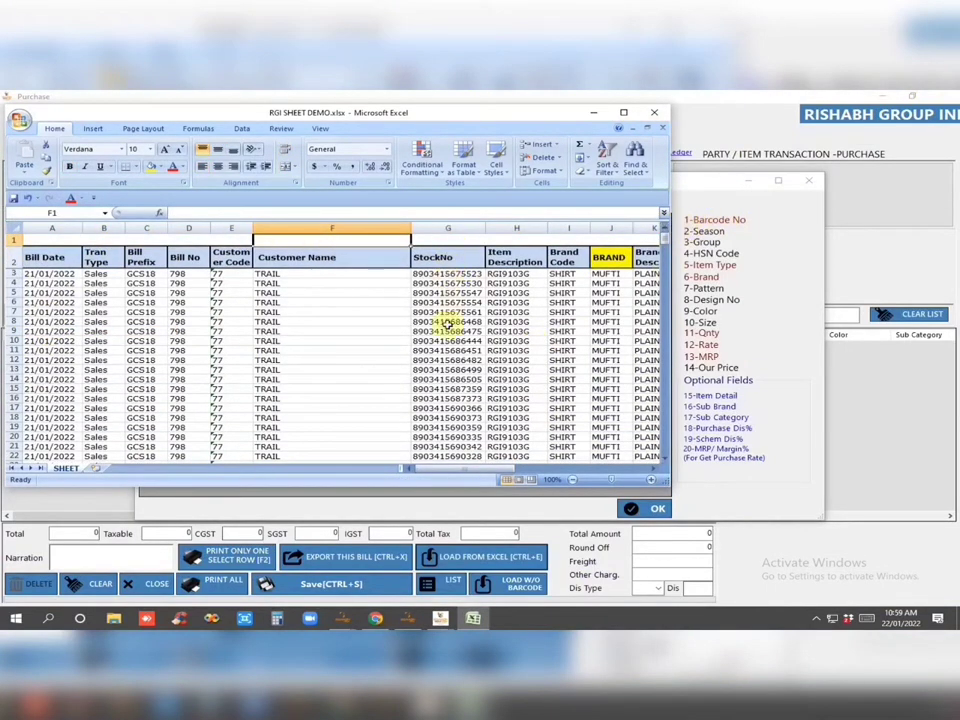
{"action": "key", "text": "Right"}
{"action": "key", "text": "Right"}
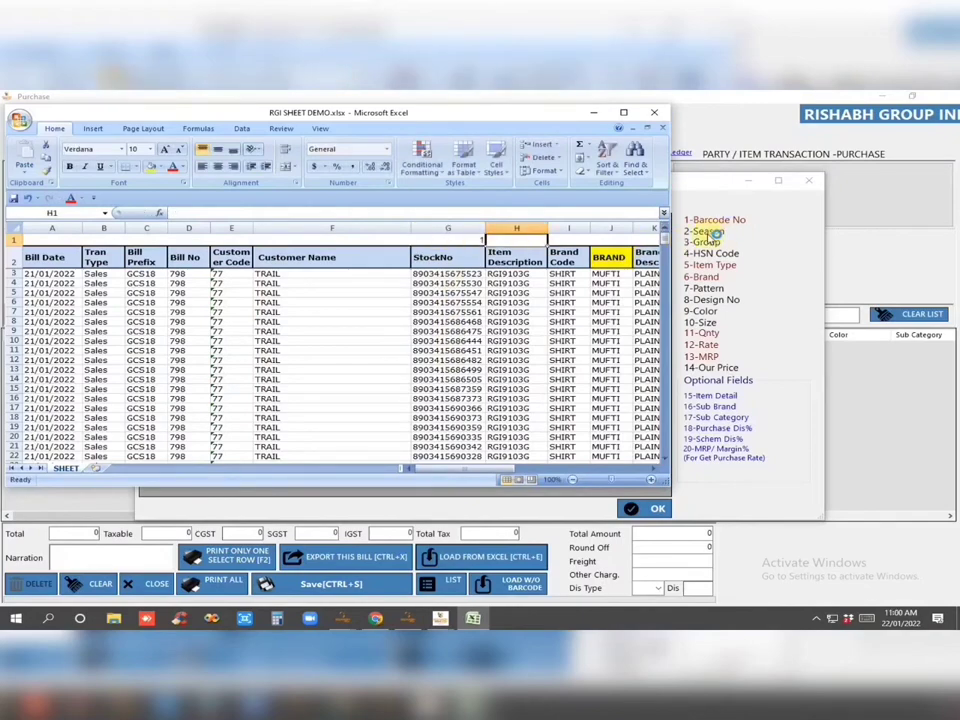
{"action": "left_click_drag", "start_coordinate": [491, 470], "coordinate": [624, 470]}
{"action": "left_click", "coordinate": [617, 250]}
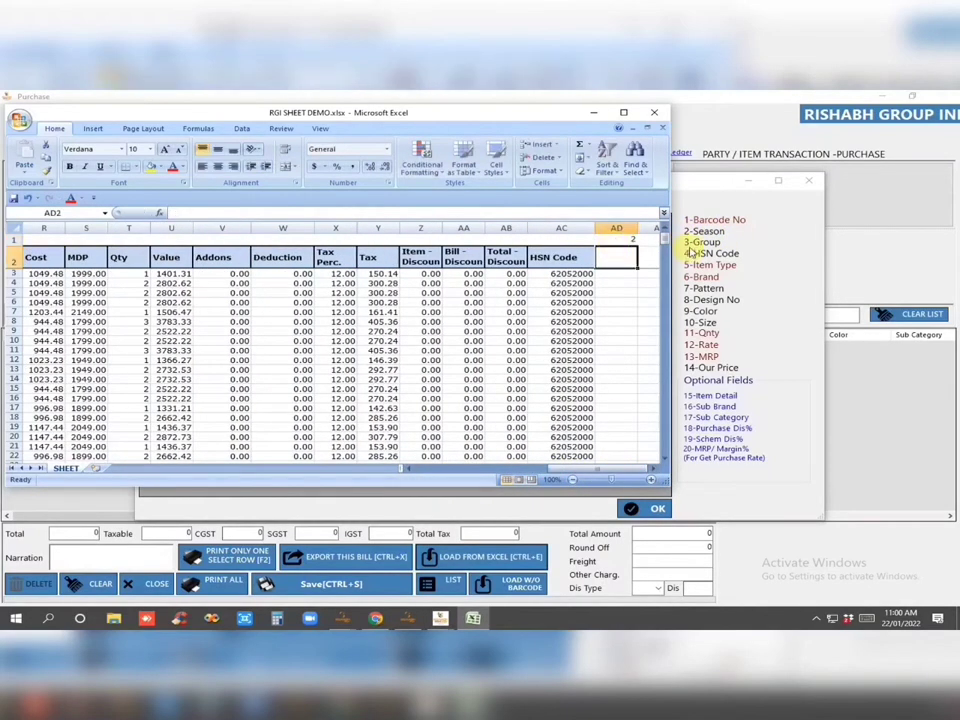
{"action": "left_click_drag", "start_coordinate": [578, 461], "coordinate": [418, 462]}
Hide Excel and the upload dialog, then set the item group to MEN
{"action": "left_click", "coordinate": [594, 113]}
{"action": "left_click", "coordinate": [748, 180]}
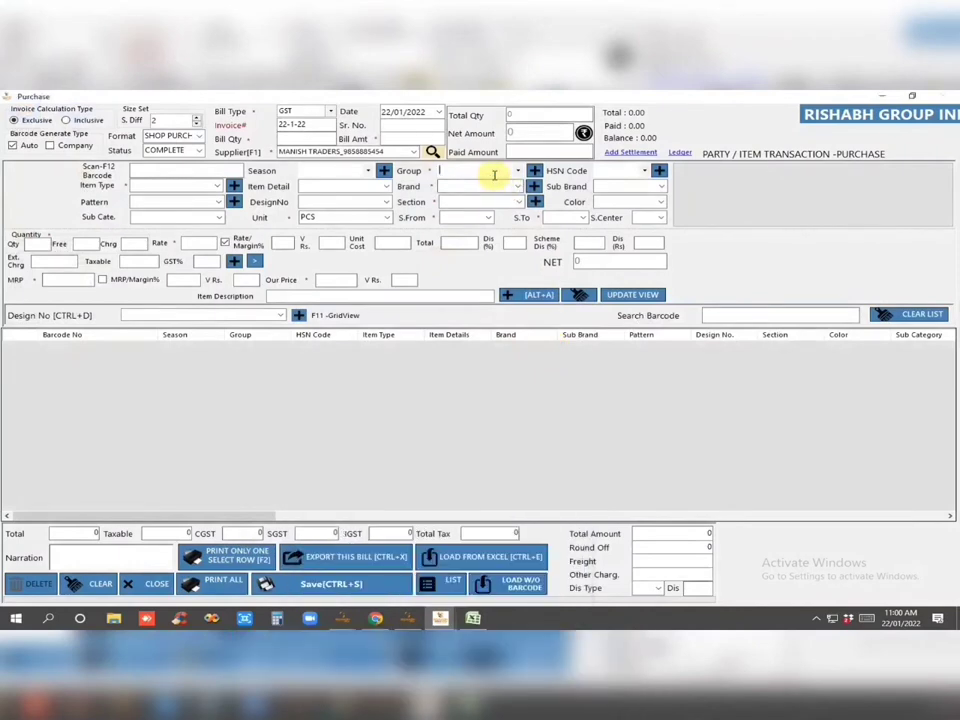
{"action": "left_click", "coordinate": [491, 171]}
{"action": "key", "text": "Return"}
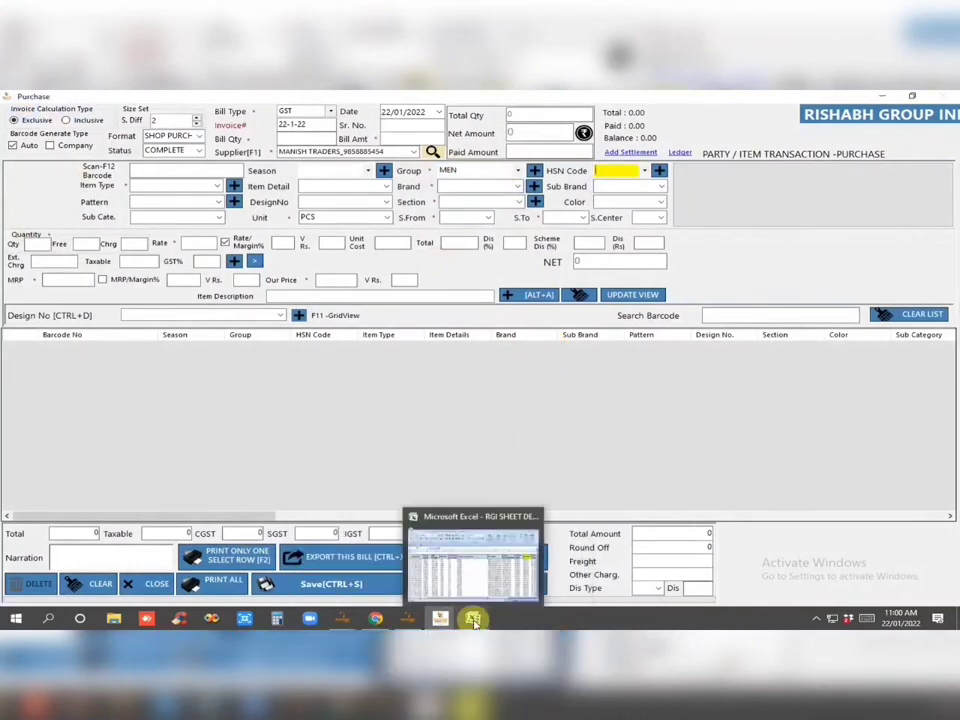
Bring the workbook back and check the number 4 above HSN Code
{"action": "mouse_move", "coordinate": [441, 618]}
{"action": "left_click", "coordinate": [495, 586]}
{"action": "left_click", "coordinate": [474, 618]}
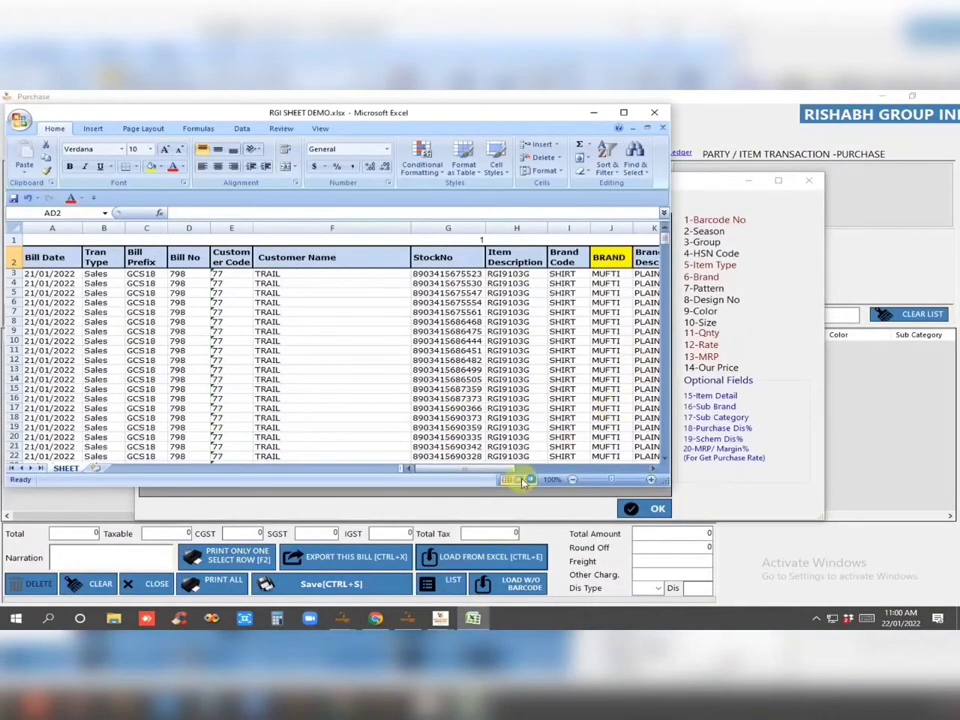
{"action": "scroll", "coordinate": [645, 236], "scroll_direction": "right", "scroll_amount": 6}
{"action": "left_click", "coordinate": [615, 281]}
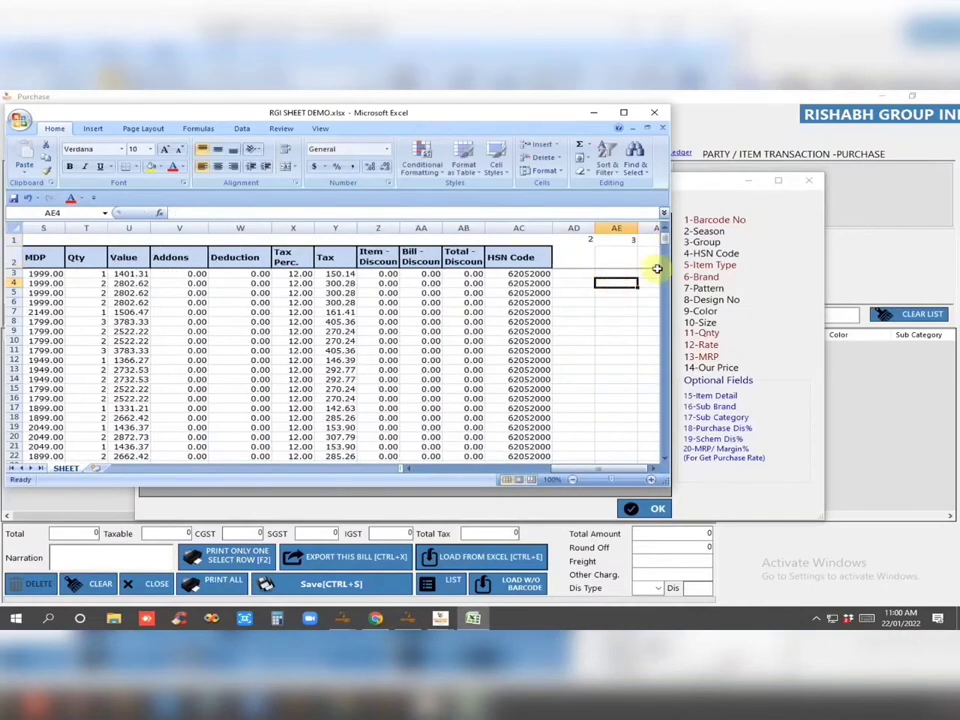
{"action": "mouse_move", "coordinate": [560, 466]}
{"action": "left_mouse_down"}
{"action": "mouse_move", "coordinate": [427, 472]}
{"action": "mouse_move", "coordinate": [553, 472]}
{"action": "left_mouse_up"}
{"action": "left_click", "coordinate": [598, 242]}
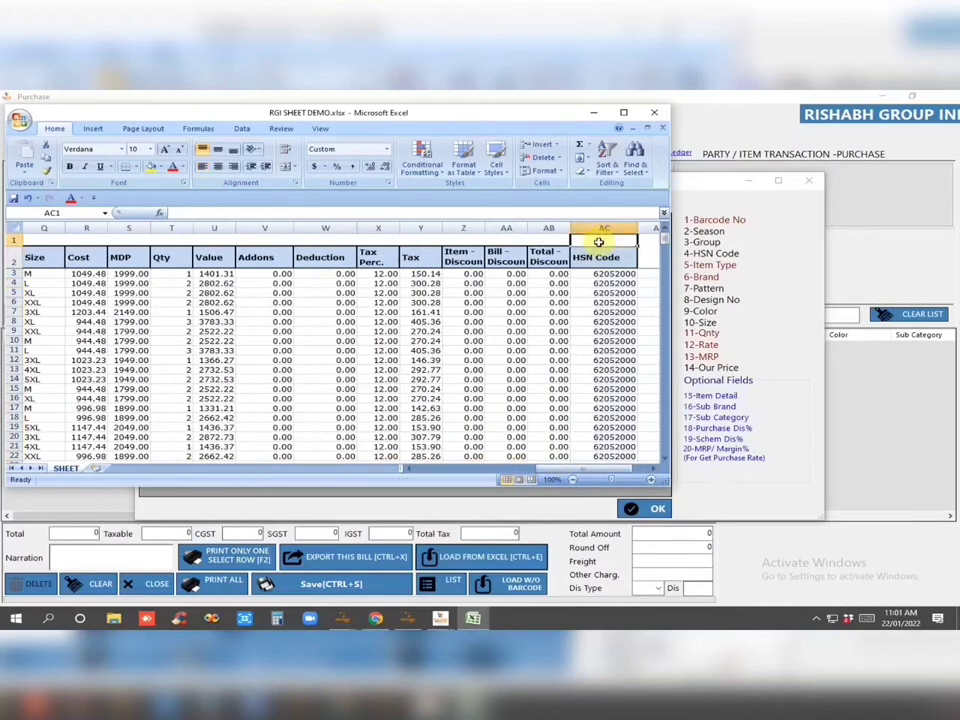
{"action": "left_click", "coordinate": [622, 252]}
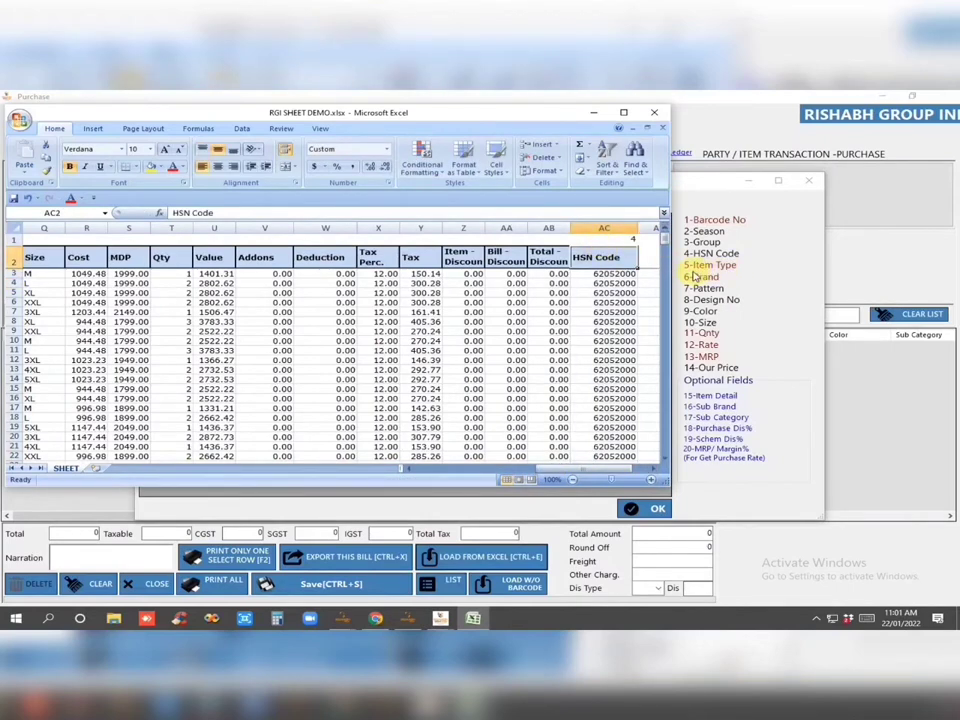
{"action": "left_click_drag", "start_coordinate": [568, 470], "coordinate": [493, 473]}
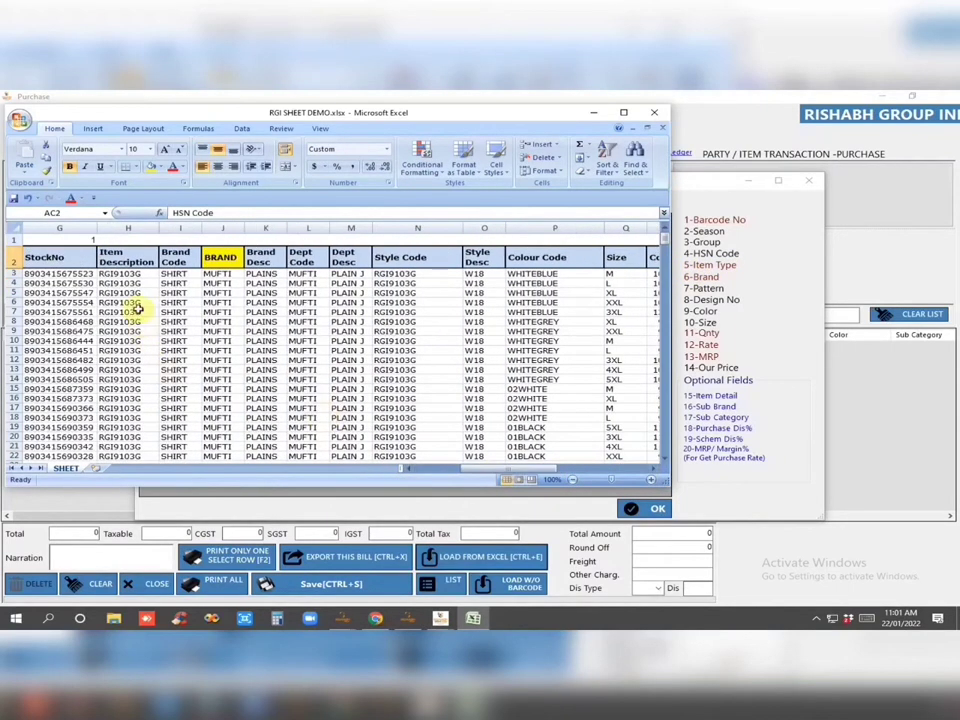
Number row 1 with 6, 7, 8, 9, 10 above BRAND, Brand Desc, Style Code, Colour Code, Size
{"action": "left_click", "coordinate": [183, 245]}
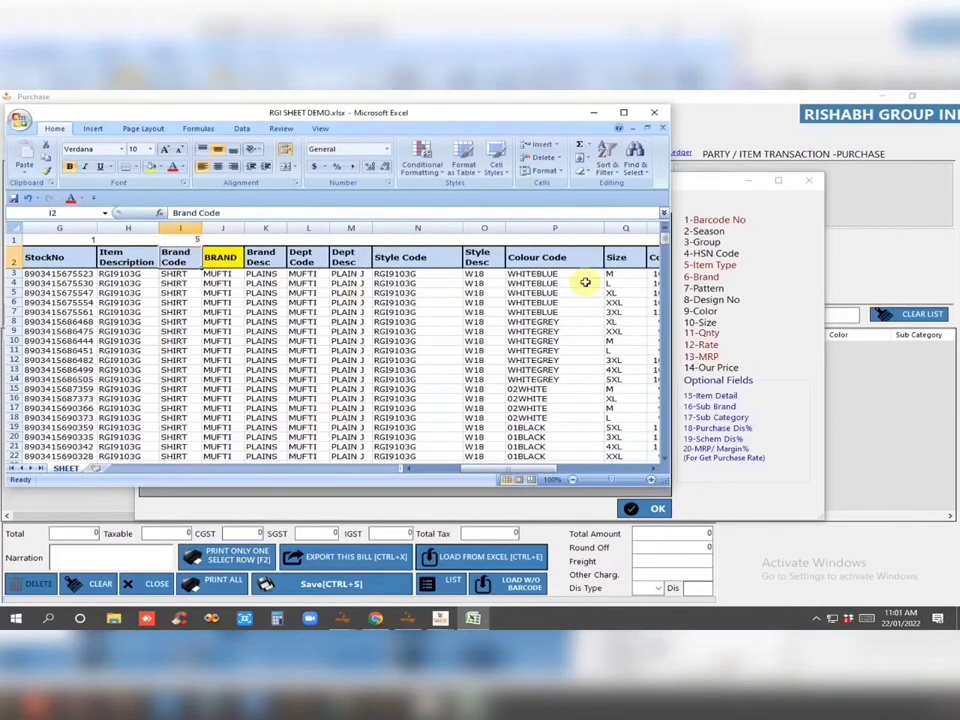
{"action": "left_click", "coordinate": [223, 240]}
{"action": "type", "text": "6"}
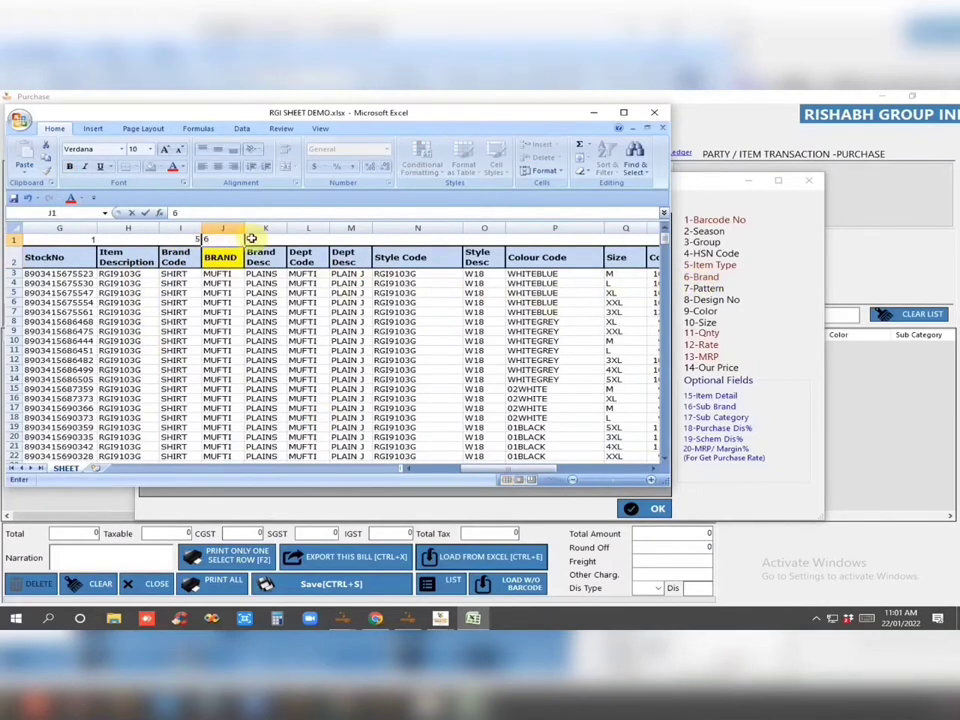
{"action": "left_click", "coordinate": [252, 240]}
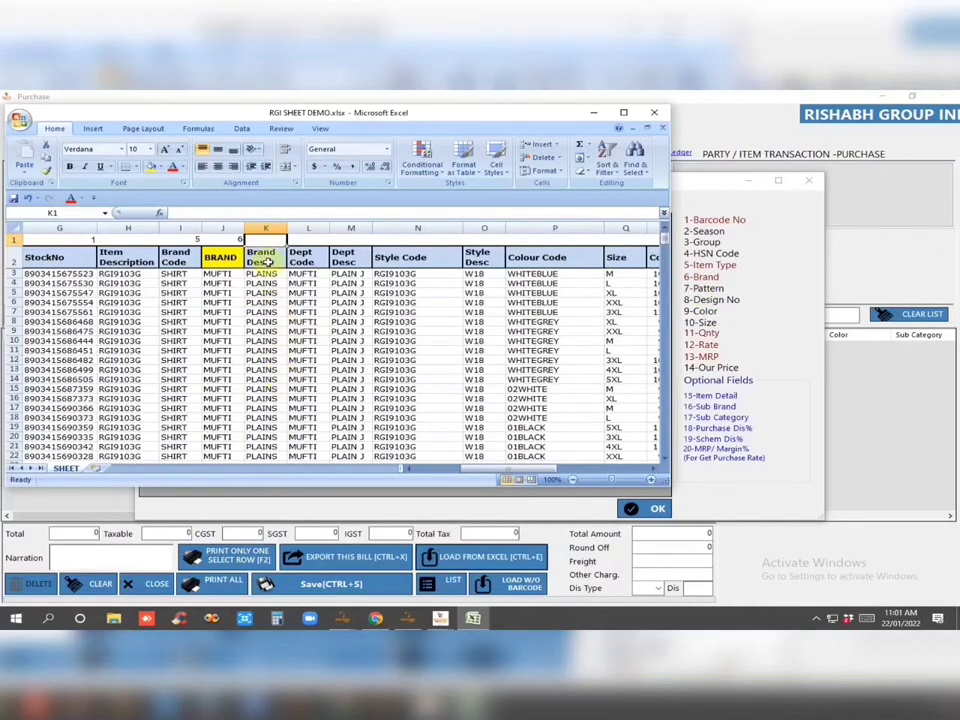
{"action": "type", "text": "7"}
{"action": "key", "text": "Tab"}
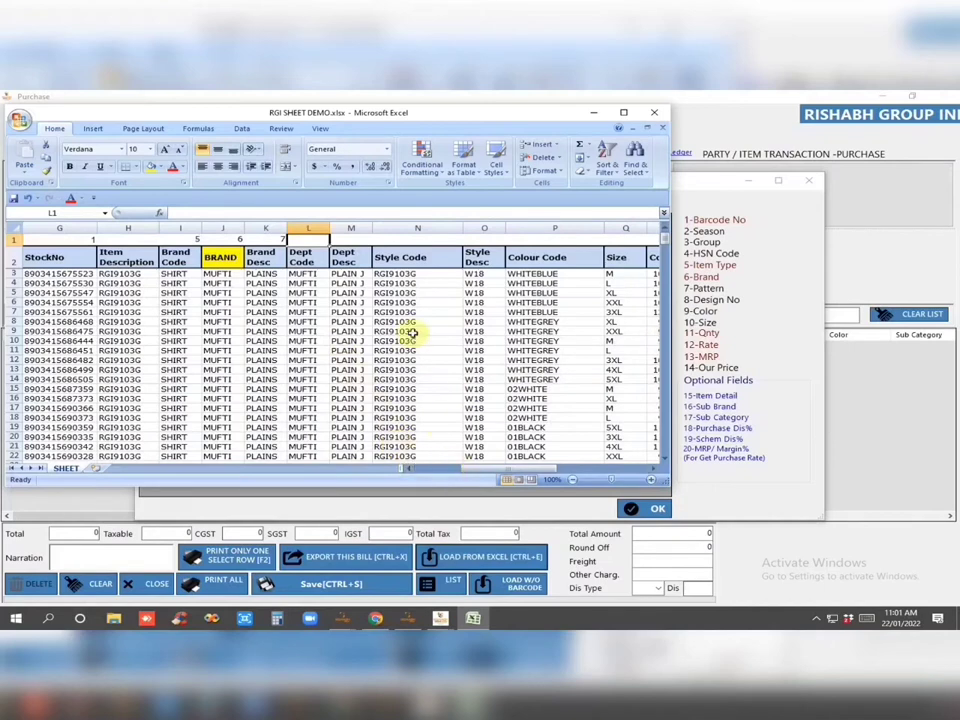
{"action": "left_click", "coordinate": [410, 240]}
{"action": "type", "text": "8"}
{"action": "key", "text": "Tab"}
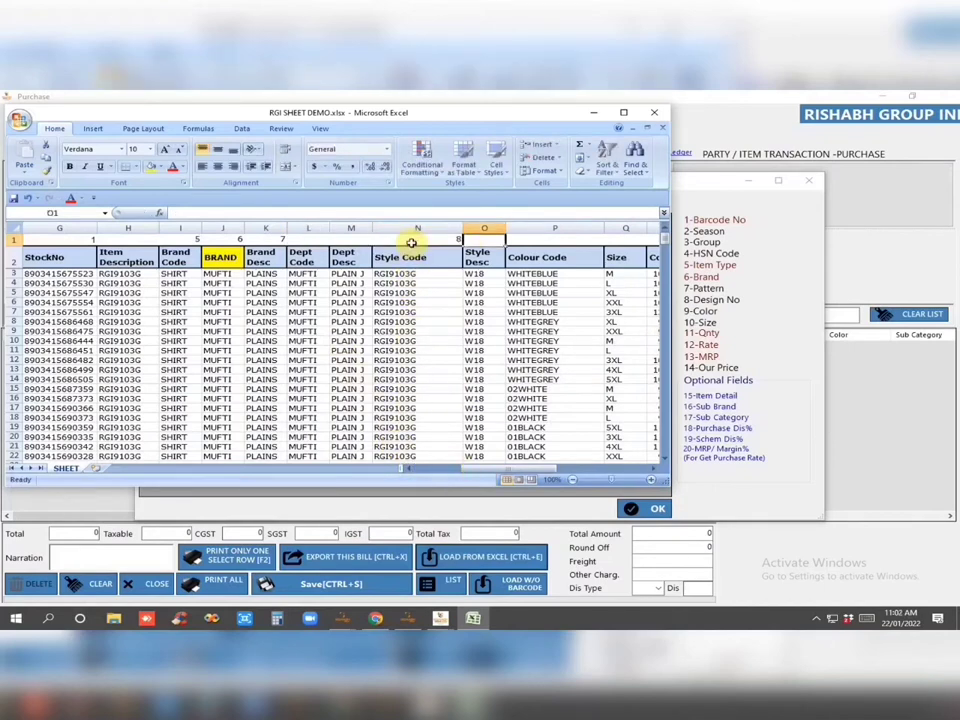
{"action": "key", "text": "Tab"}
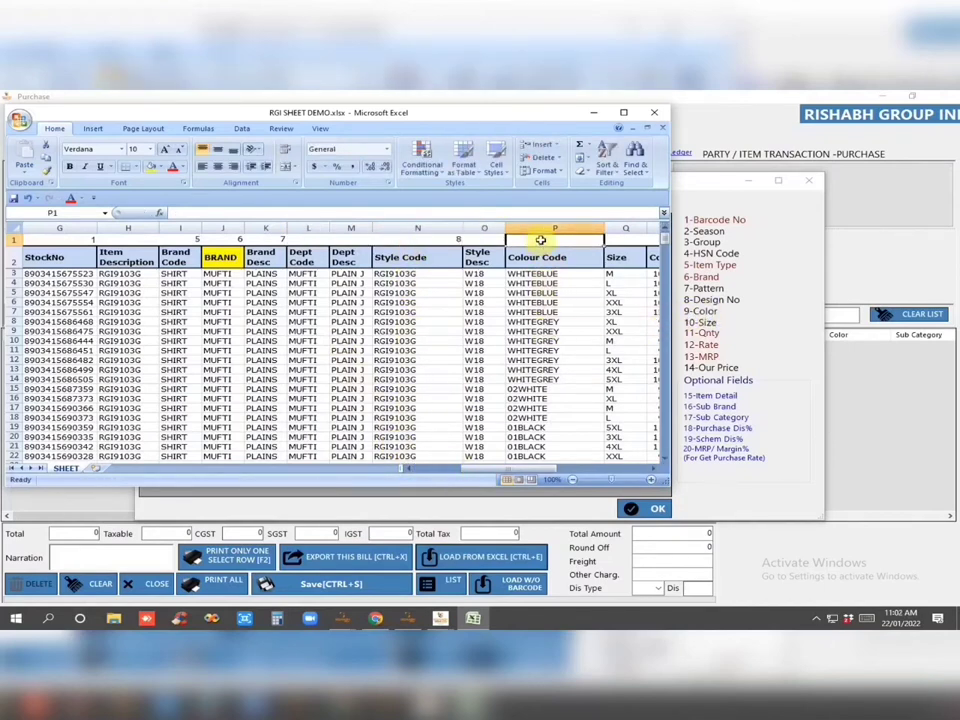
{"action": "type", "text": "9"}
{"action": "key", "text": "Tab"}
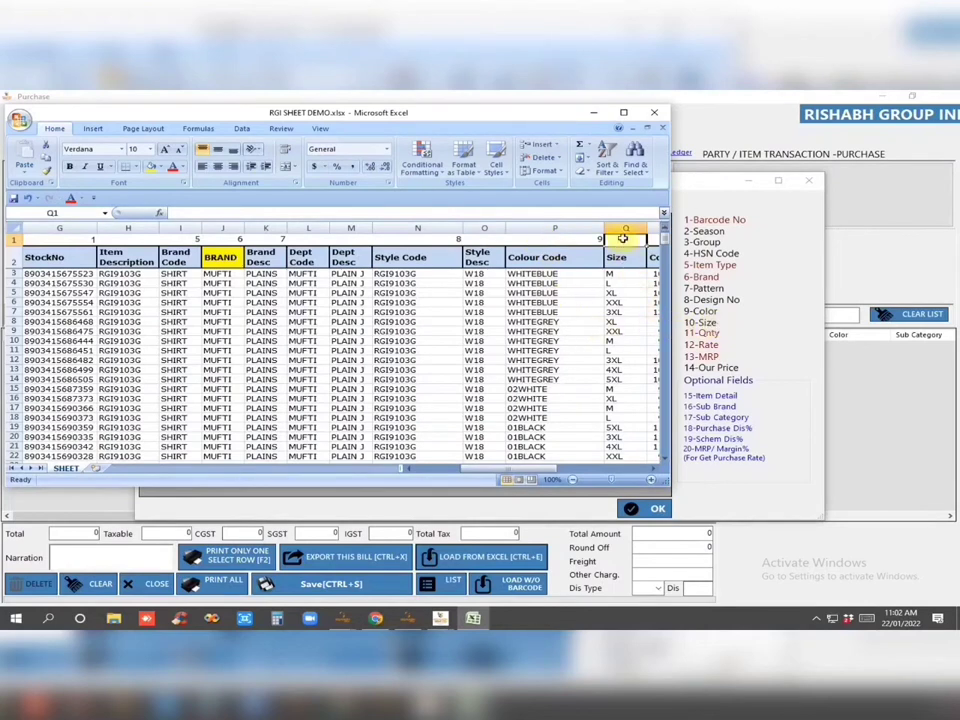
{"action": "type", "text": "10"}
{"action": "key", "text": "Tab"}
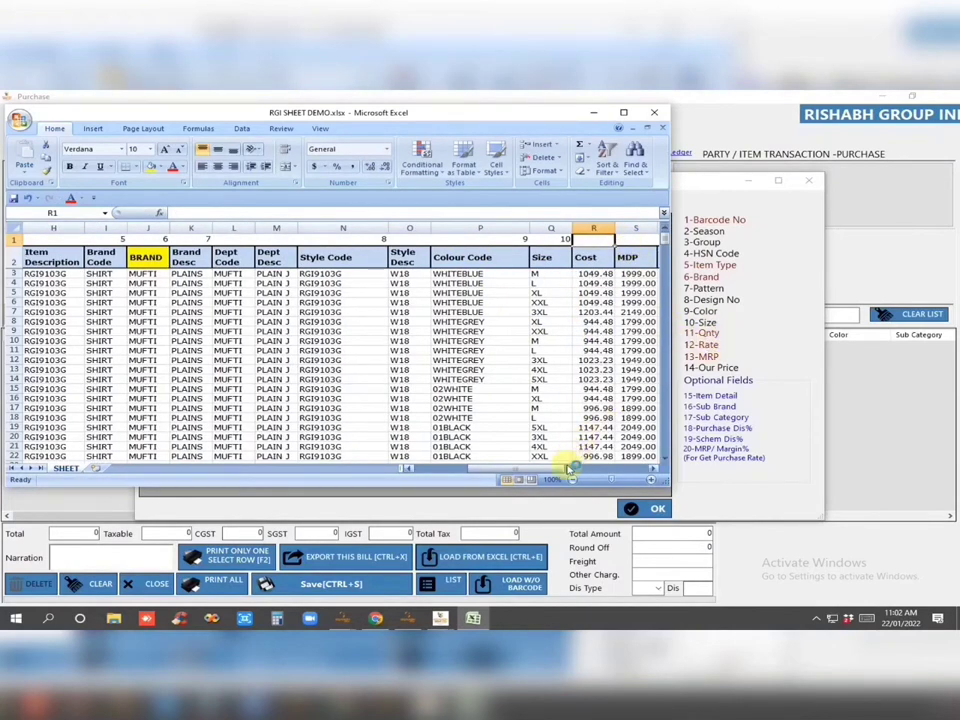
Put 11, 12 and 13 above Qty, Cost and MDP, then review the columns
{"action": "scroll", "coordinate": [568, 470], "scroll_direction": "right", "scroll_amount": 2}
{"action": "left_click", "coordinate": [568, 240]}
{"action": "type", "text": "11"}
{"action": "key", "text": "Tab"}
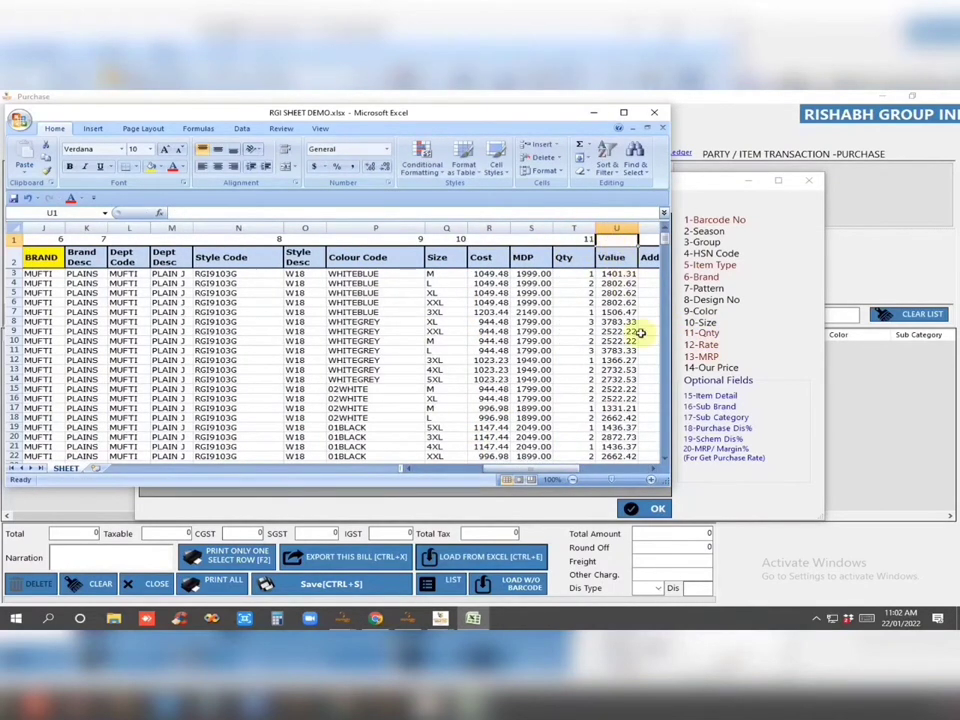
{"action": "left_click", "coordinate": [484, 241]}
{"action": "type", "text": "12"}
{"action": "key", "text": "Tab"}
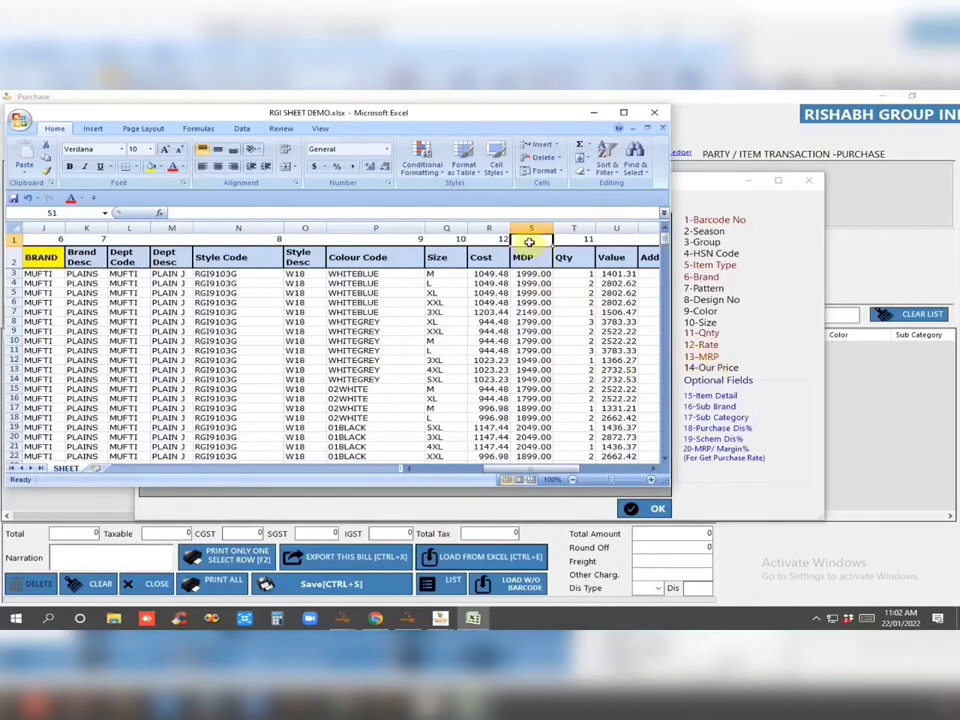
{"action": "type", "text": "13"}
{"action": "key", "text": "Tab"}
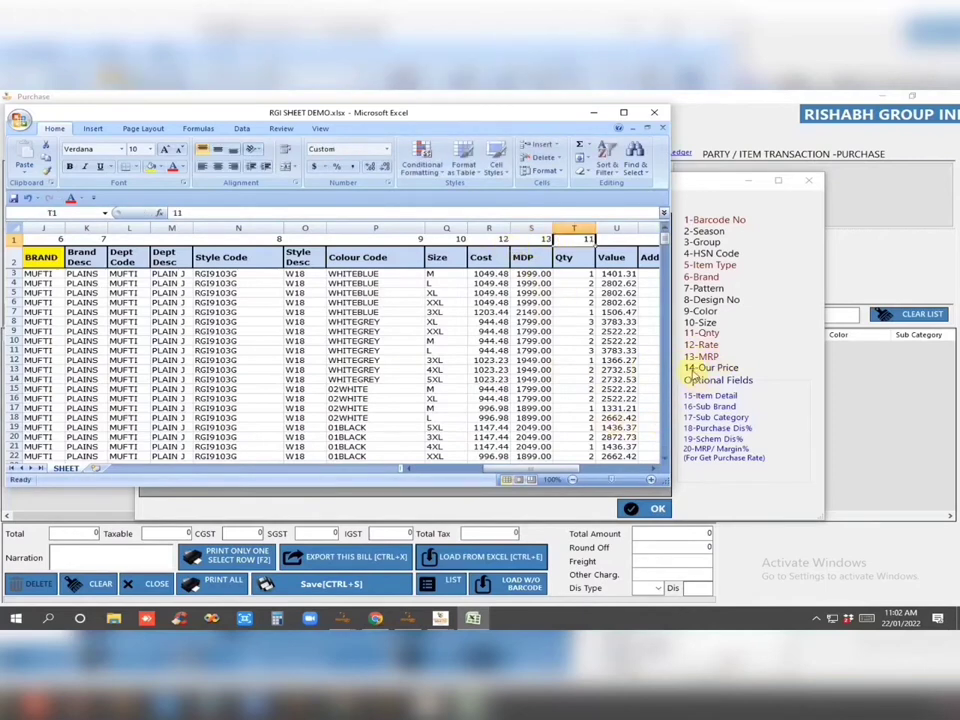
{"action": "left_click_drag", "start_coordinate": [589, 467], "coordinate": [621, 467]}
{"action": "left_click", "coordinate": [656, 332]}
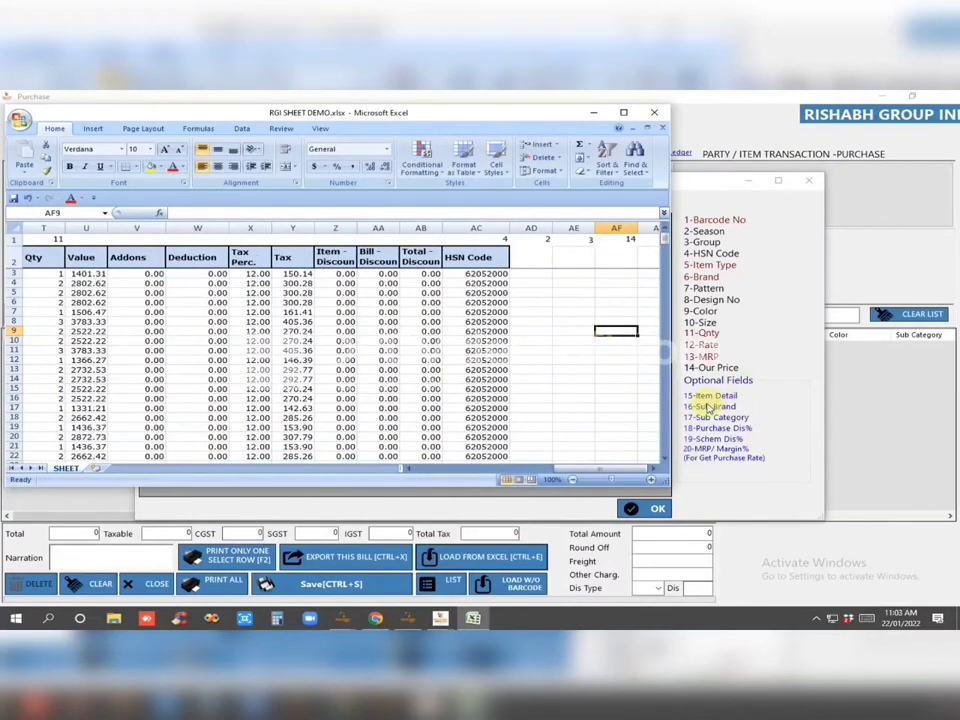
{"action": "left_click_drag", "start_coordinate": [600, 467], "coordinate": [520, 467]}
Maximize the workbook and delete the Customer Name, Item Description, Dept Code and Dept Desc columns
{"action": "left_click", "coordinate": [623, 112]}
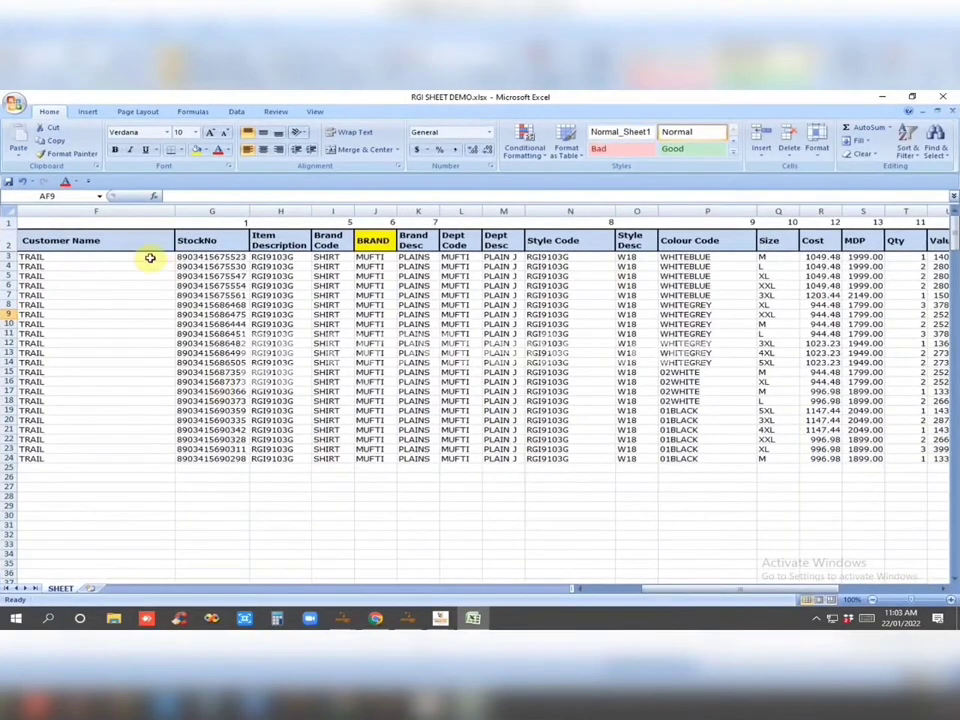
{"action": "right_click", "coordinate": [115, 211]}
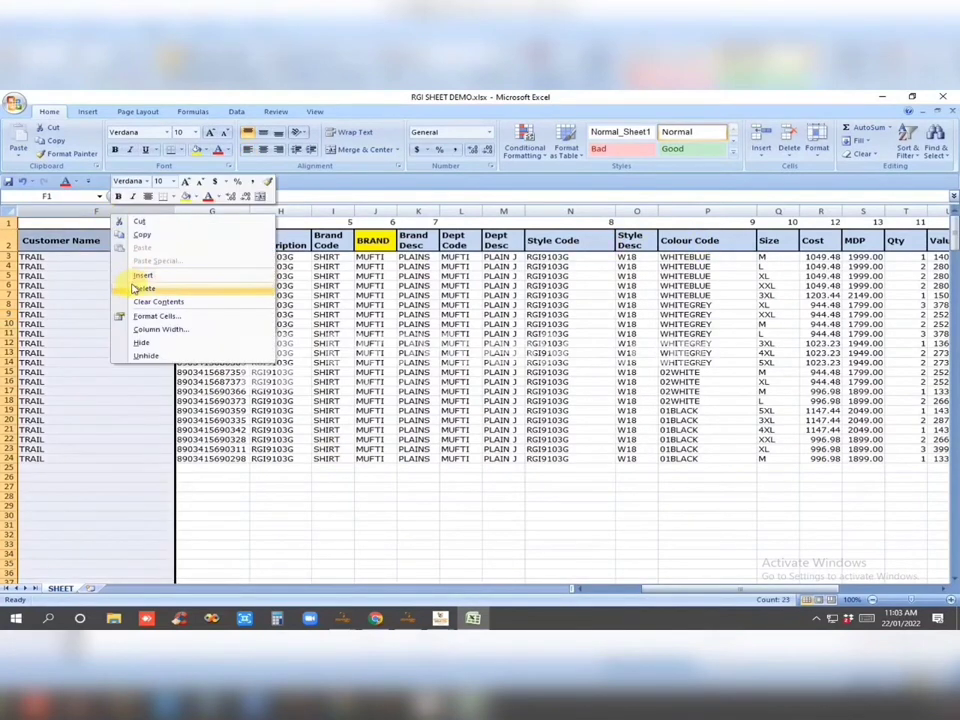
{"action": "left_click", "coordinate": [140, 287]}
{"action": "right_click", "coordinate": [127, 211]}
{"action": "left_click", "coordinate": [152, 285]}
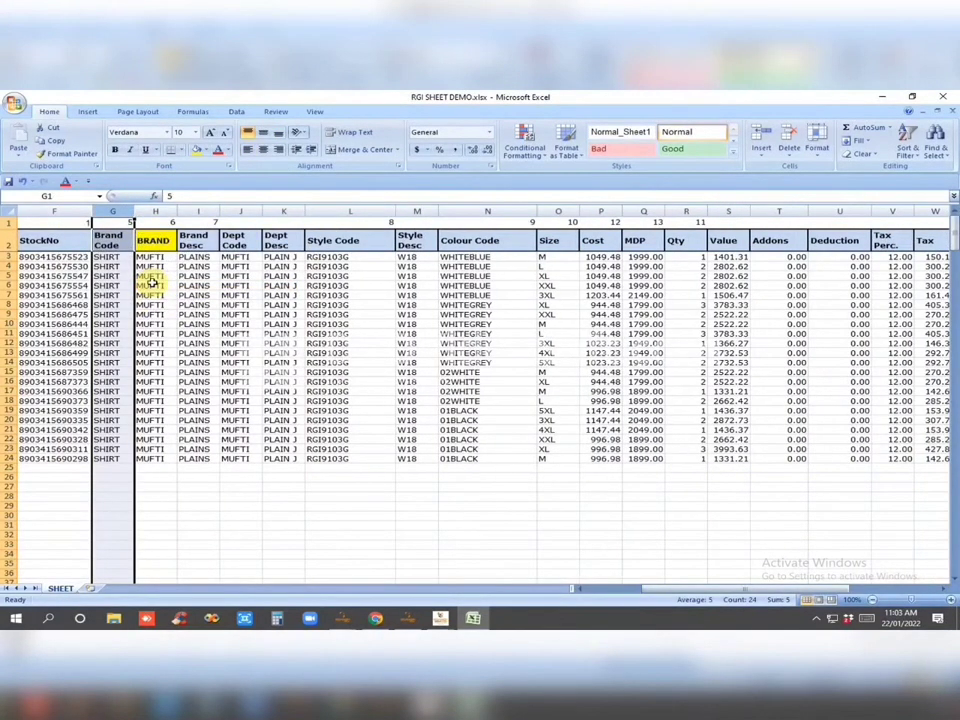
{"action": "key", "text": "ctrl+z"}
{"action": "right_click", "coordinate": [133, 211]}
{"action": "left_click", "coordinate": [155, 287]}
{"action": "left_click_drag", "start_coordinate": [240, 211], "coordinate": [278, 211]}
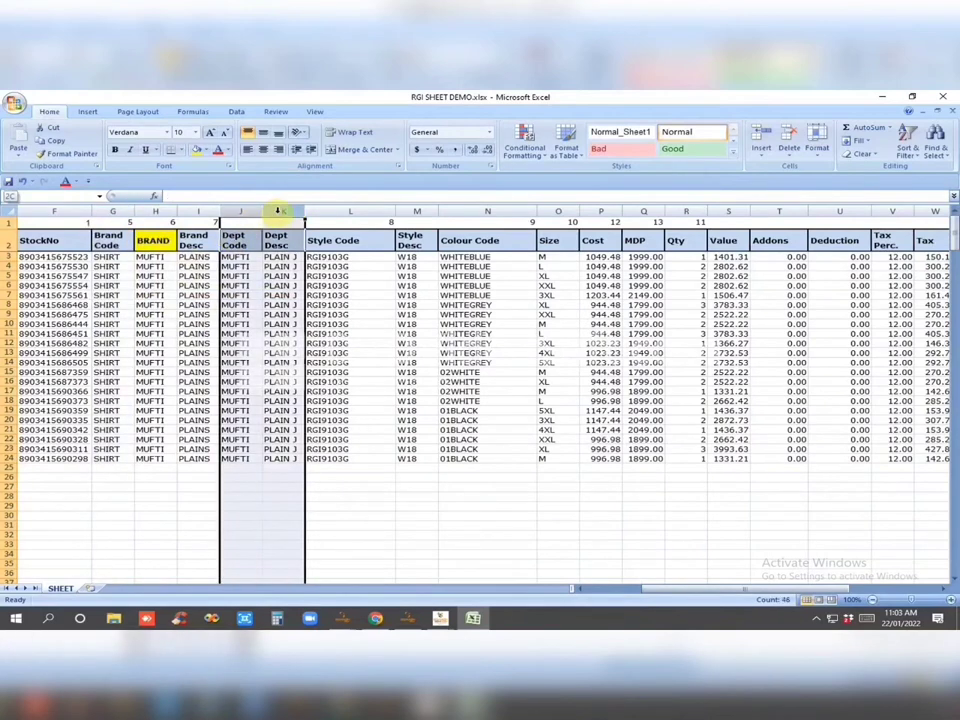
{"action": "right_click", "coordinate": [258, 276]}
{"action": "left_click", "coordinate": [300, 358]}
Delete the Style Desc column and the Value through Total Discount columns
{"action": "left_click", "coordinate": [335, 211]}
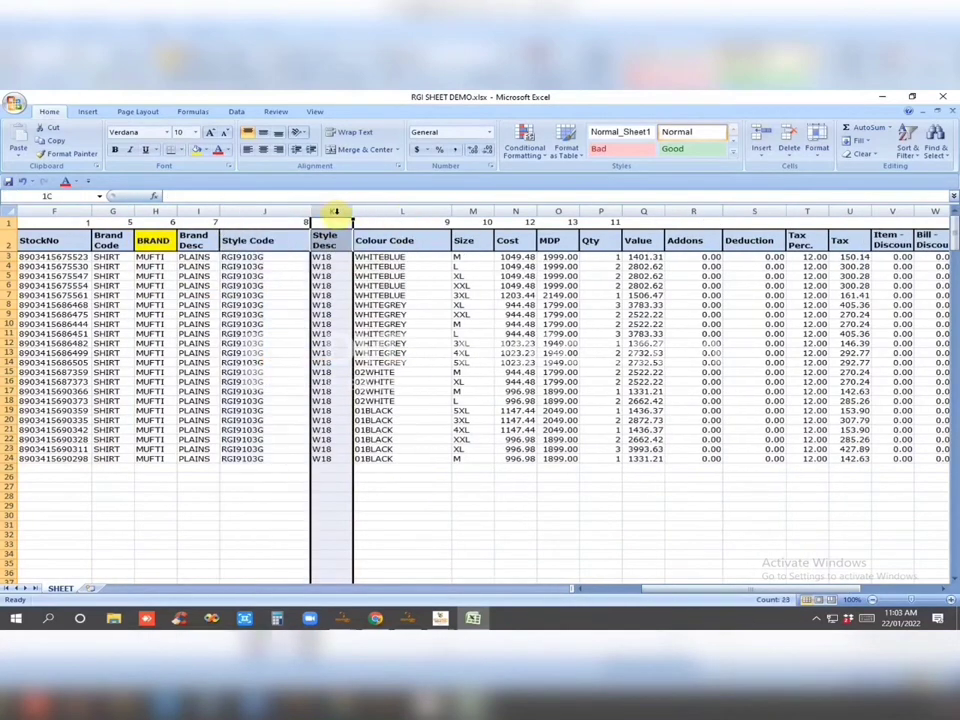
{"action": "right_click", "coordinate": [335, 211]}
{"action": "left_click", "coordinate": [362, 286]}
{"action": "left_click_drag", "start_coordinate": [597, 211], "coordinate": [787, 216]}
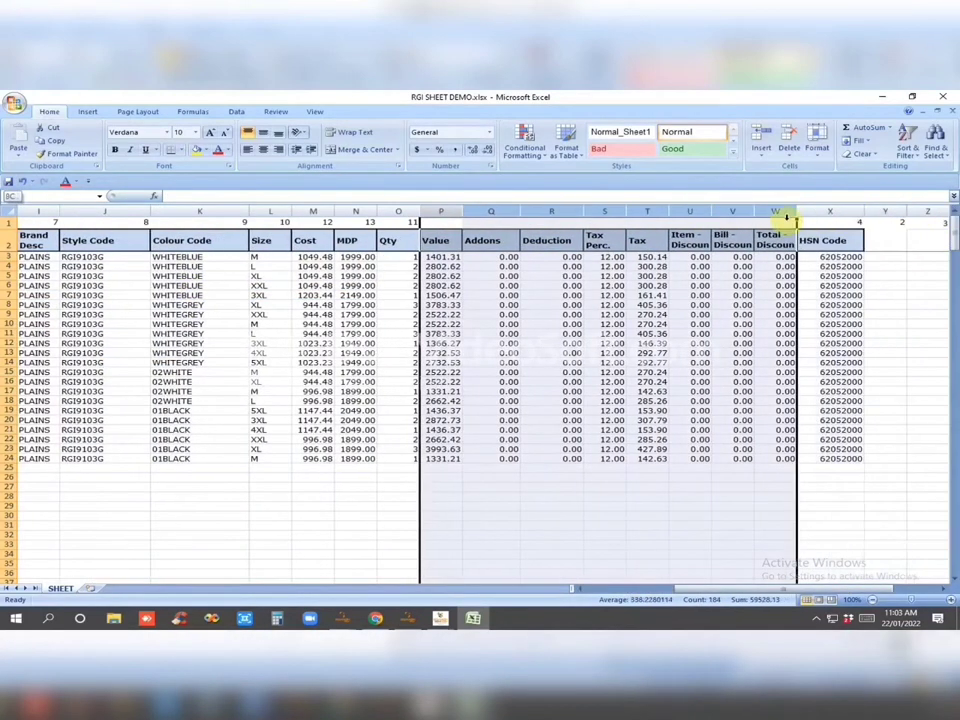
{"action": "right_click", "coordinate": [636, 292]}
{"action": "left_click", "coordinate": [655, 379]}
{"action": "left_click_drag", "start_coordinate": [740, 588], "coordinate": [686, 588]}
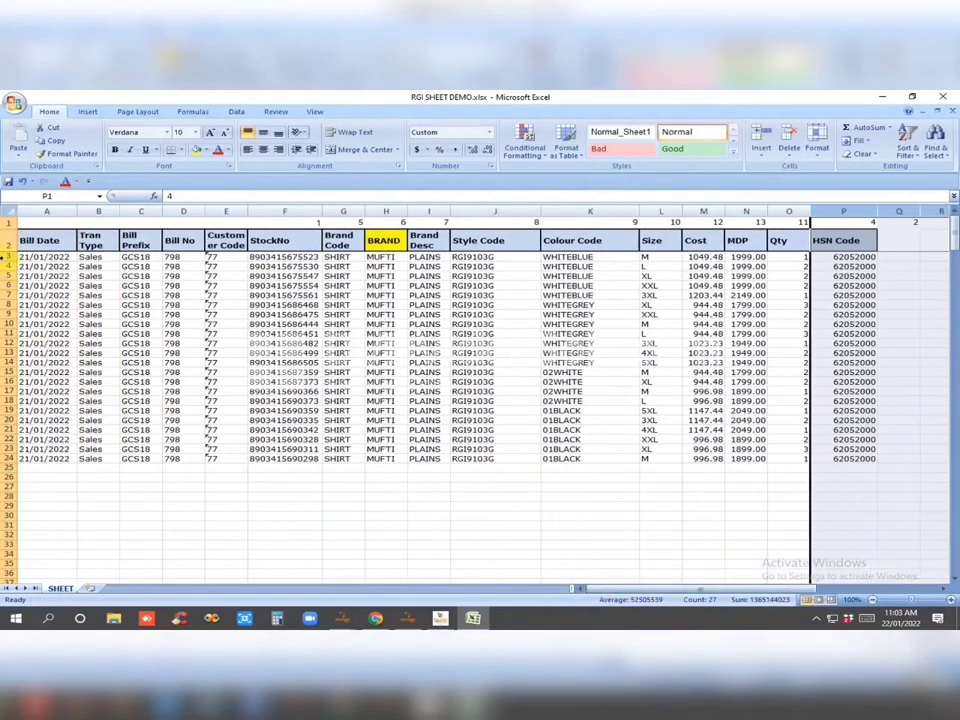
Delete the header row and the Bill Date through Customer Code columns
{"action": "right_click", "coordinate": [8, 241]}
{"action": "left_click", "coordinate": [42, 316]}
{"action": "left_click", "coordinate": [42, 316]}
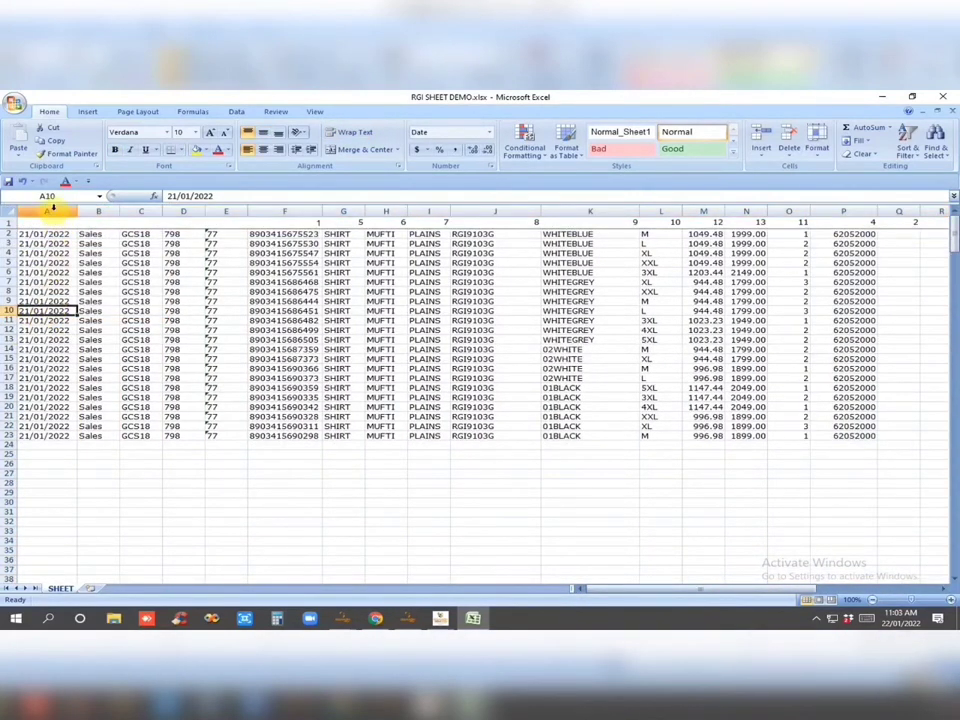
{"action": "left_click_drag", "start_coordinate": [46, 211], "coordinate": [226, 211]}
{"action": "right_click", "coordinate": [120, 258]}
{"action": "left_click", "coordinate": [150, 345]}
{"action": "left_click", "coordinate": [269, 342]}
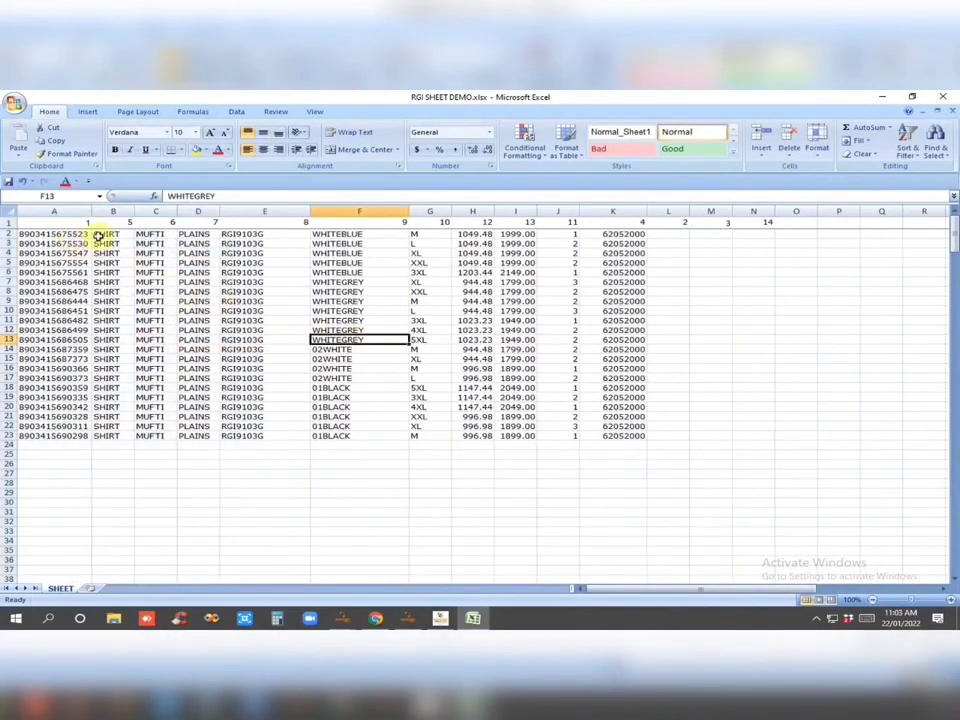
Rename the sheet to 'Barcode'
{"action": "double_click", "coordinate": [60, 587]}
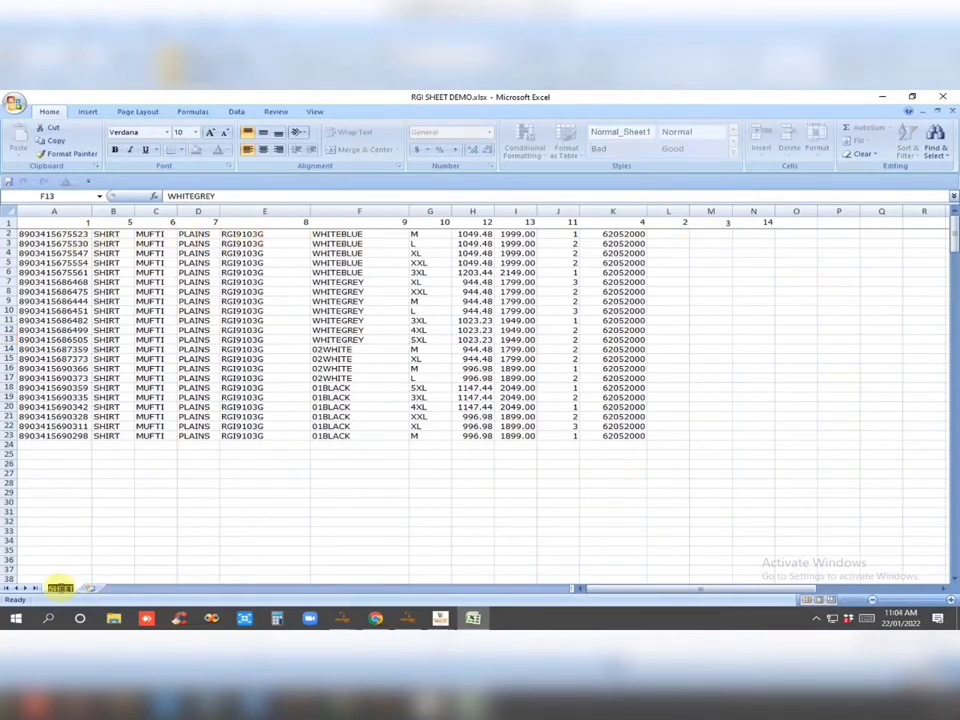
{"action": "type", "text": "Barcode"}
{"action": "key", "text": "Return"}
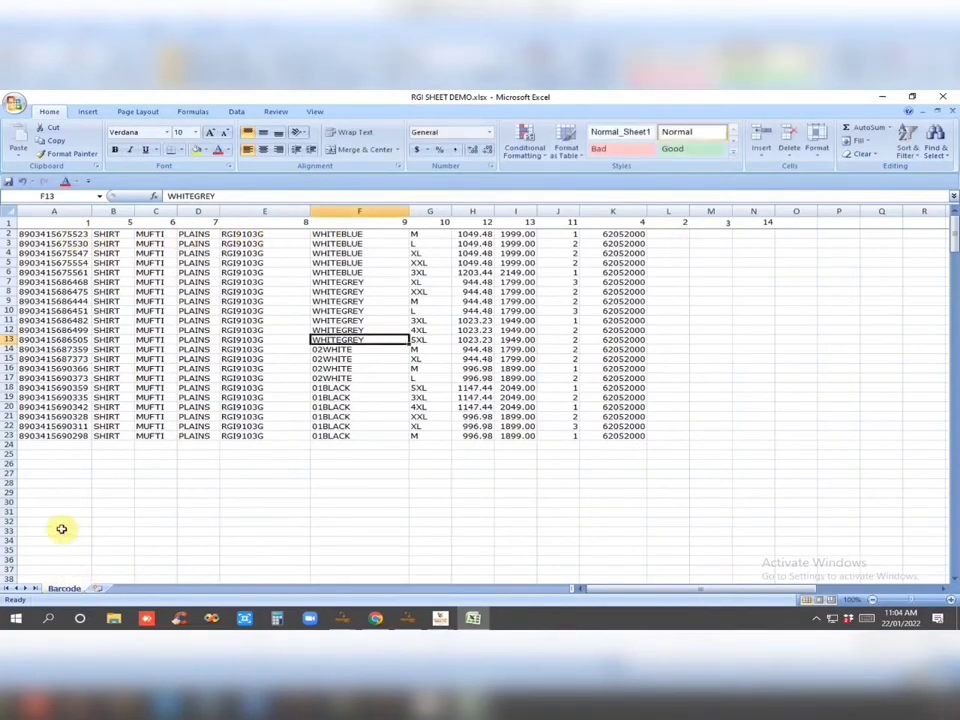
Save As Excel Workbook RGI SHEET DEMO.xlsx, replacing the existing file
{"action": "left_click", "coordinate": [13, 101]}
{"action": "left_click", "coordinate": [44, 208]}
{"action": "left_click", "coordinate": [190, 310]}
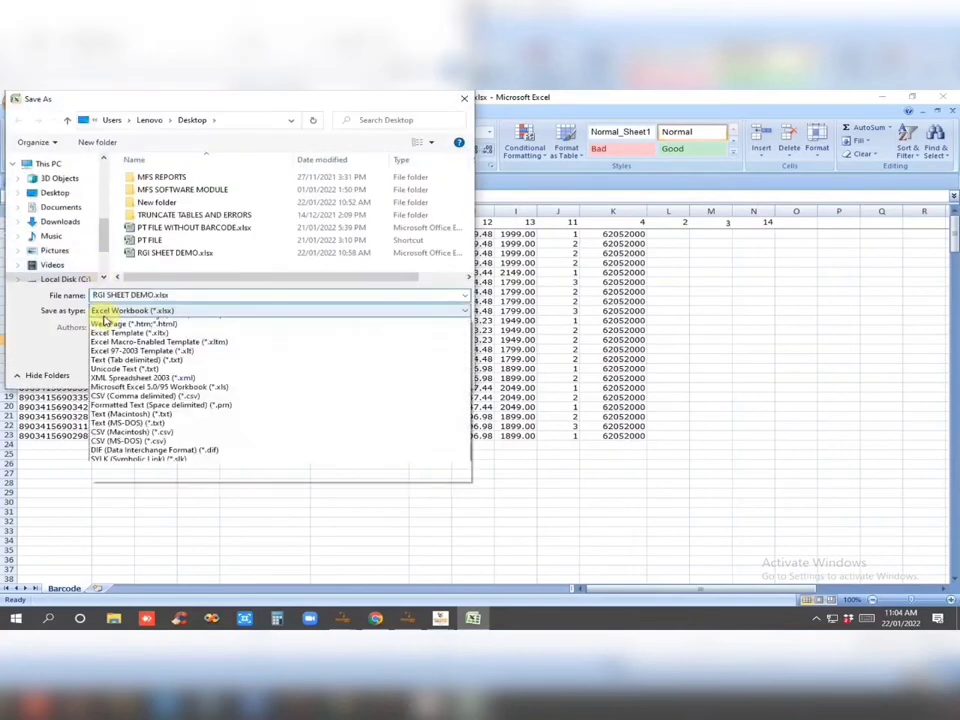
{"action": "left_click", "coordinate": [265, 310]}
{"action": "left_click", "coordinate": [368, 373]}
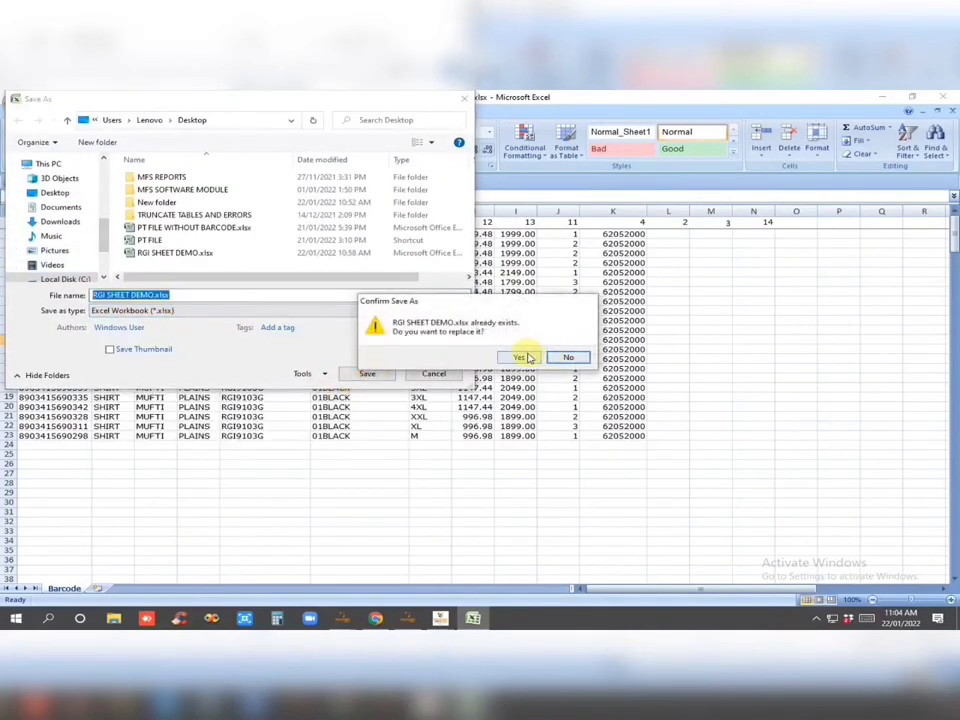
{"action": "left_click", "coordinate": [523, 357]}
Import the MUFTI shirt rows from RGI SHEET DEMO.xlsx via Upload Sheet, totalling 40 pieces worth 42879
{"action": "mouse_move", "coordinate": [440, 618]}
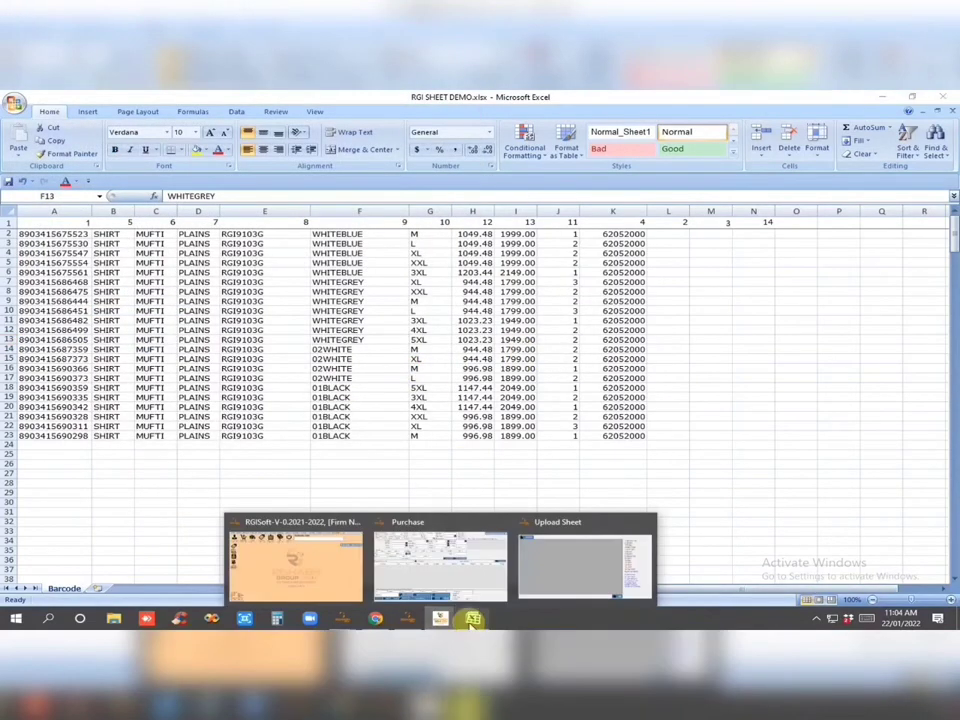
{"action": "left_click", "coordinate": [580, 540]}
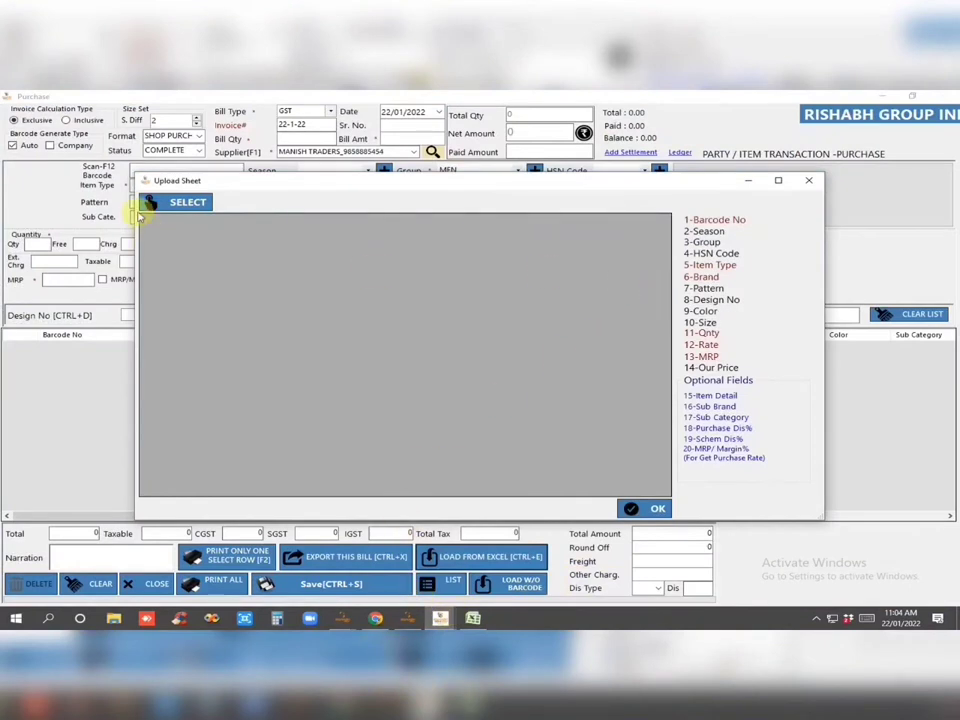
{"action": "left_click", "coordinate": [189, 205]}
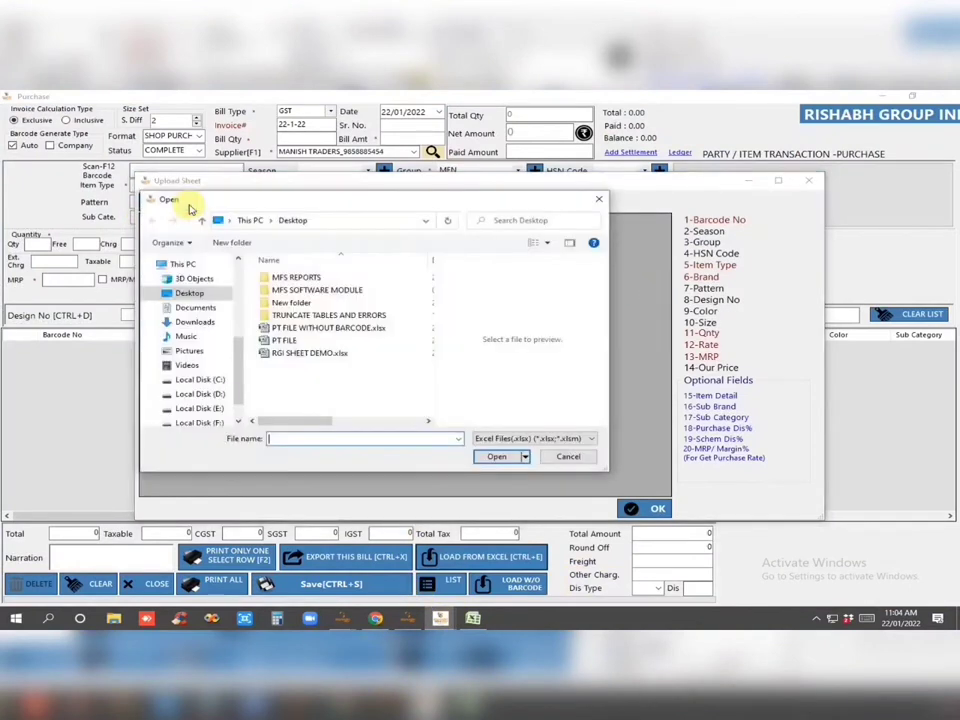
{"action": "left_click", "coordinate": [324, 353]}
{"action": "double_click", "coordinate": [324, 353]}
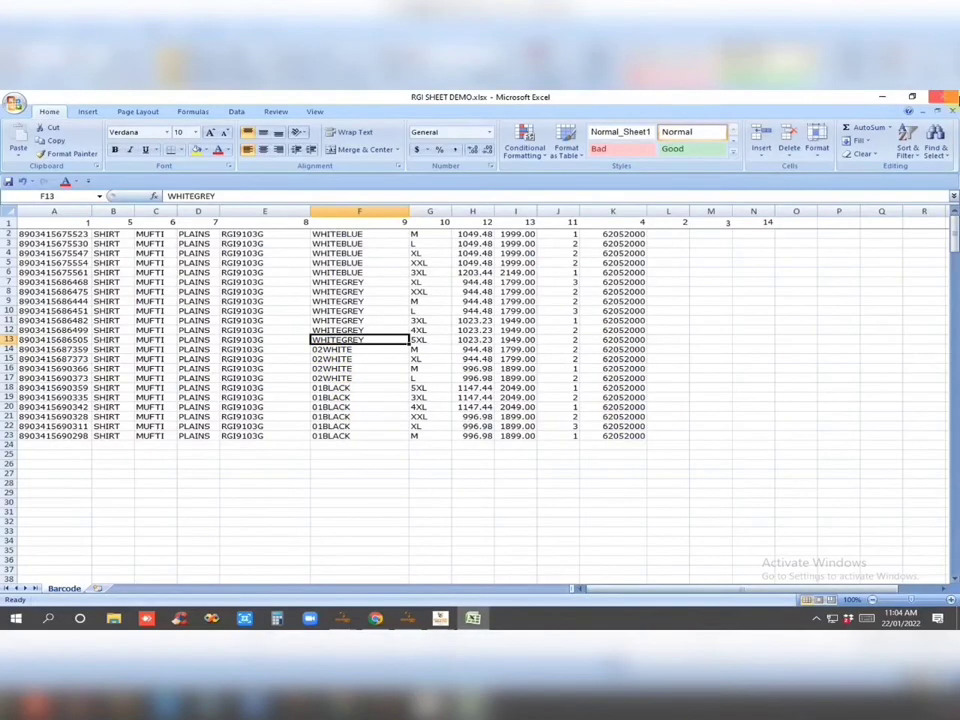
{"action": "left_click", "coordinate": [951, 95]}
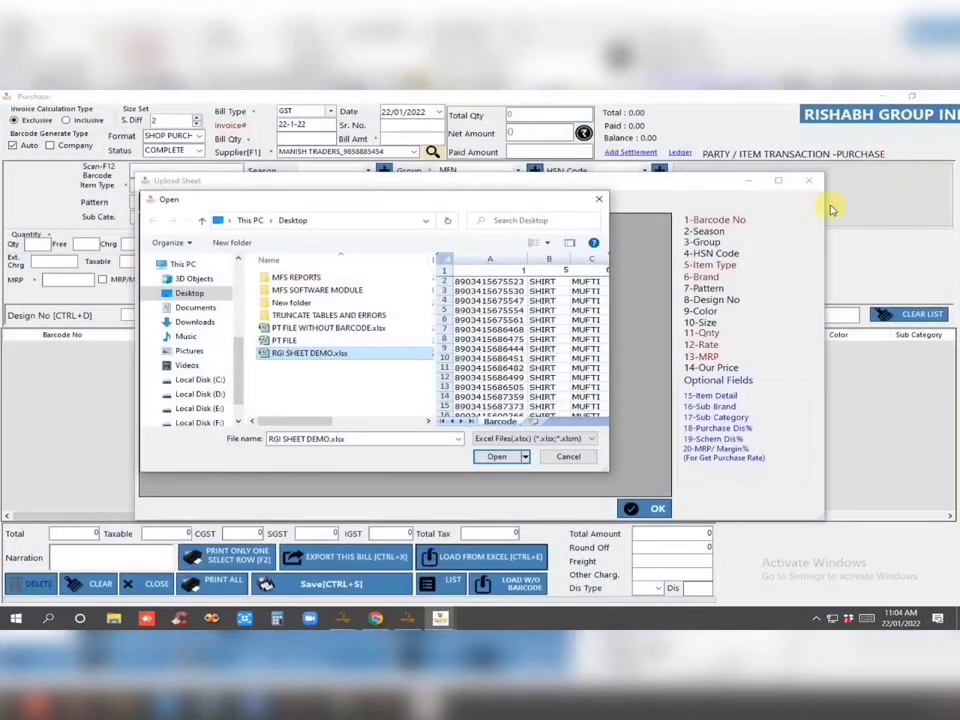
{"action": "left_click", "coordinate": [497, 457]}
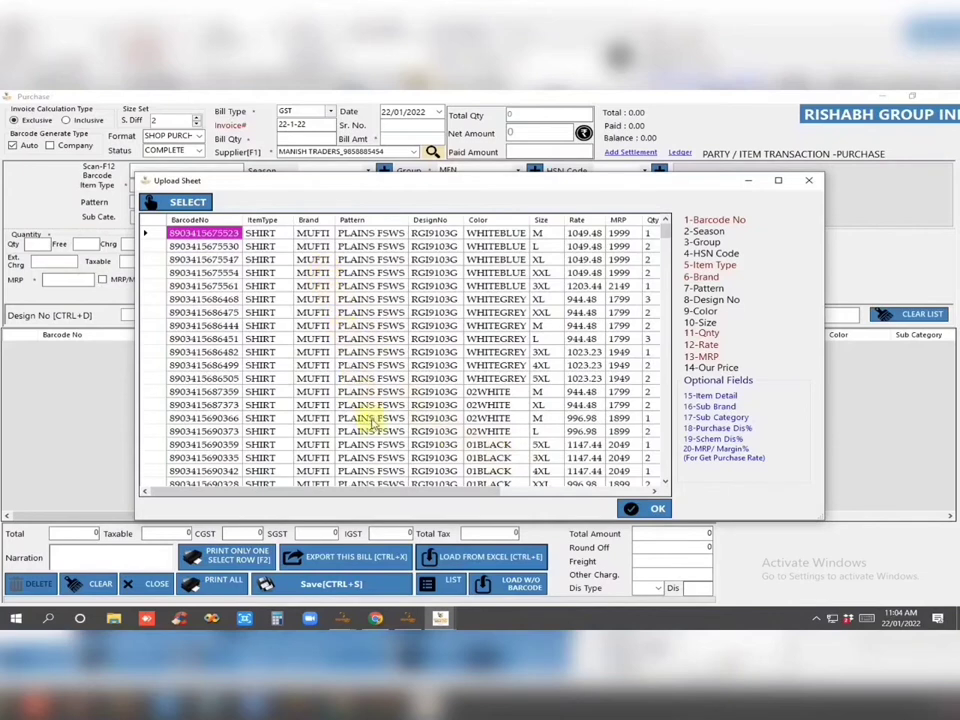
{"action": "left_click_drag", "start_coordinate": [400, 489], "coordinate": [566, 492]}
{"action": "left_click", "coordinate": [655, 509]}
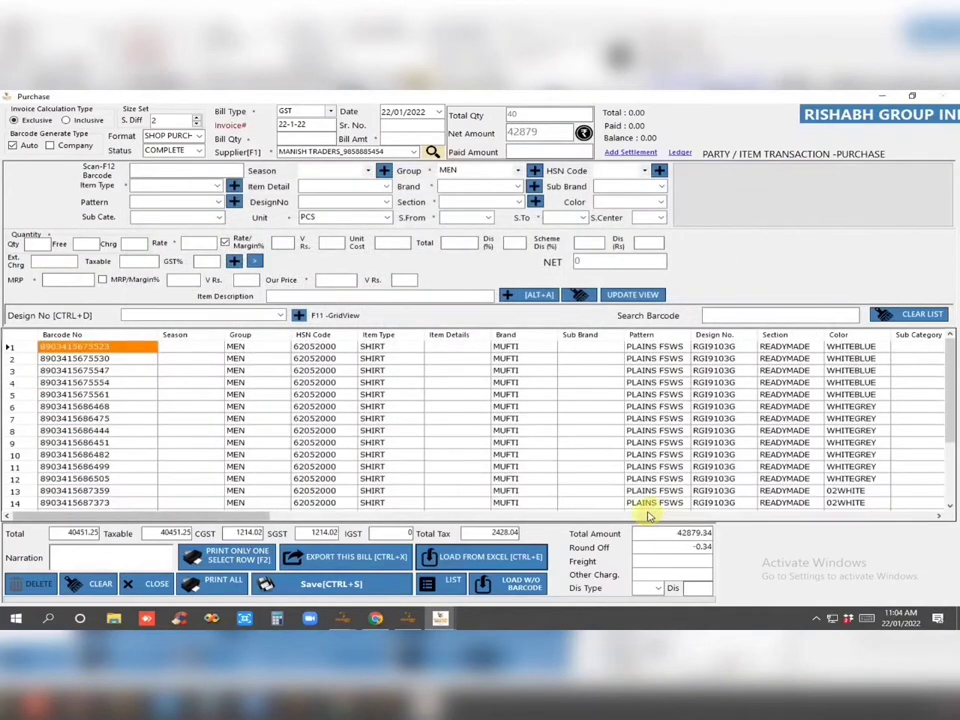
{"action": "scroll", "coordinate": [247, 463], "scroll_direction": "down", "scroll_amount": 3}
{"action": "scroll", "coordinate": [240, 458], "scroll_direction": "up", "scroll_amount": 3}
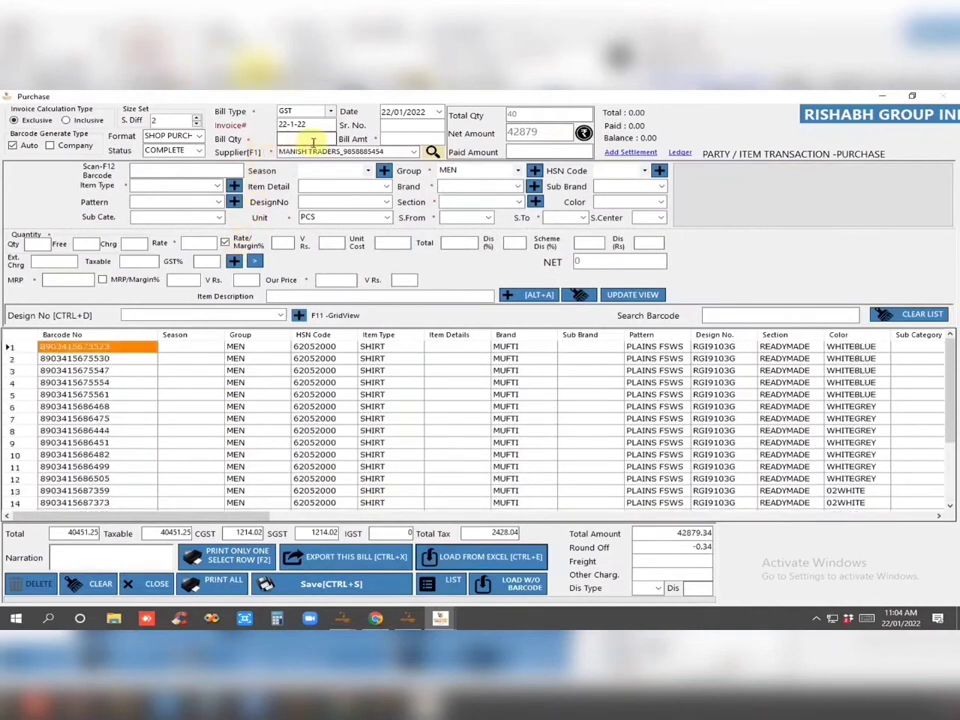
Save the purchase bill, acknowledge the saved message, and decline barcode printing
{"action": "left_click", "coordinate": [340, 582]}
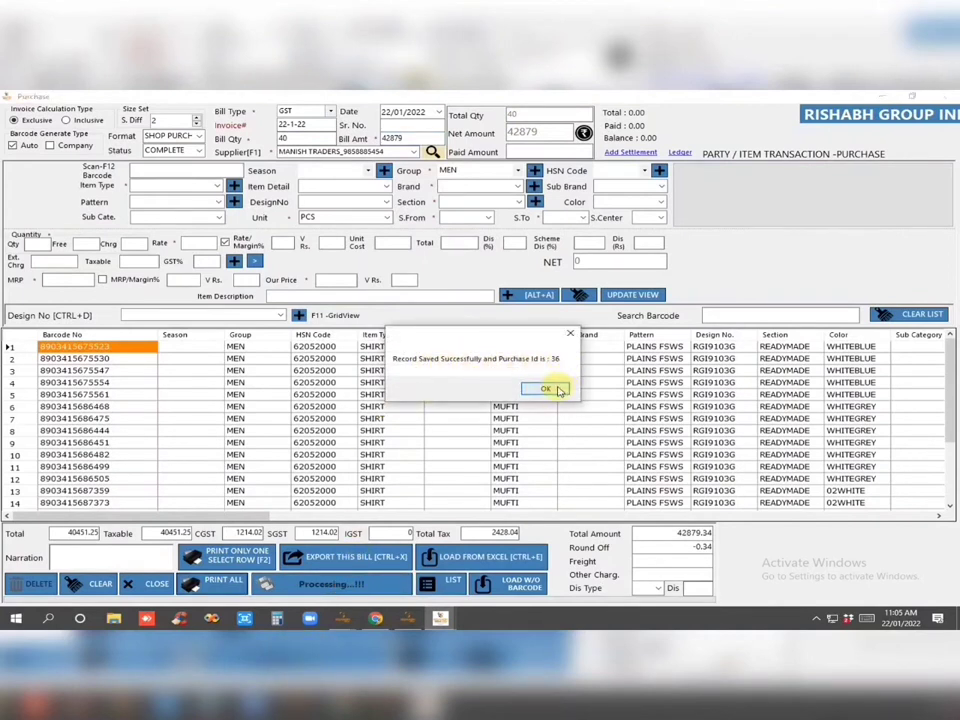
{"action": "left_click", "coordinate": [547, 389]}
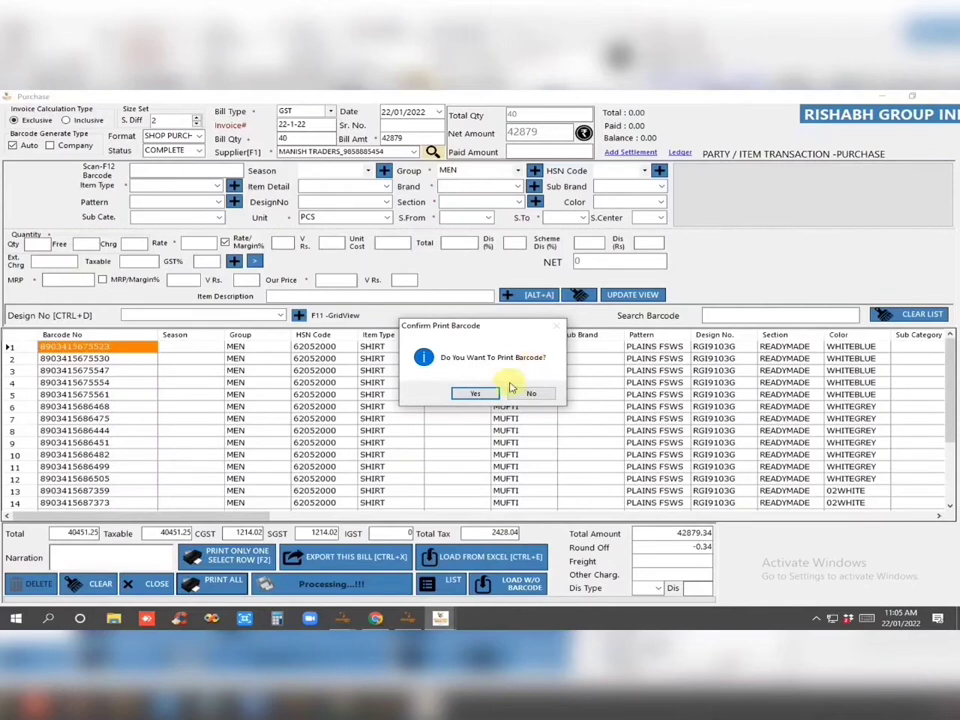
{"action": "left_click", "coordinate": [531, 394]}
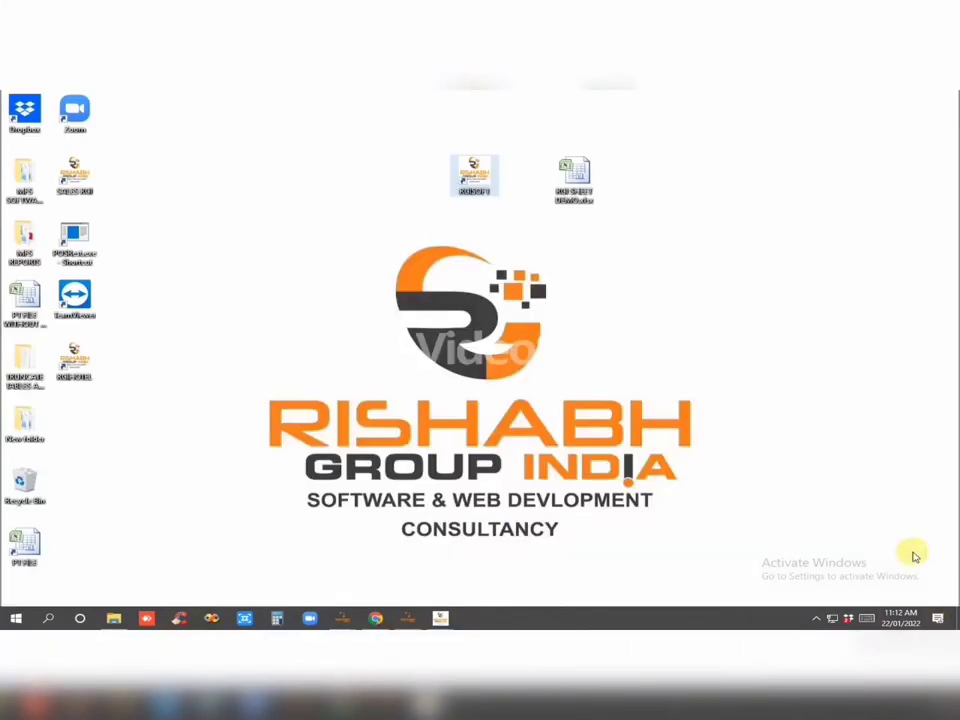
Check RGI SHEET DEMO.xlsx's empty barcode column A in Excel, then return to the RGISoft purchase window
{"action": "left_click", "coordinate": [954, 618]}
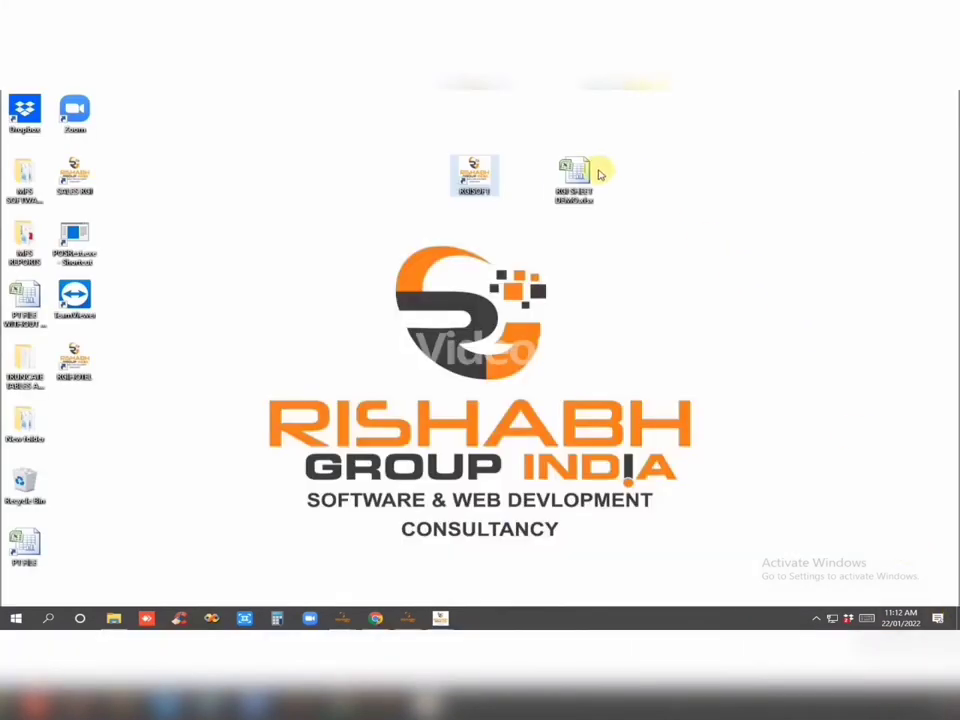
{"action": "double_click", "coordinate": [570, 172]}
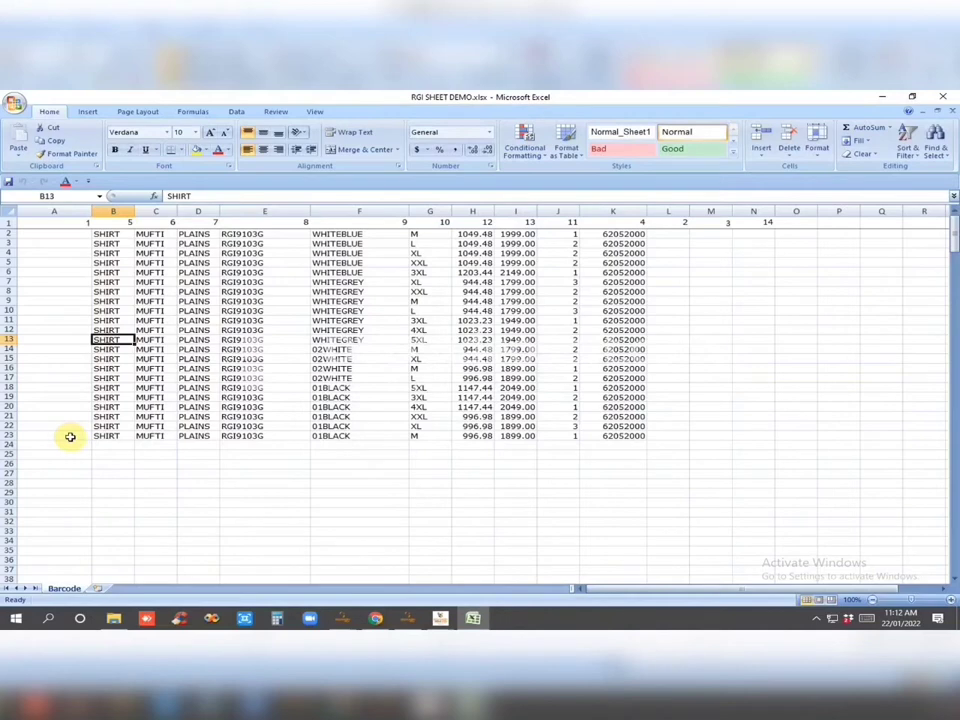
{"action": "left_click", "coordinate": [957, 621]}
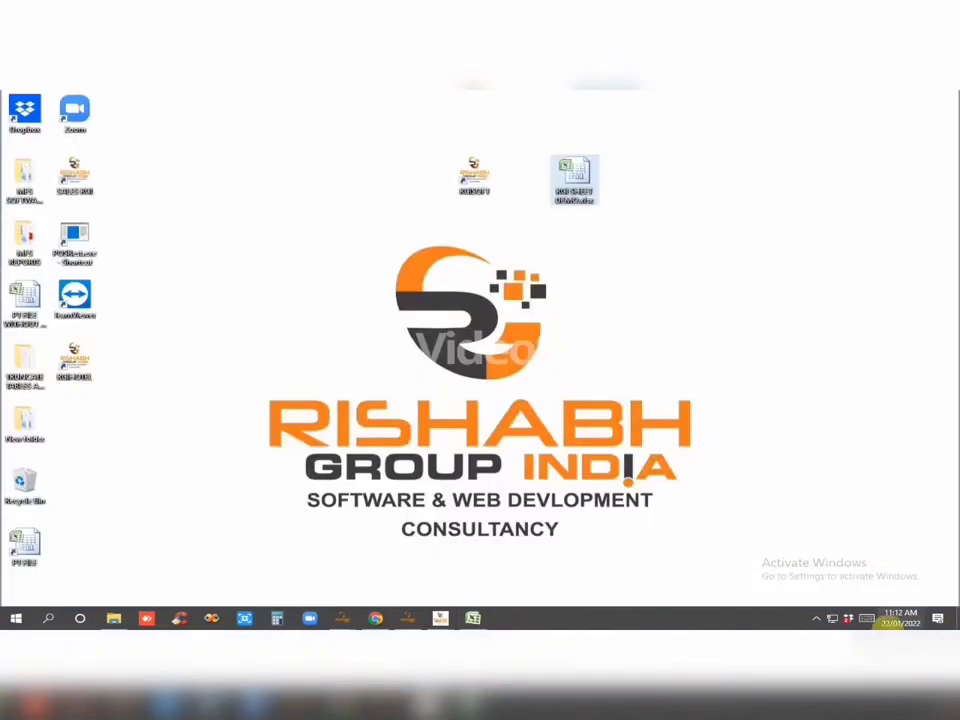
{"action": "left_click", "coordinate": [443, 618]}
{"action": "left_click", "coordinate": [489, 583]}
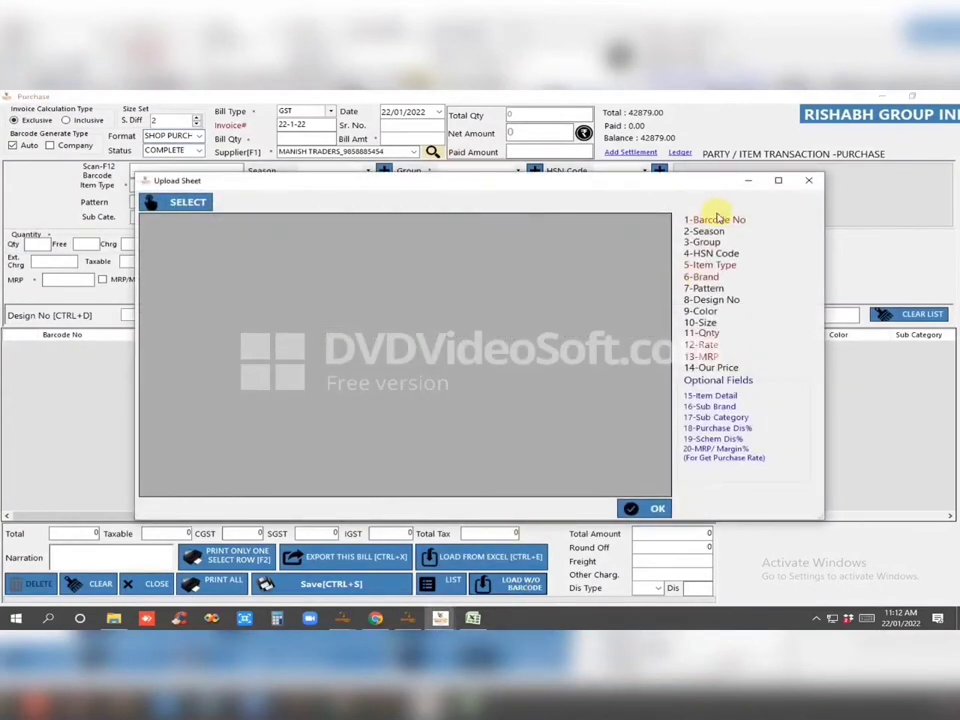
{"action": "left_click", "coordinate": [178, 203]}
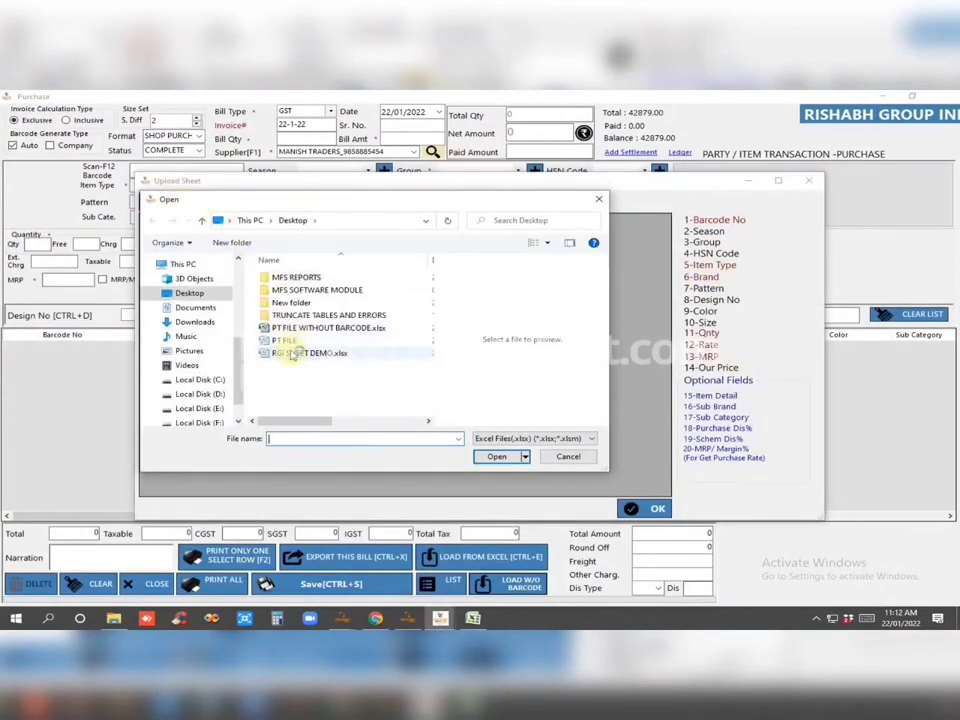
{"action": "left_click", "coordinate": [292, 354]}
{"action": "left_click", "coordinate": [497, 460]}
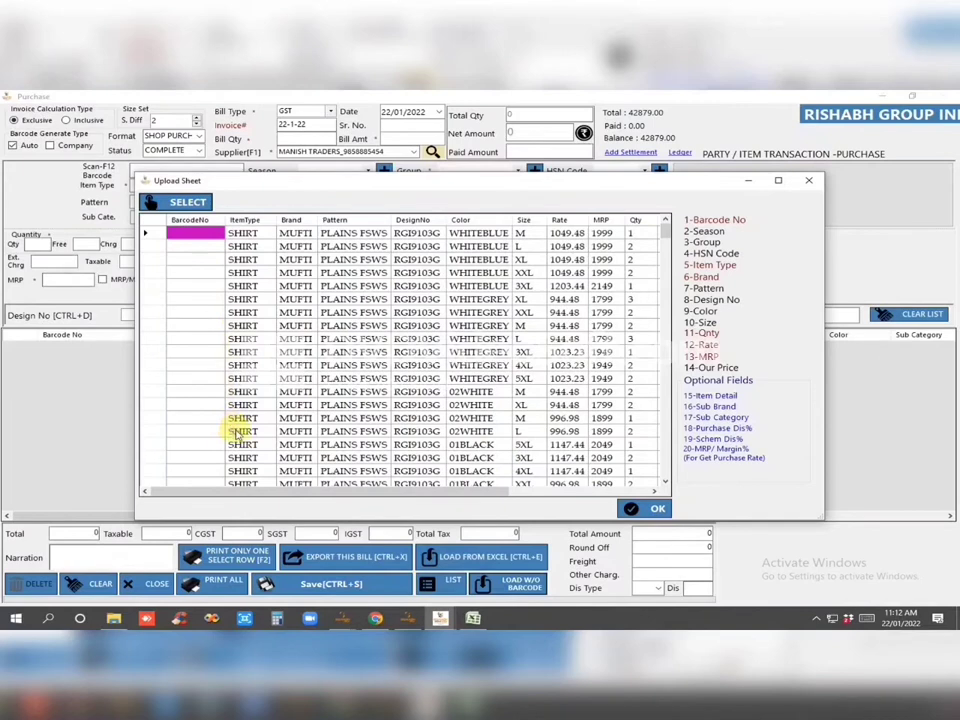
{"action": "left_click_drag", "start_coordinate": [375, 485], "coordinate": [502, 492]}
{"action": "left_click", "coordinate": [636, 508]}
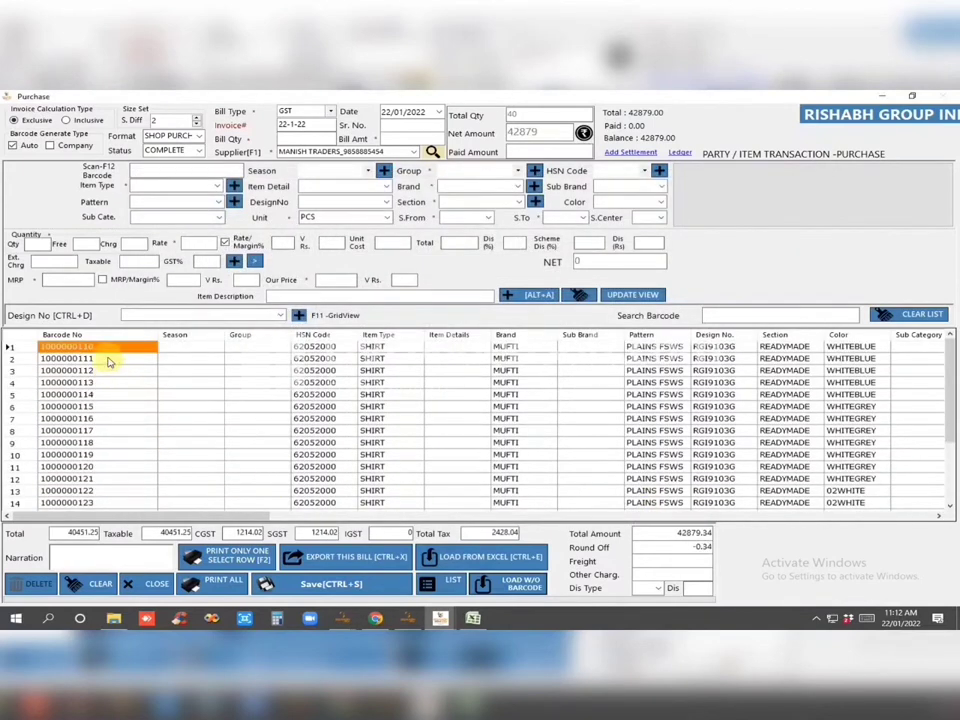
Review the imported rows and begin filling Bill Qty 40 and Bill Amt 42879
{"action": "left_click", "coordinate": [122, 478]}
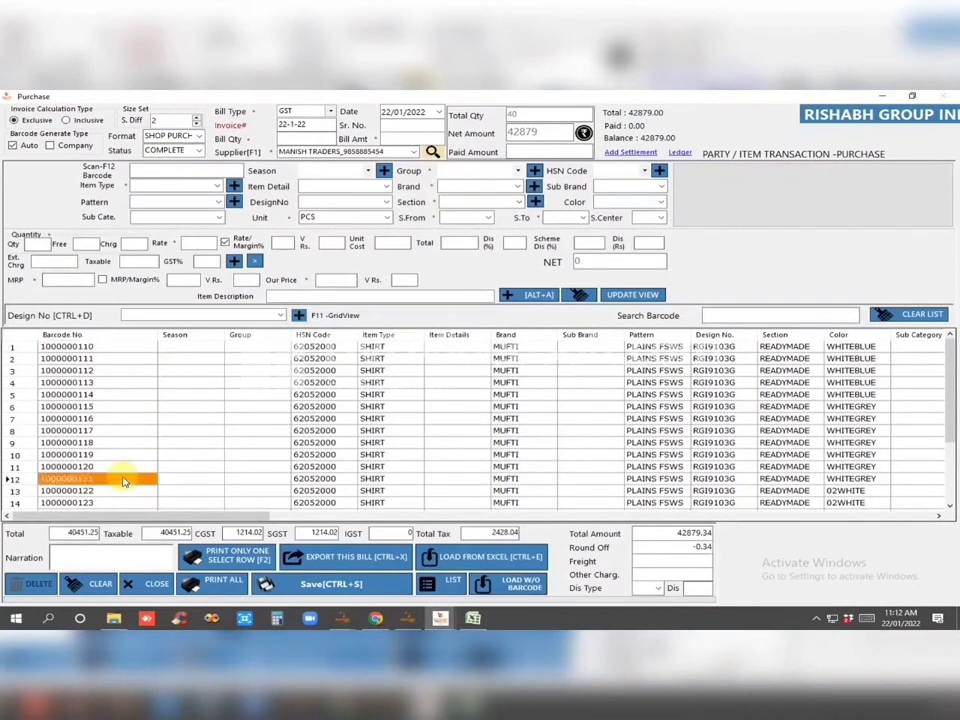
{"action": "scroll", "coordinate": [124, 481], "scroll_direction": "down", "scroll_amount": 3}
{"action": "scroll", "coordinate": [122, 481], "scroll_direction": "up", "scroll_amount": 3}
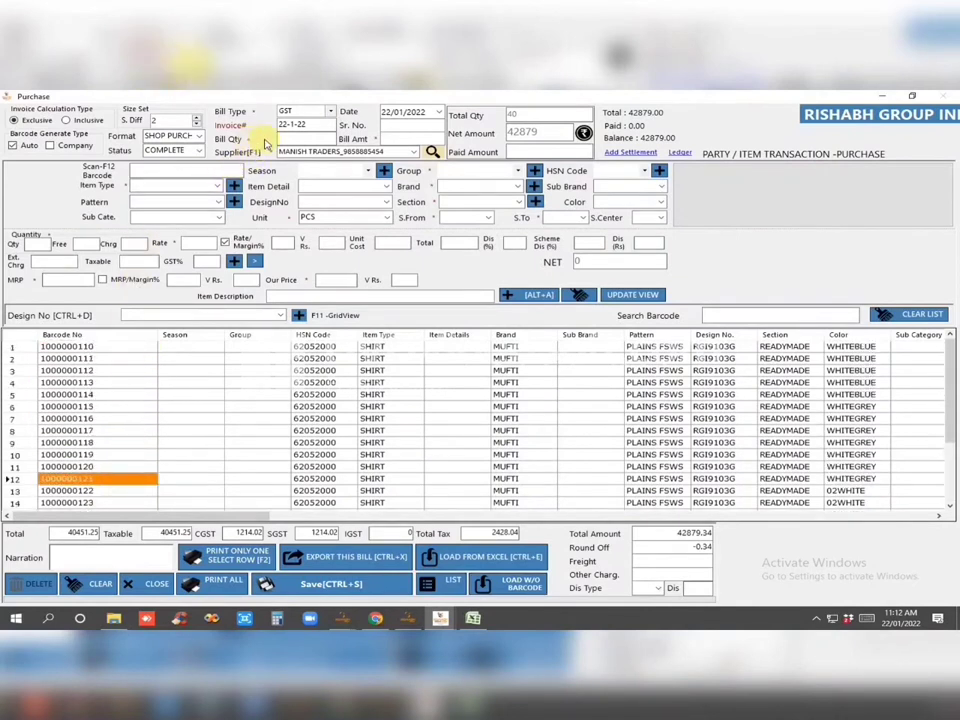
{"action": "left_click", "coordinate": [301, 140]}
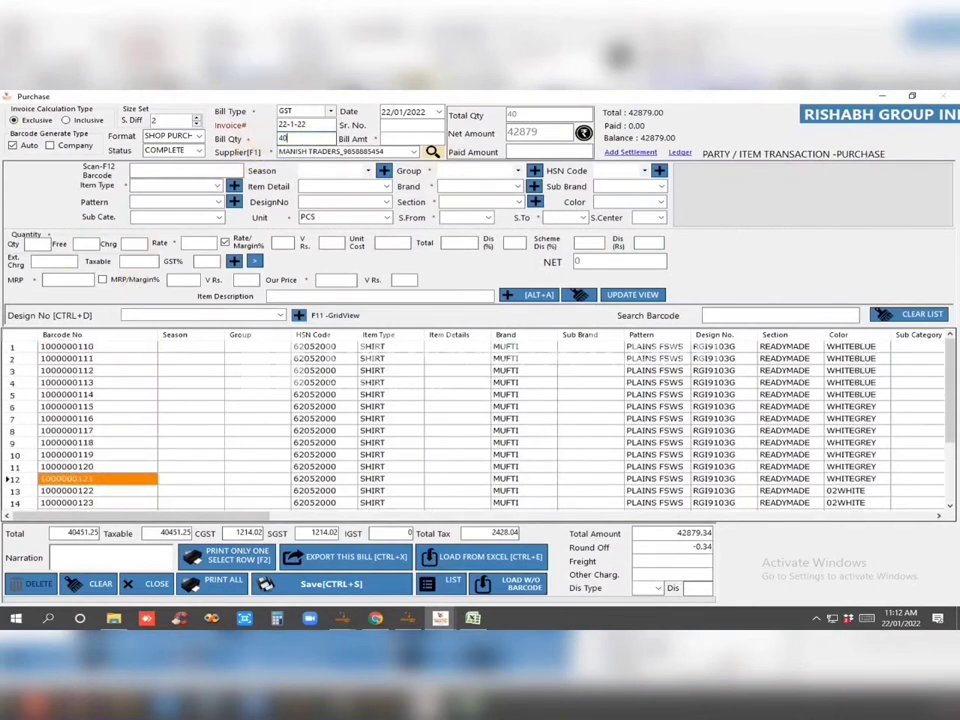
{"action": "left_click", "coordinate": [410, 136]}
{"action": "type", "text": "42879"}
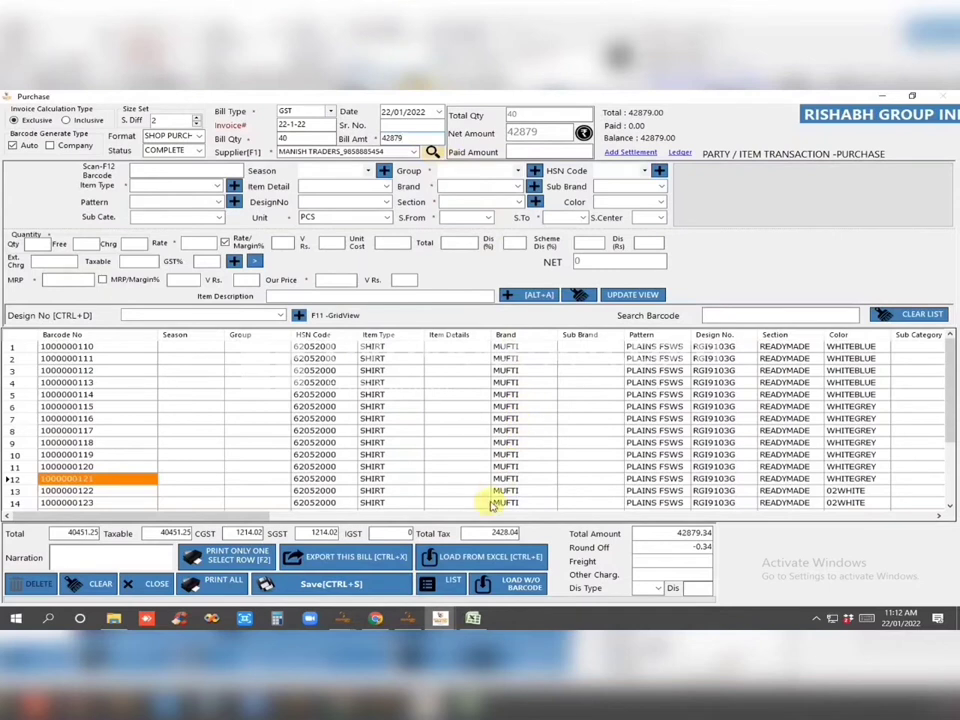
Save the bill, accept barcode printing, and send the barcodes to PRINT BARCODE
{"action": "left_click", "coordinate": [361, 581]}
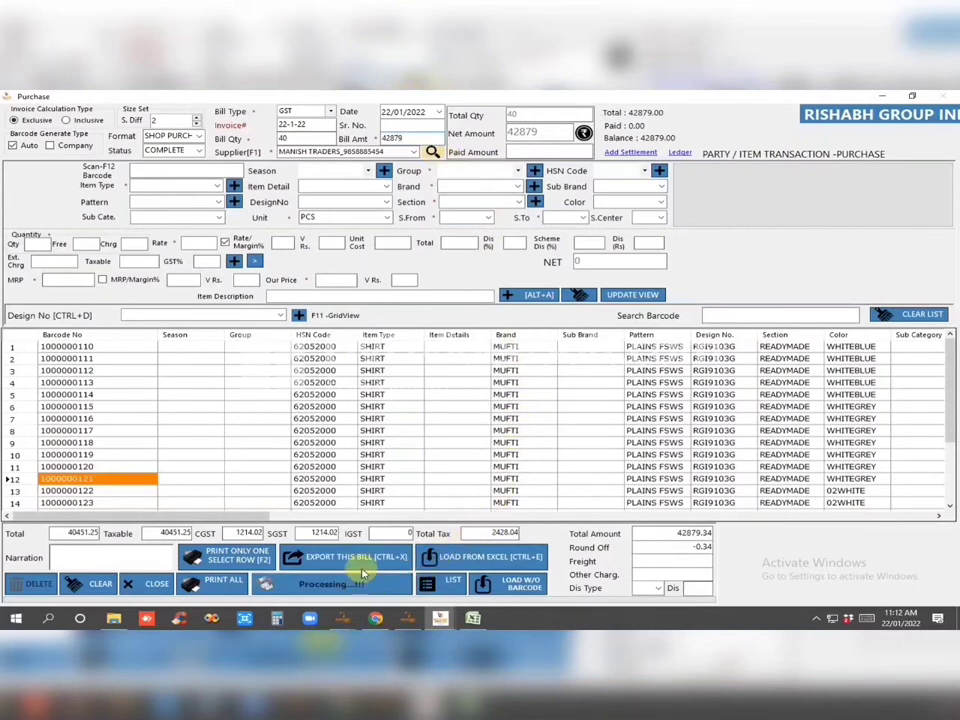
{"action": "left_click", "coordinate": [548, 390]}
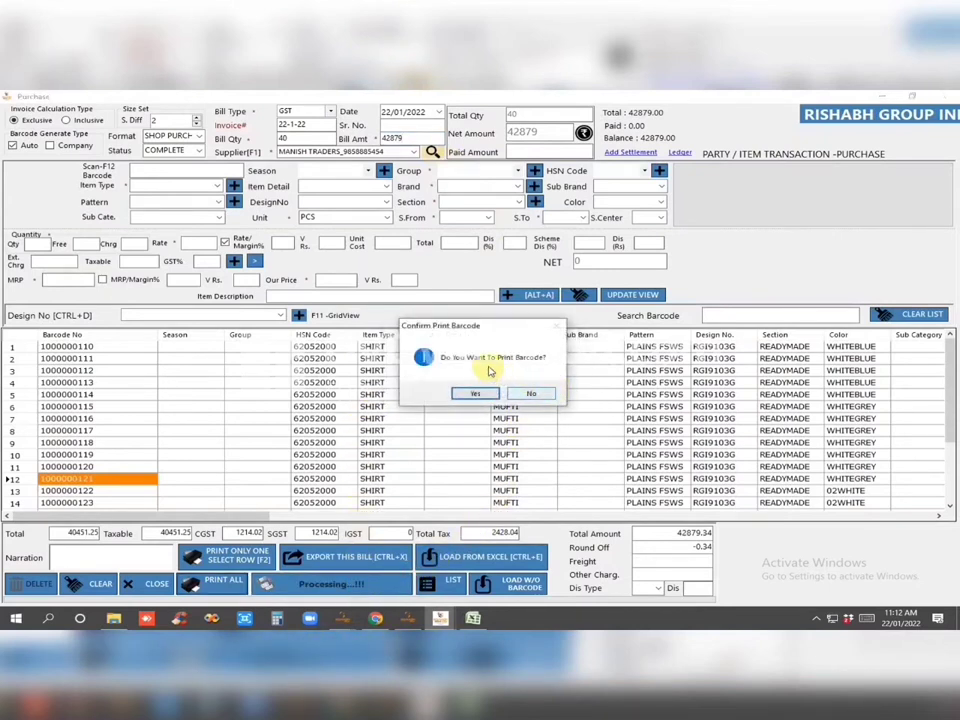
{"action": "left_click", "coordinate": [475, 393]}
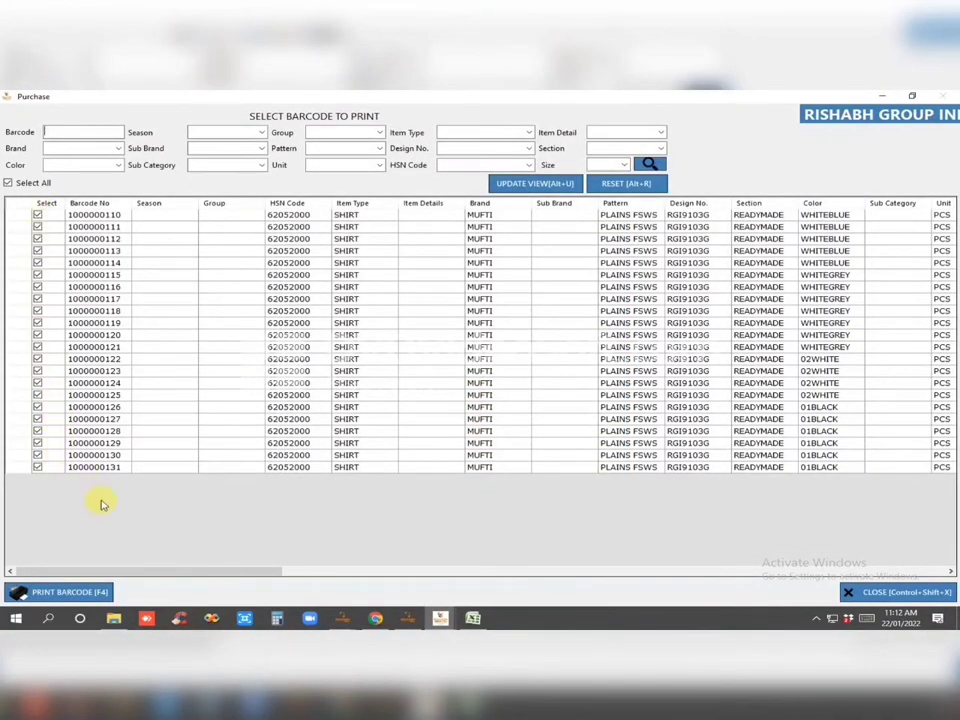
{"action": "left_click", "coordinate": [64, 591]}
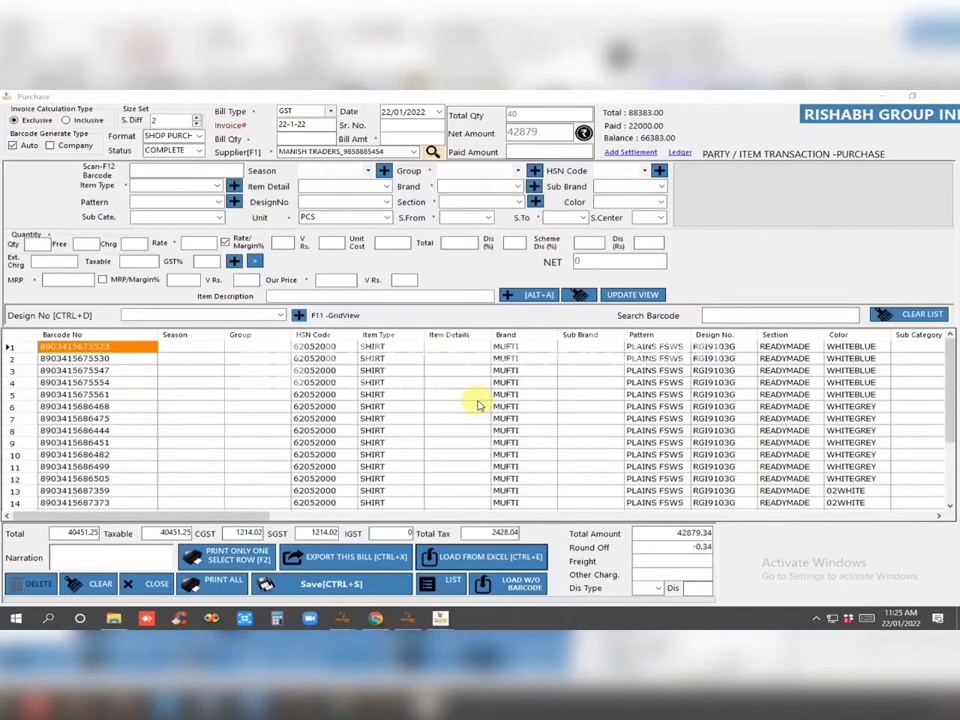
{"action": "left_click", "coordinate": [721, 317]}
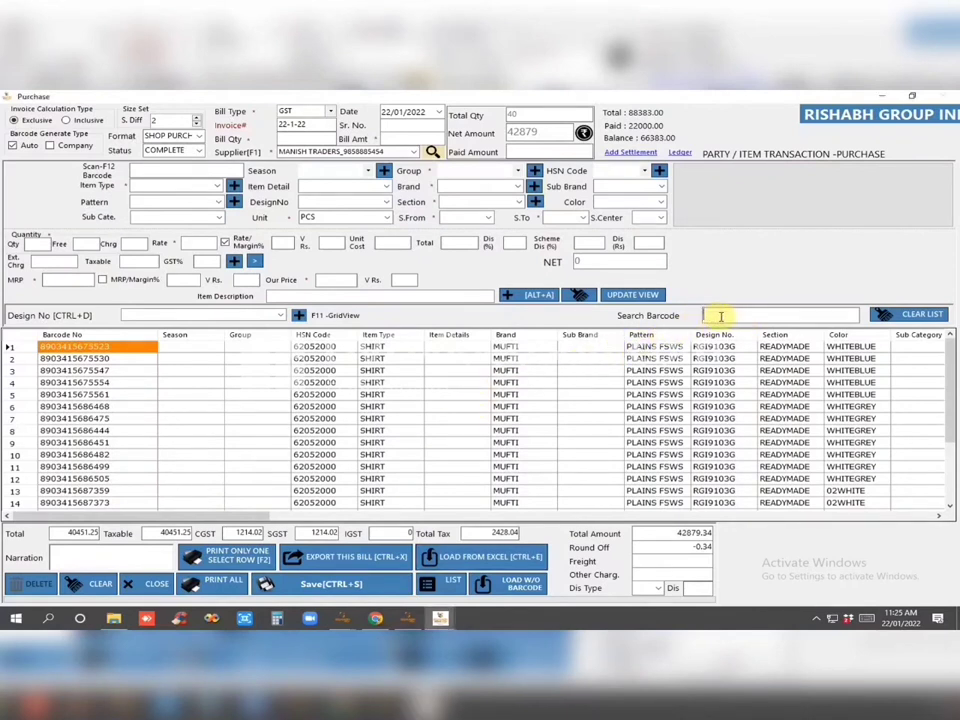
{"action": "key", "text": "Return"}
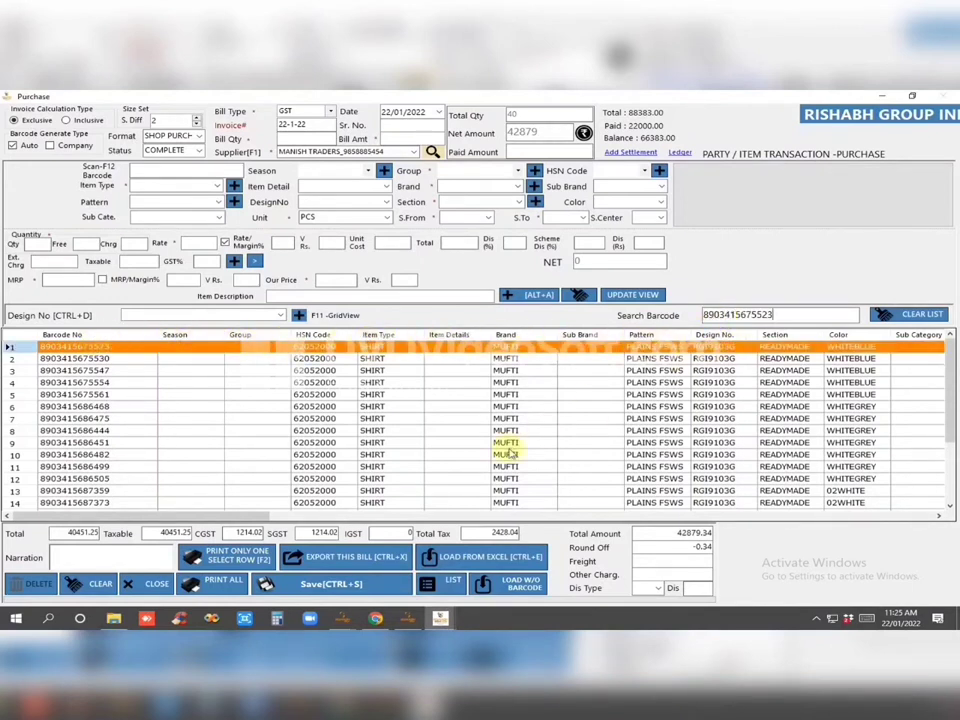
{"action": "left_click_drag", "start_coordinate": [243, 521], "coordinate": [424, 525]}
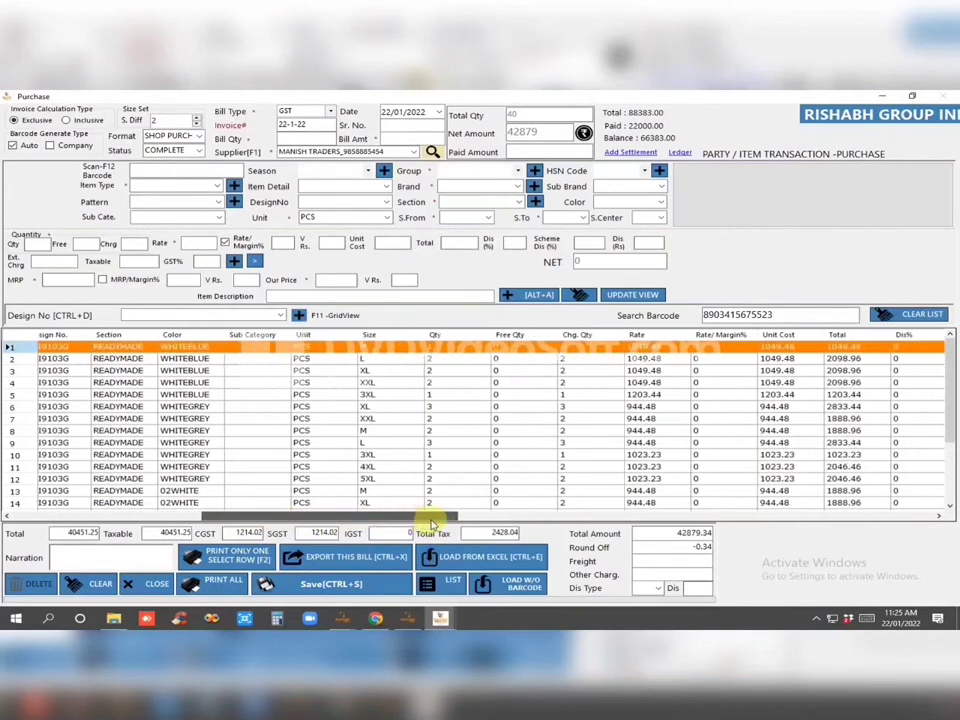
{"action": "left_click", "coordinate": [458, 349]}
{"action": "left_click", "coordinate": [458, 347]}
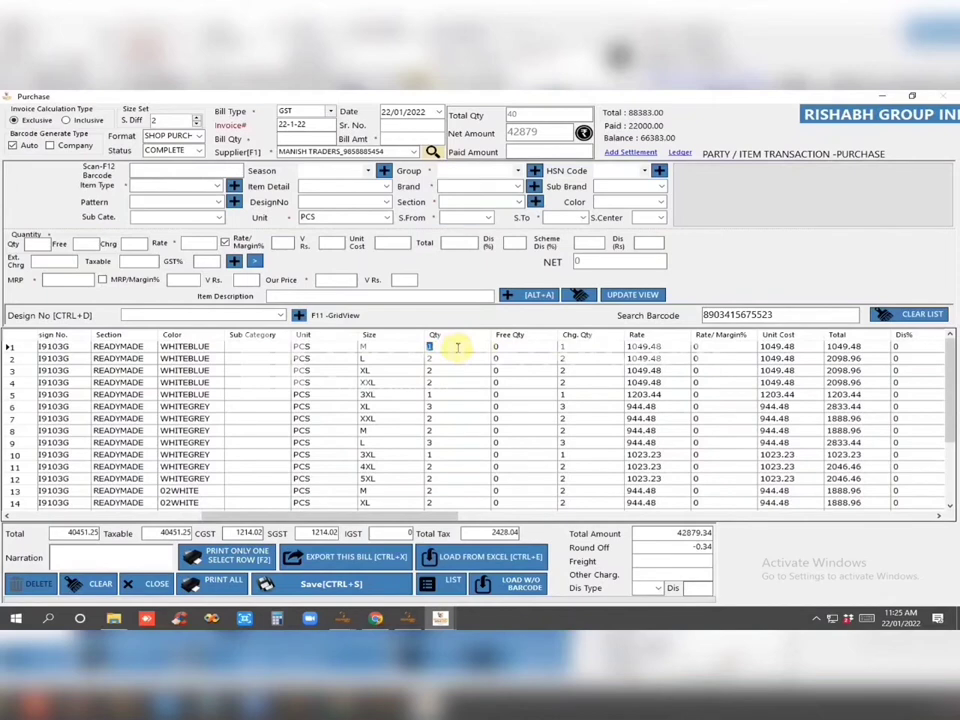
{"action": "type", "text": "2"}
{"action": "key", "text": "Return"}
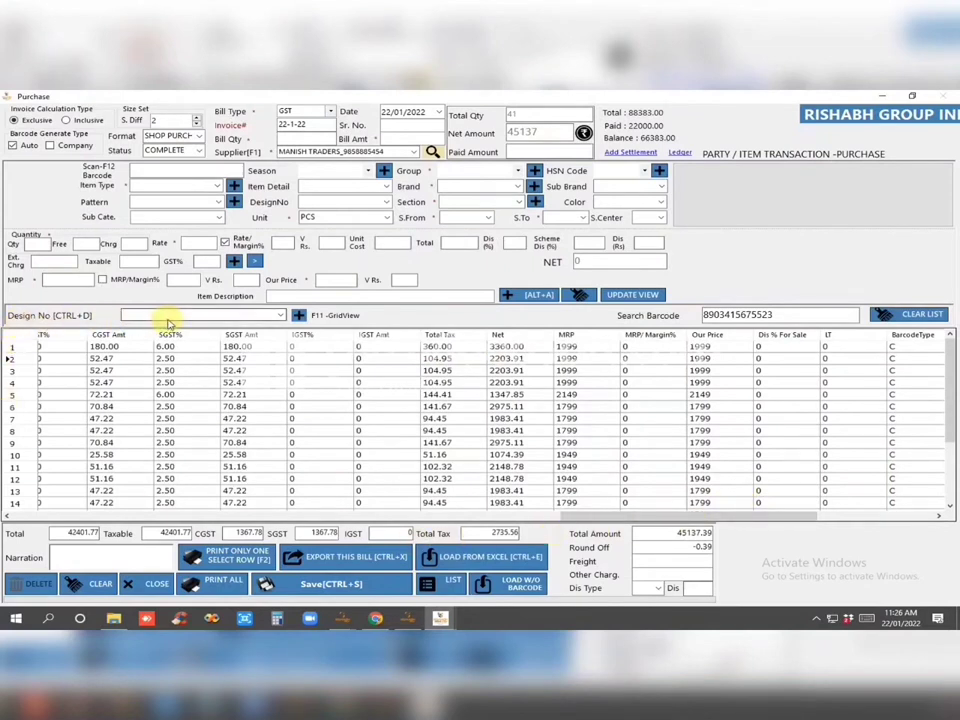
{"action": "left_click", "coordinate": [281, 316]}
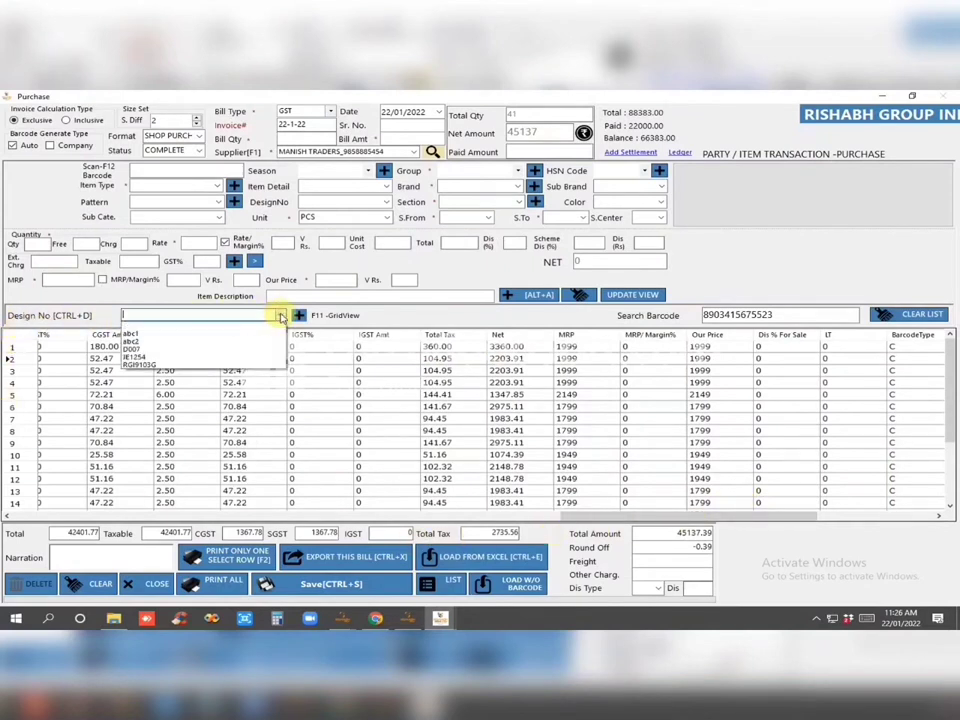
{"action": "left_click", "coordinate": [155, 362]}
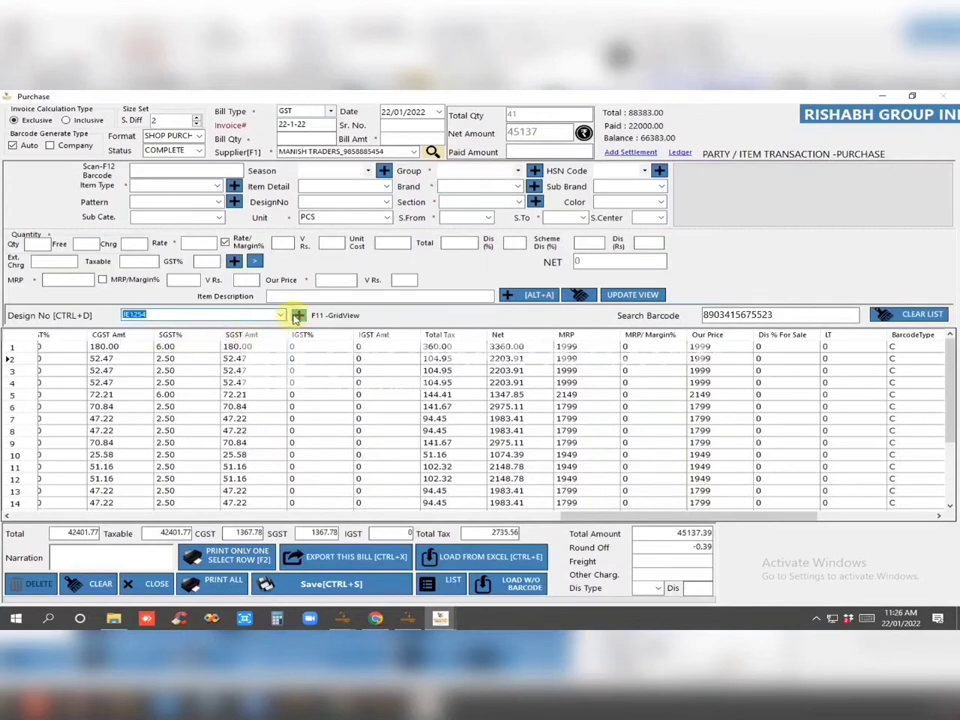
{"action": "left_click", "coordinate": [298, 315]}
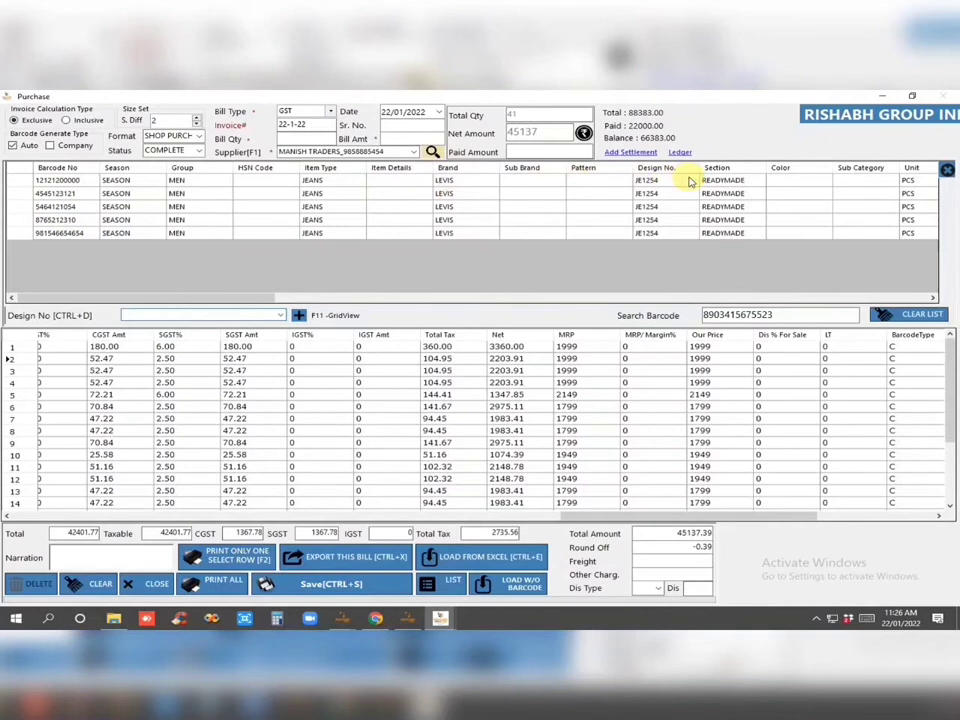
{"action": "left_click", "coordinate": [52, 234]}
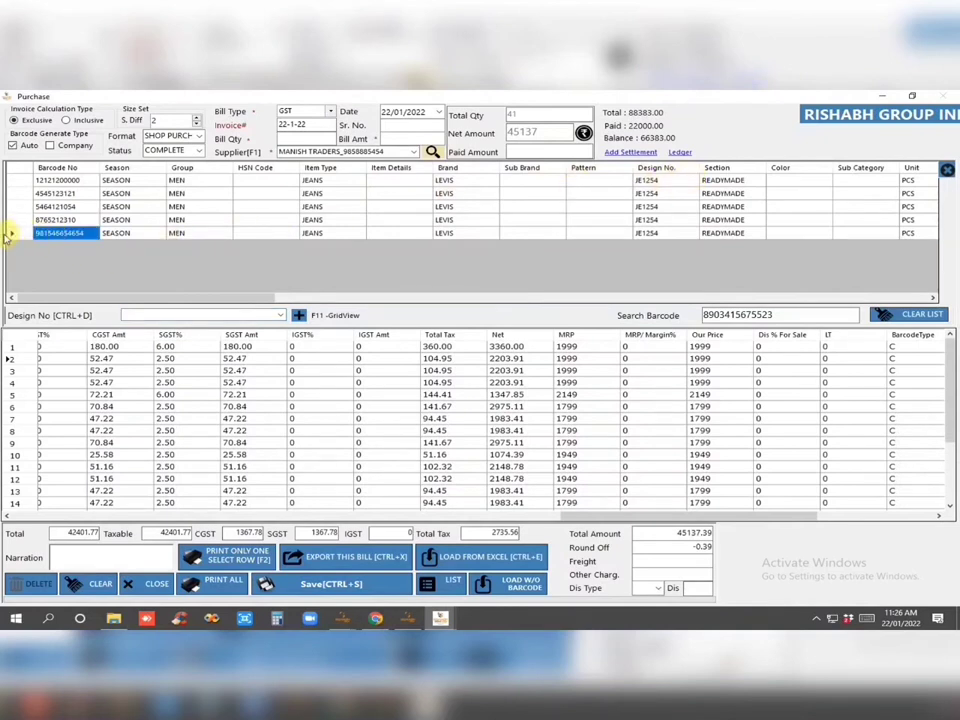
{"action": "double_click", "coordinate": [8, 234]}
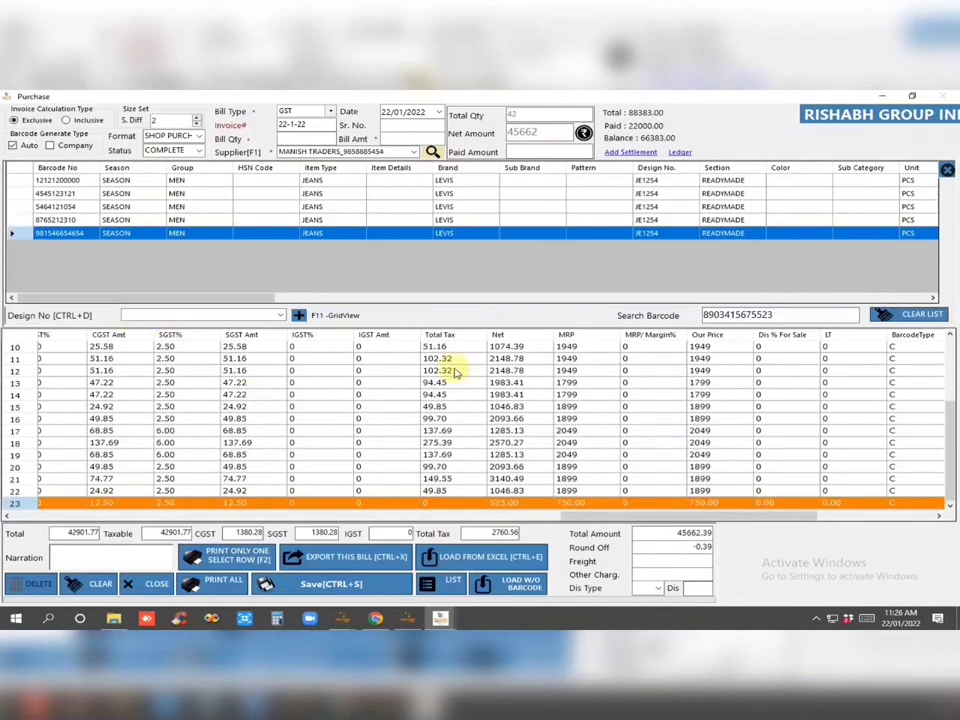
Clear the previous barcode from the Search Barcode box
{"action": "left_click_drag", "start_coordinate": [786, 311], "coordinate": [703, 315]}
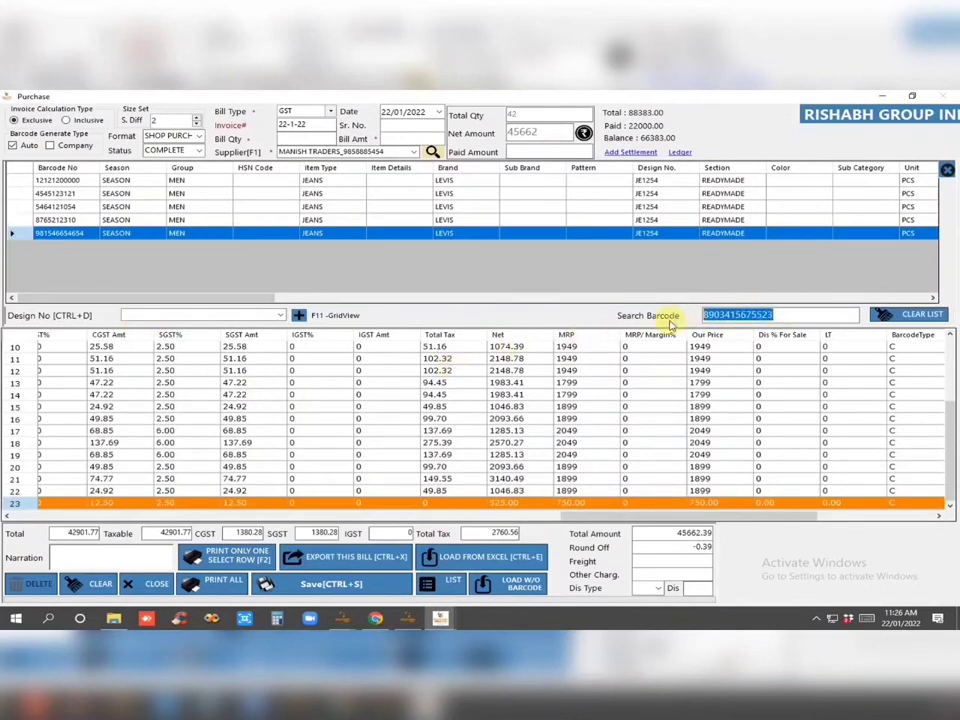
{"action": "key", "text": "BackSpace"}
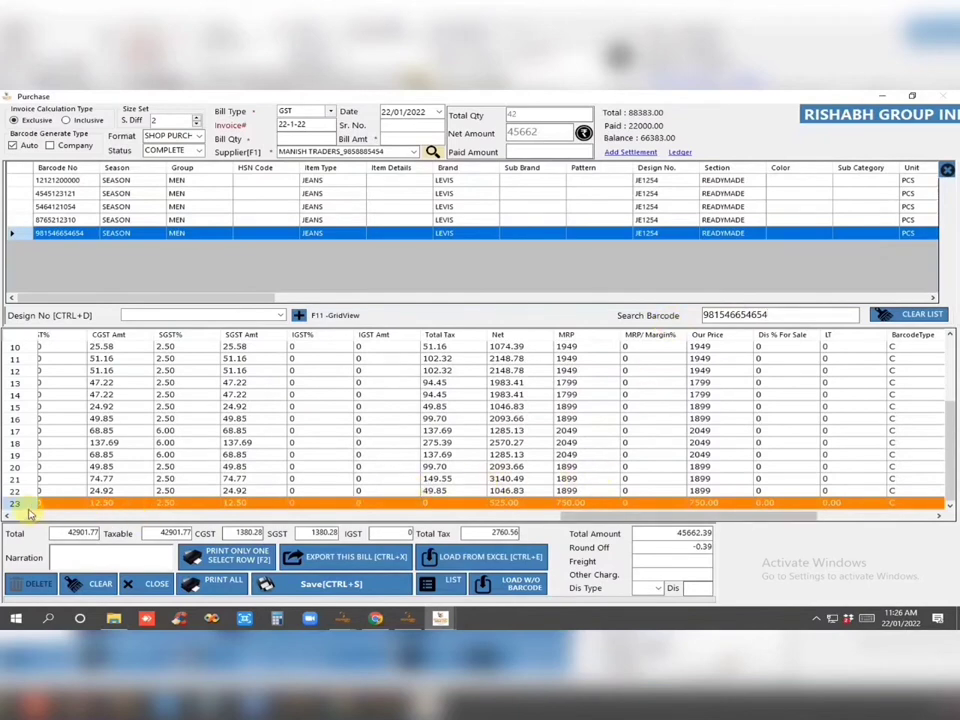
{"action": "left_click_drag", "start_coordinate": [675, 520], "coordinate": [30, 522]}
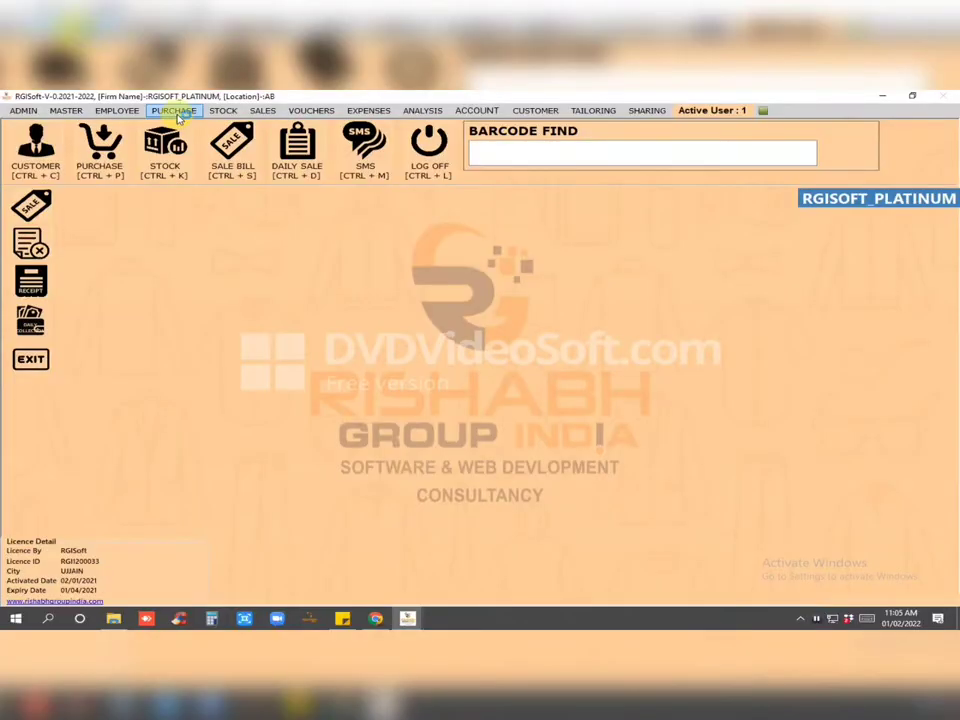
{"action": "left_click", "coordinate": [176, 111]}
{"action": "mouse_move", "coordinate": [214, 180]}
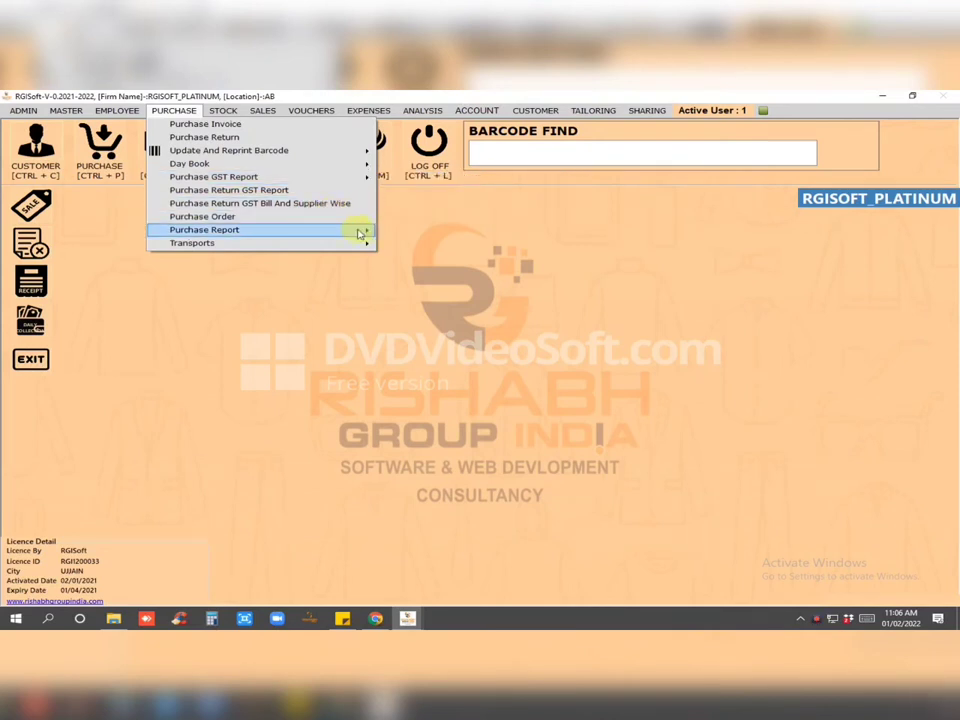
{"action": "mouse_move", "coordinate": [359, 233]}
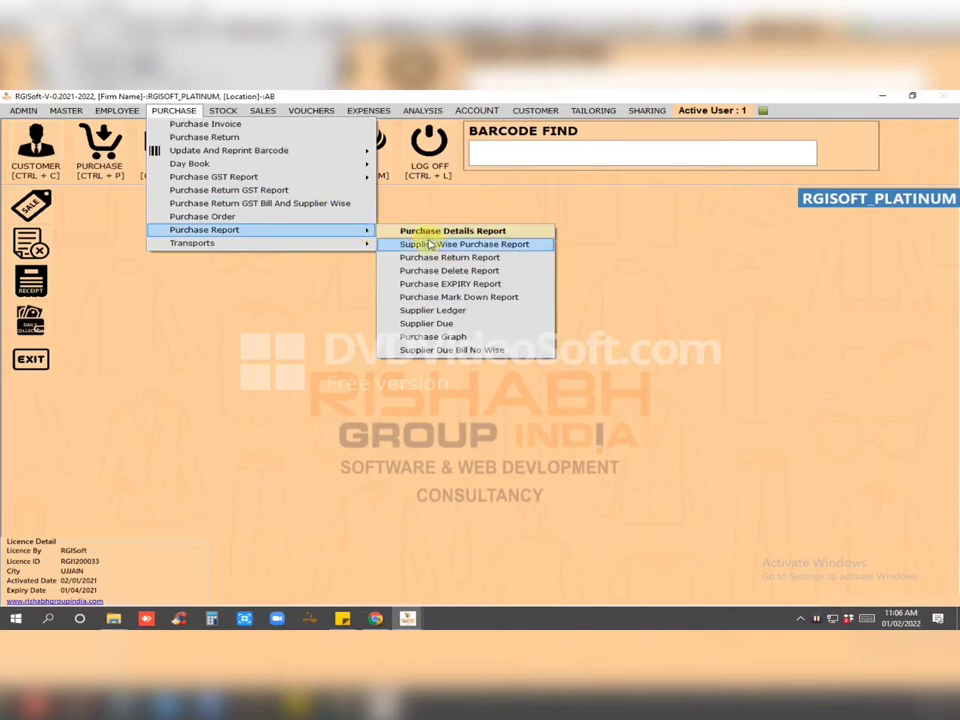
{"action": "left_click", "coordinate": [800, 618]}
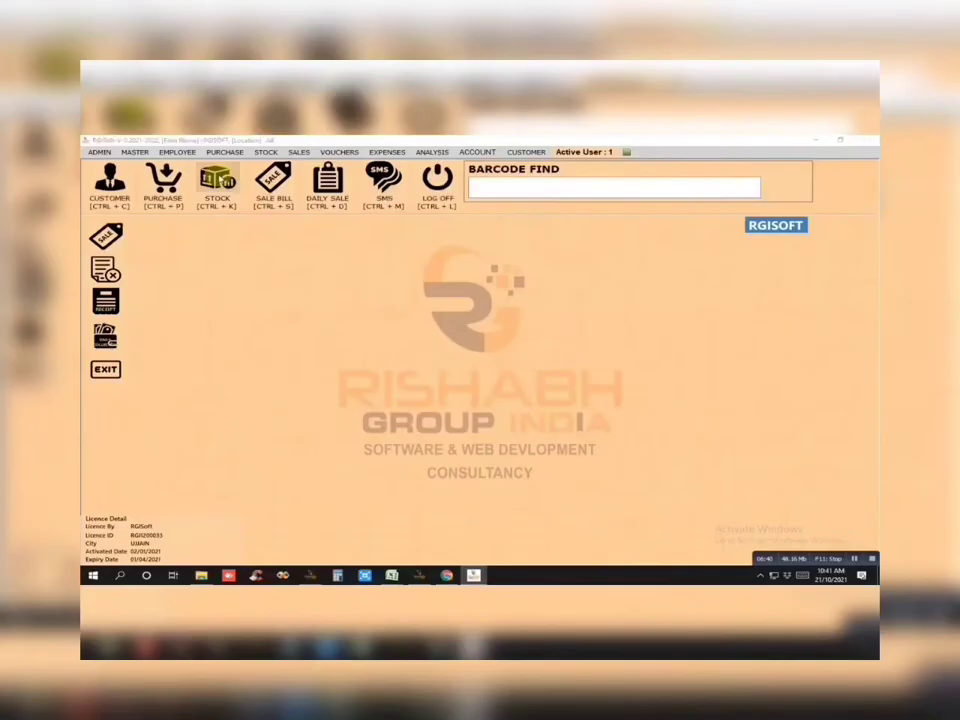
In the stock view, list full, negative, available and zero stock in turn
{"action": "left_click", "coordinate": [155, 150]}
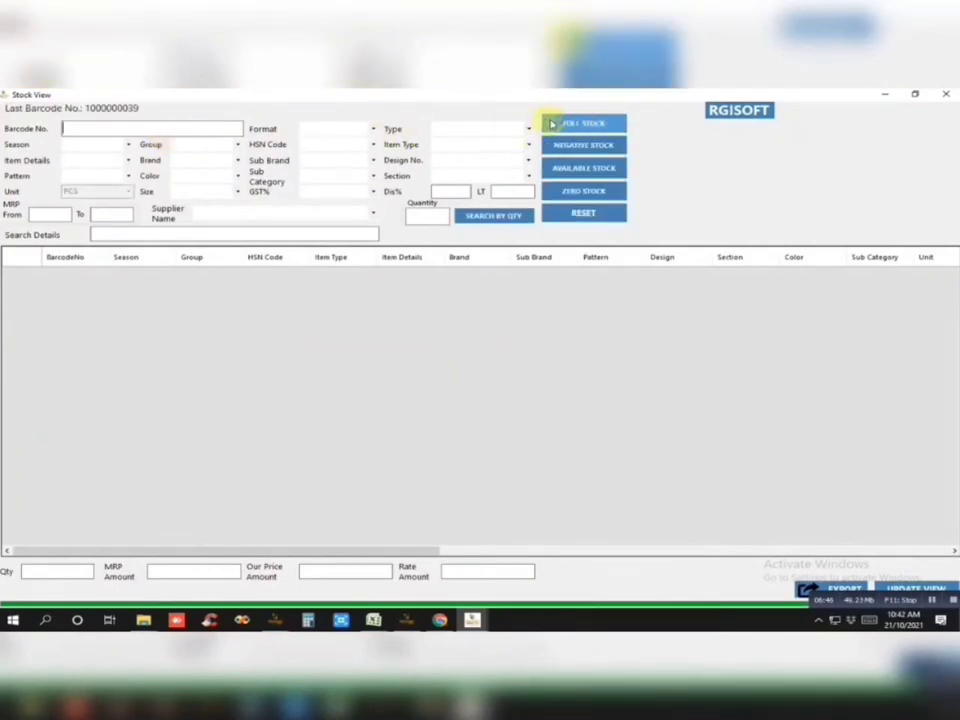
{"action": "left_click", "coordinate": [566, 123]}
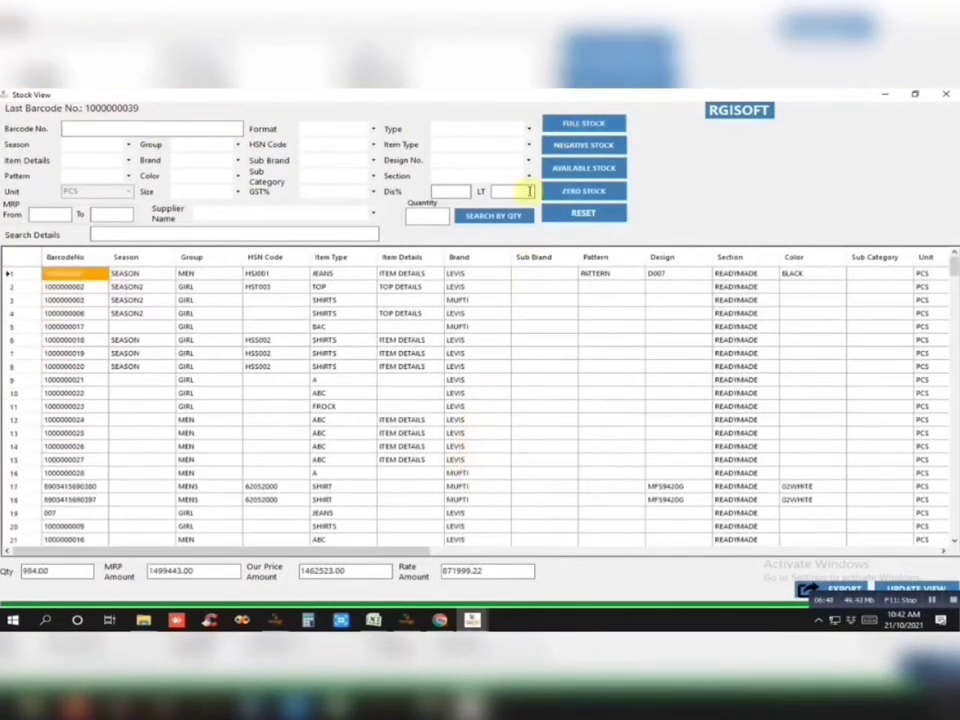
{"action": "left_click", "coordinate": [598, 146]}
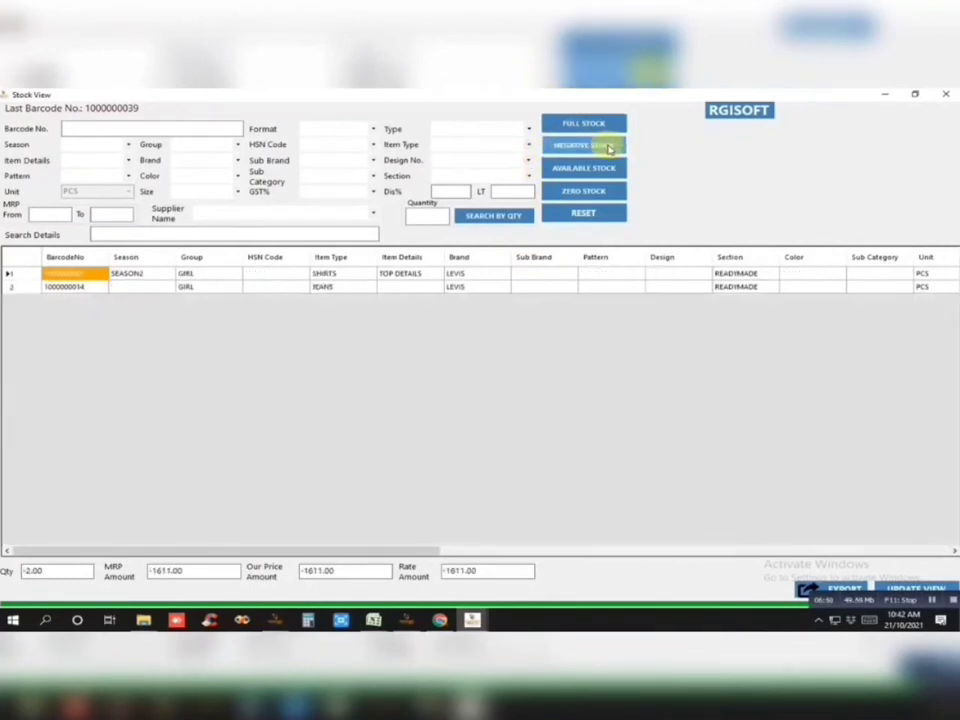
{"action": "left_click", "coordinate": [574, 170]}
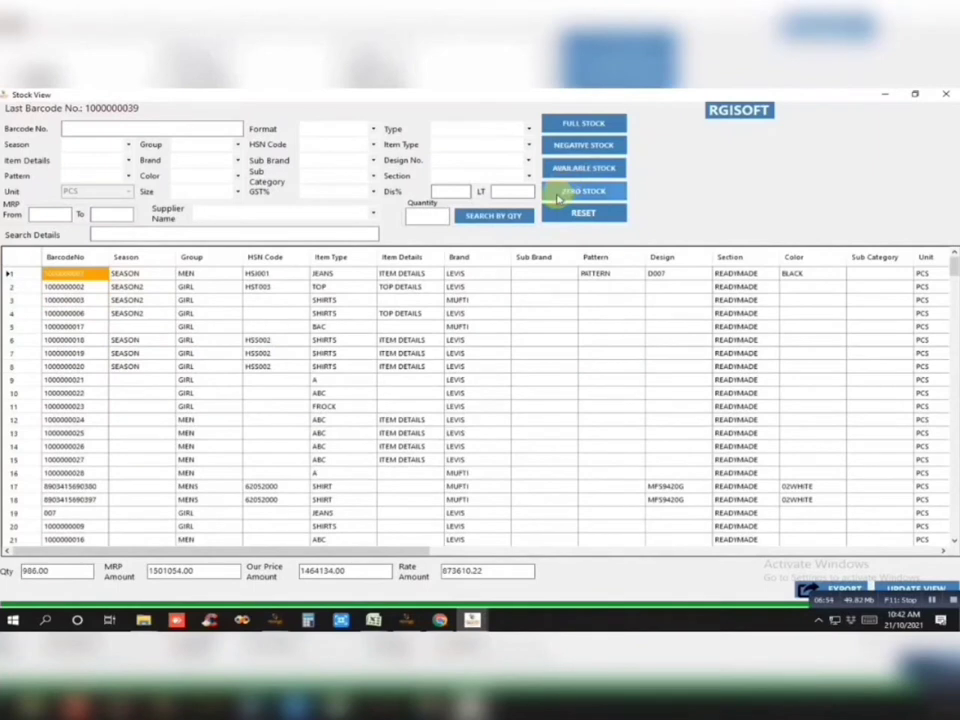
{"action": "left_click", "coordinate": [584, 196]}
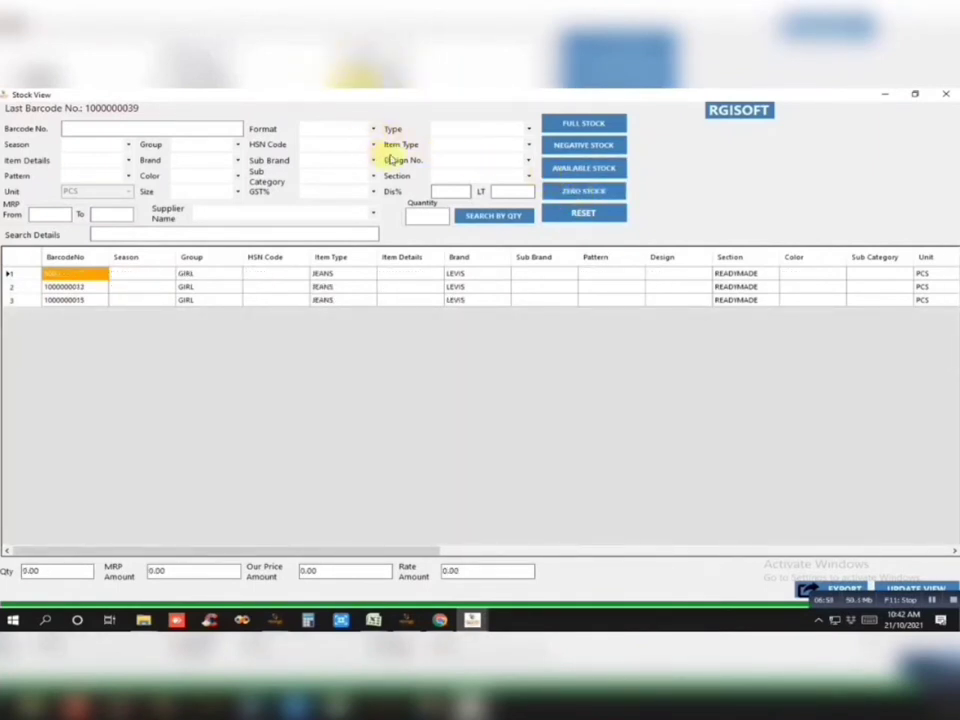
Filter Item Type to JEANS and list its available stock
{"action": "left_click", "coordinate": [467, 146]}
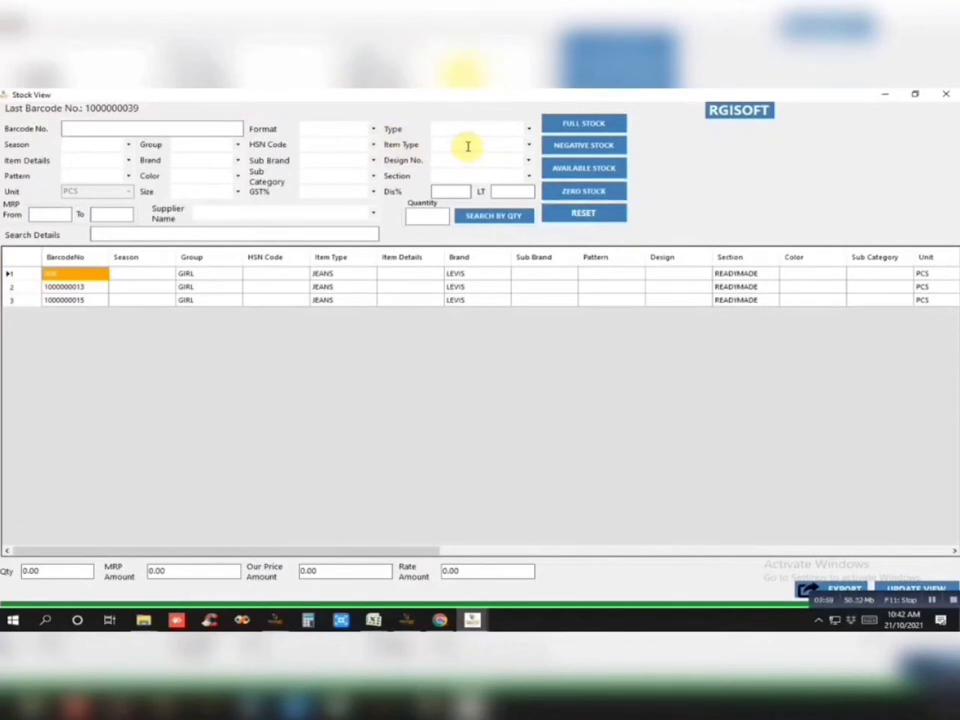
{"action": "type", "text": "JEANS"}
{"action": "key", "text": "Tab"}
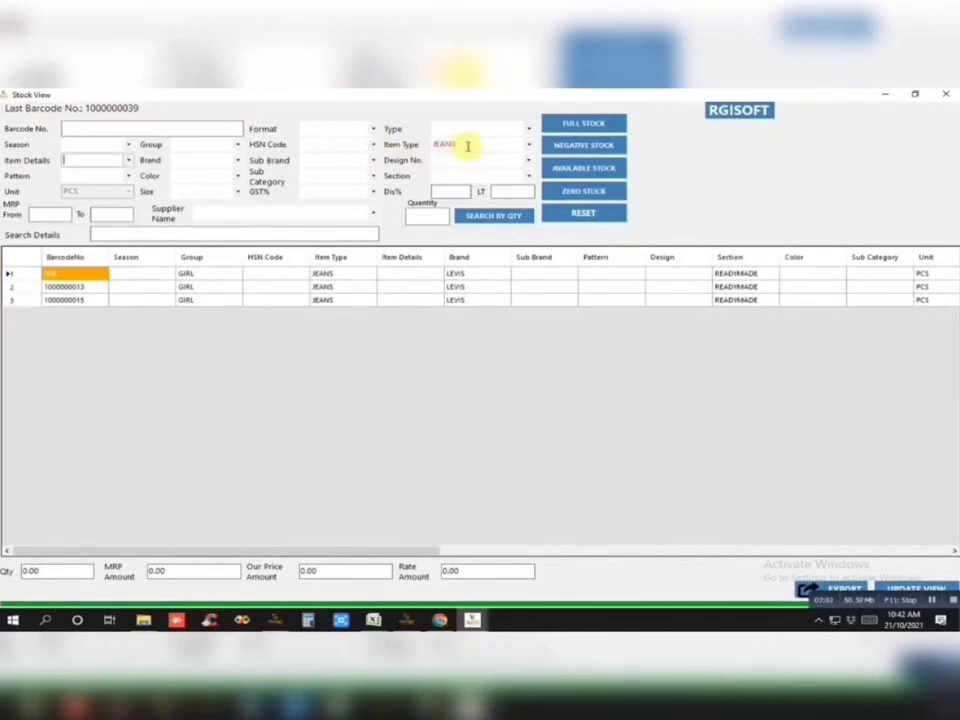
{"action": "left_click", "coordinate": [563, 170]}
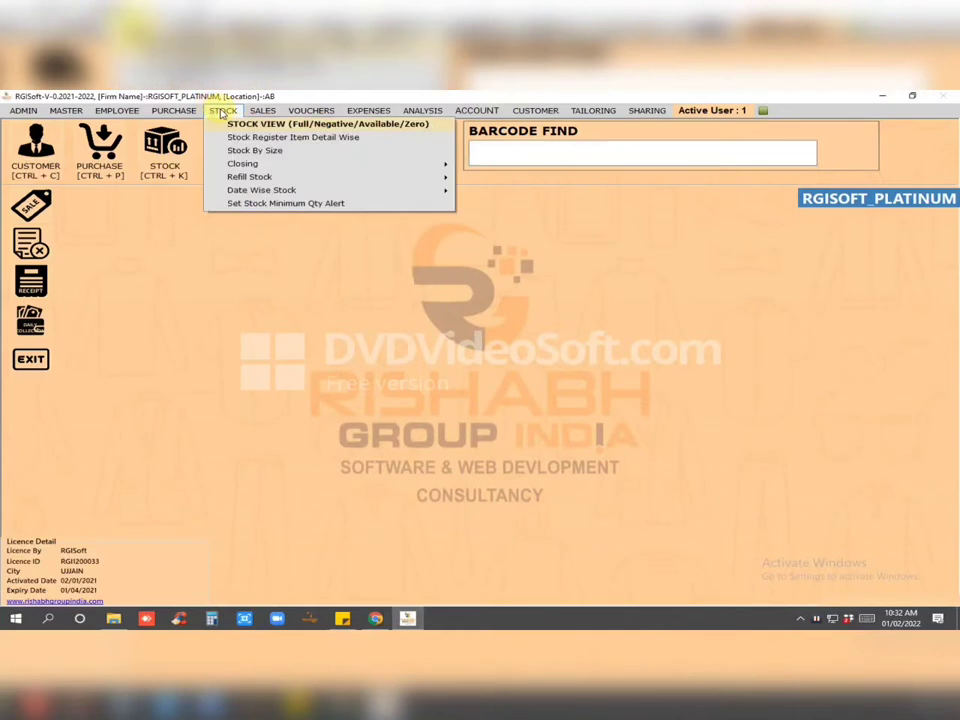
{"action": "mouse_move", "coordinate": [250, 166]}
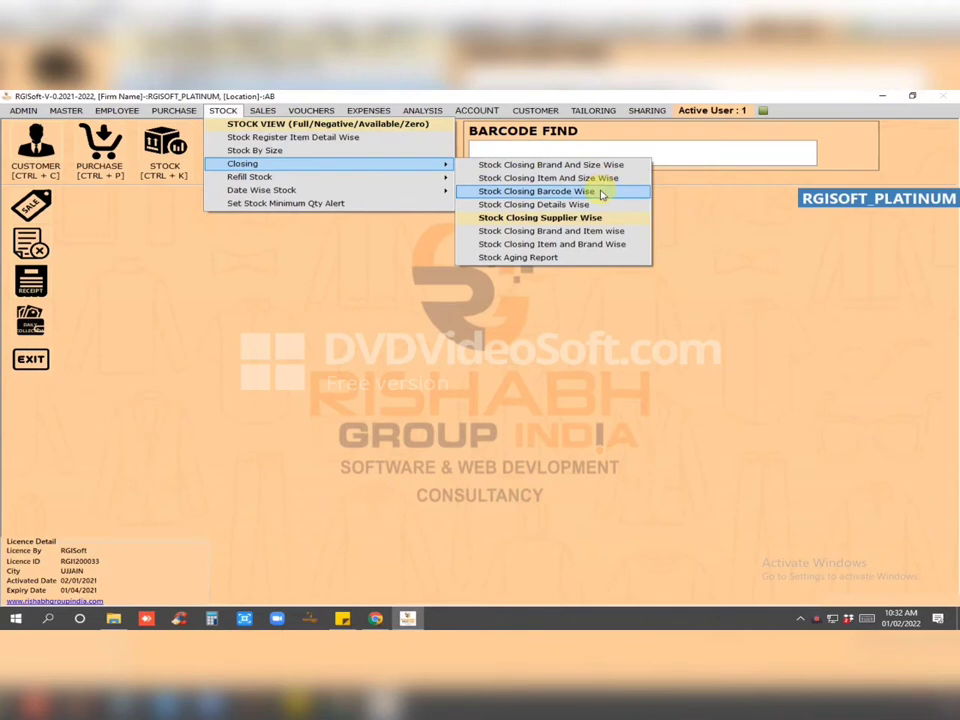
Review the Stock Minimum Qty Alert setting, confirming quantity 5, and close it
{"action": "mouse_move", "coordinate": [441, 180]}
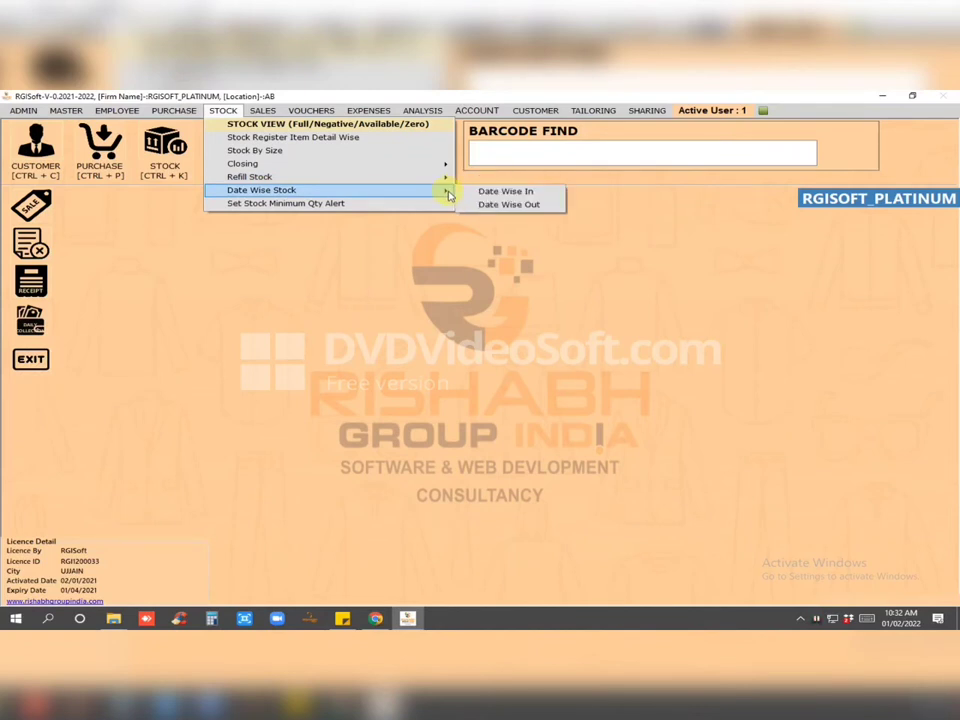
{"action": "left_click", "coordinate": [251, 204]}
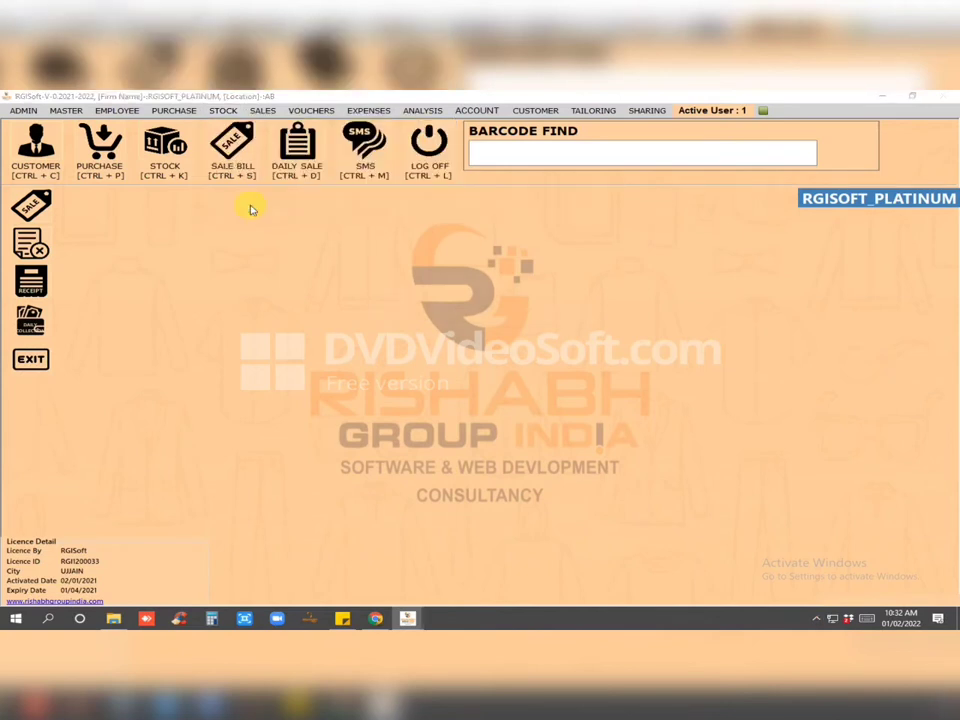
{"action": "left_click", "coordinate": [365, 389]}
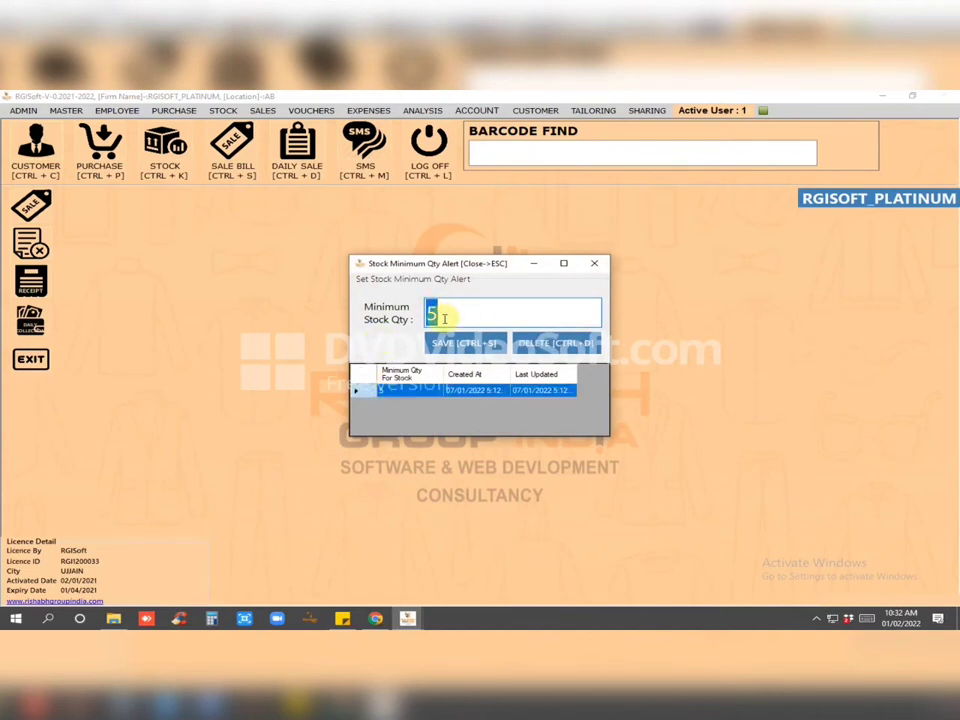
{"action": "left_click", "coordinate": [594, 268]}
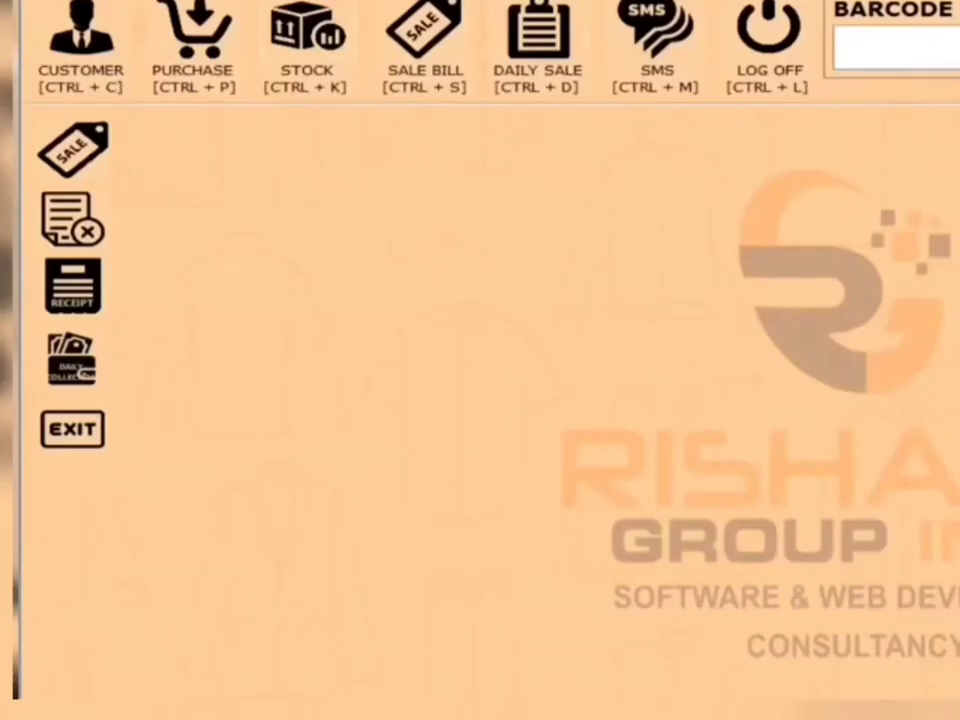
Start a new sale bill with the customer's saved contact number and salesman 001
{"action": "left_click", "coordinate": [455, 15]}
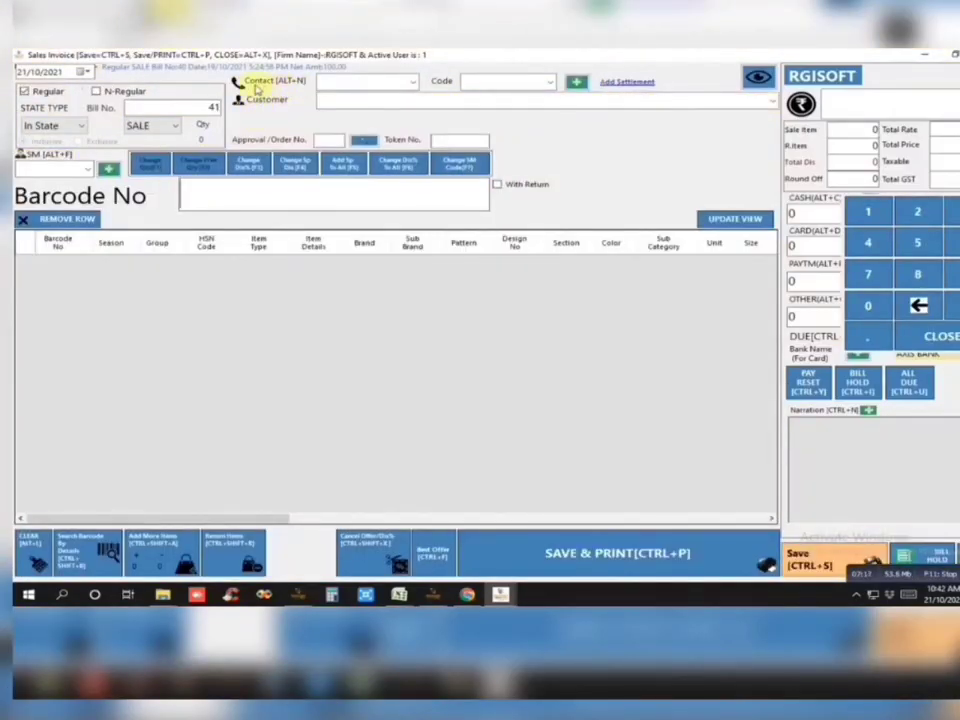
{"action": "left_click", "coordinate": [410, 83]}
{"action": "left_click", "coordinate": [362, 160]}
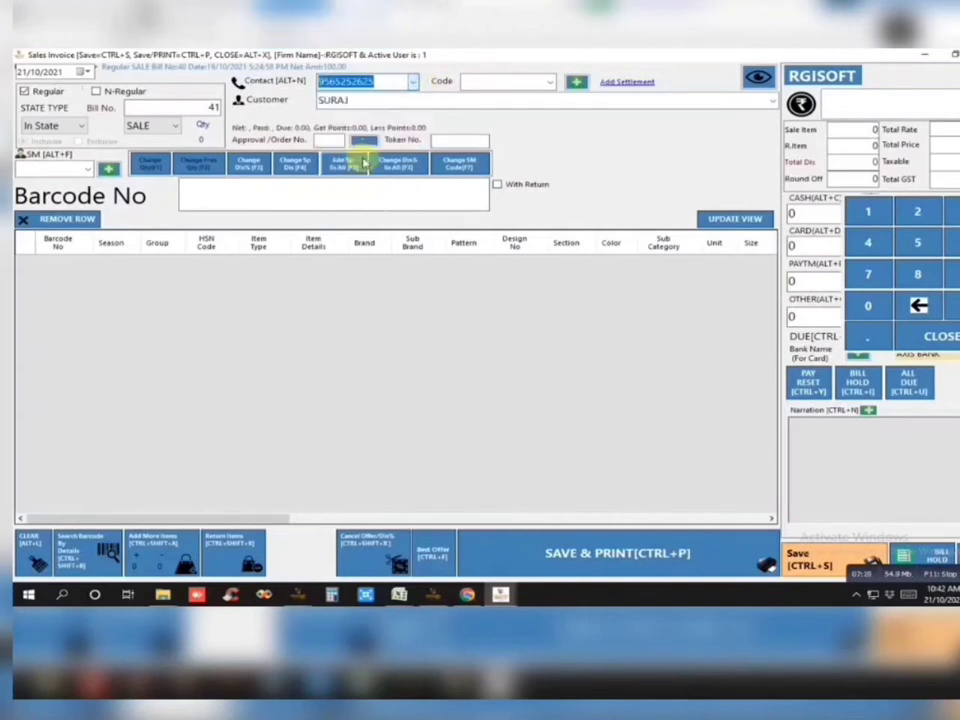
{"action": "key", "text": "Return"}
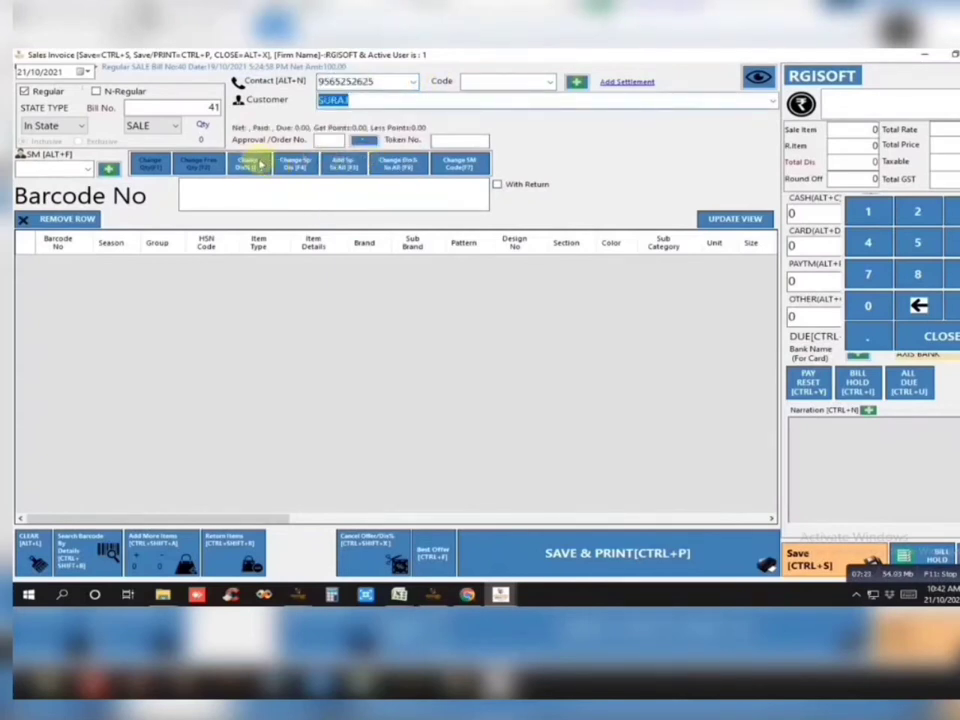
{"action": "left_click", "coordinate": [86, 170]}
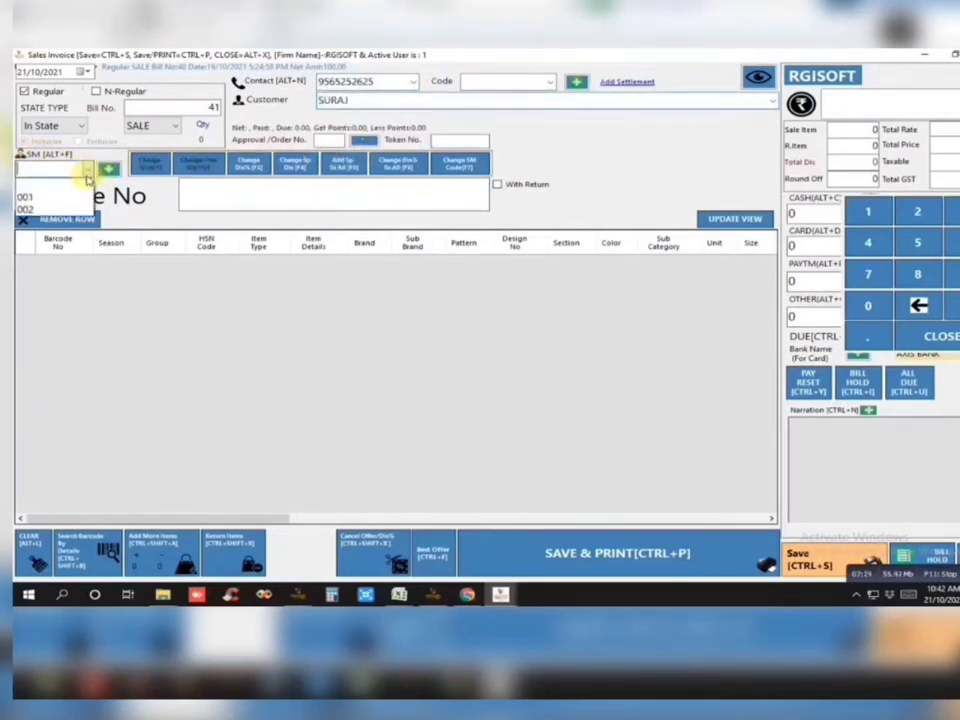
{"action": "left_click", "coordinate": [45, 198]}
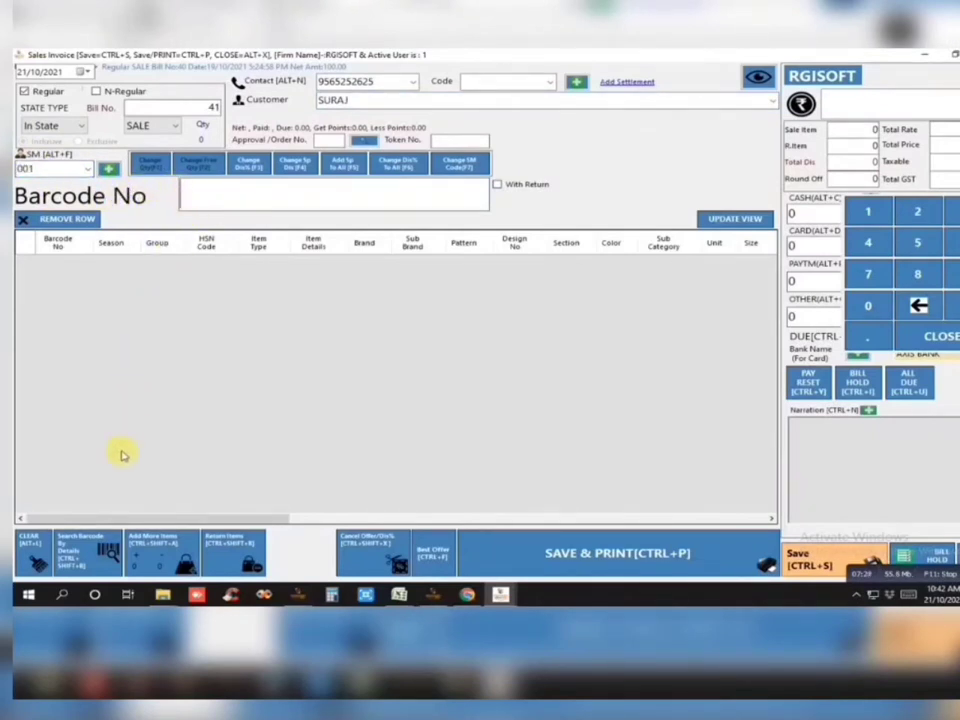
{"action": "left_click", "coordinate": [85, 548]}
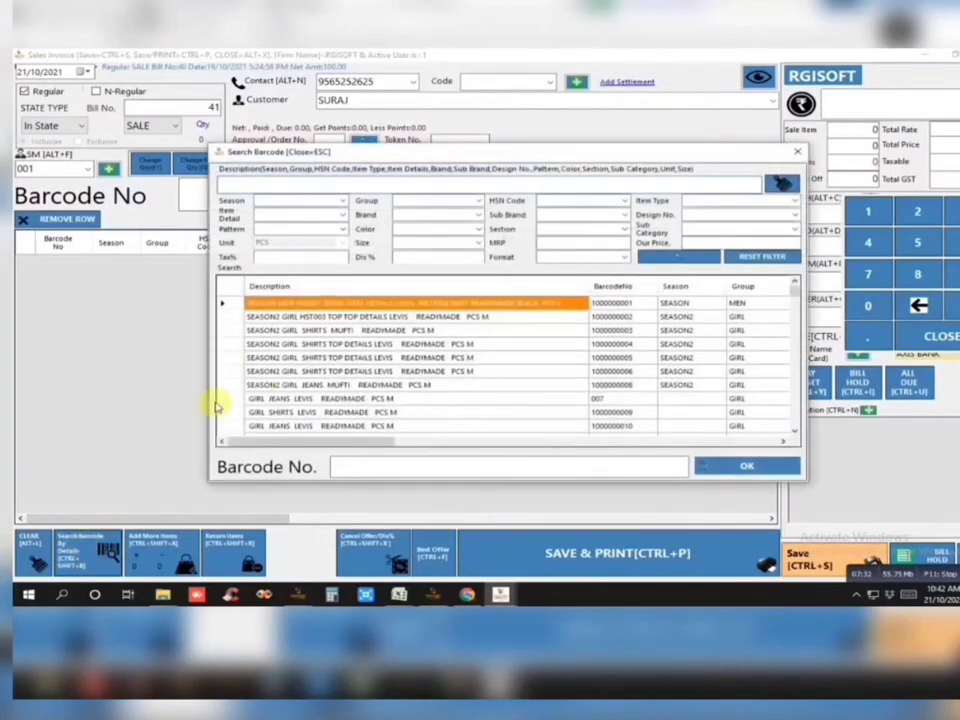
{"action": "double_click", "coordinate": [548, 332]}
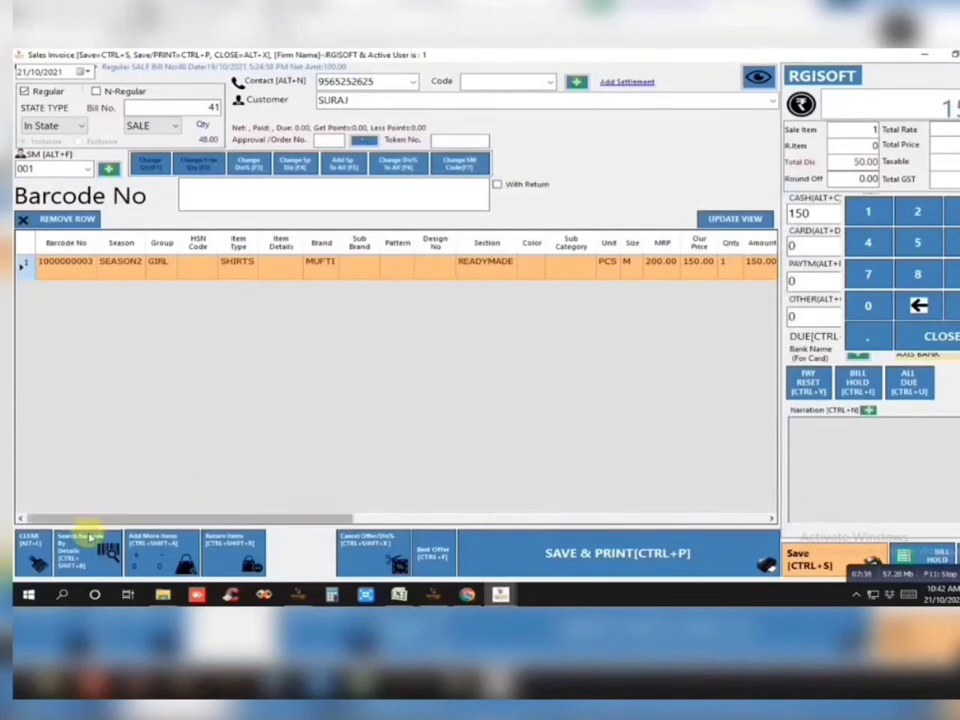
{"action": "left_click", "coordinate": [562, 553]}
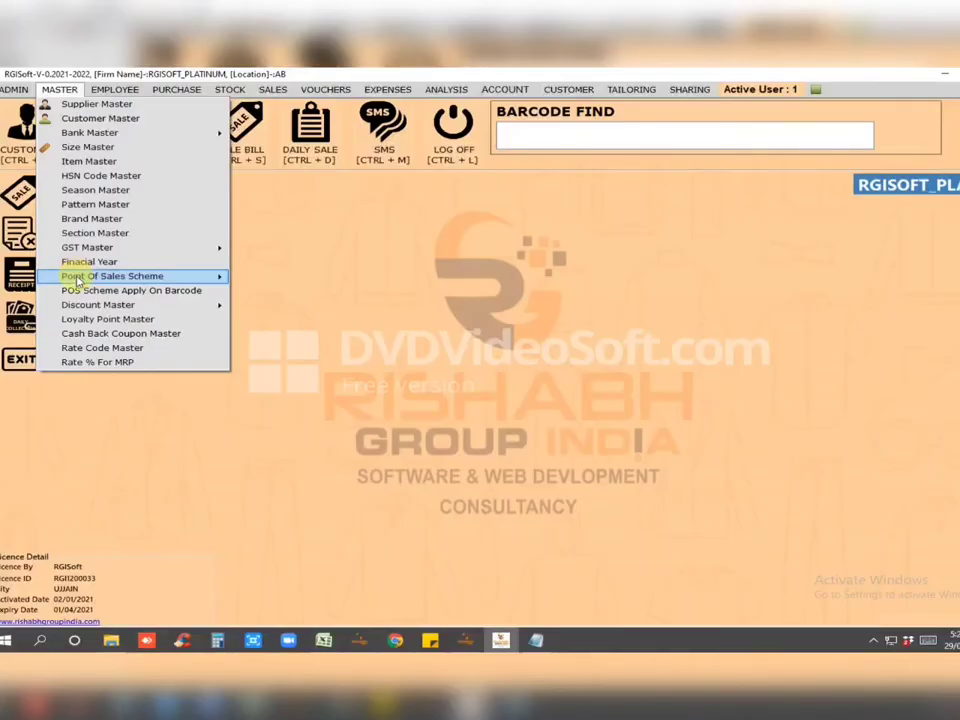
{"action": "mouse_move", "coordinate": [120, 280]}
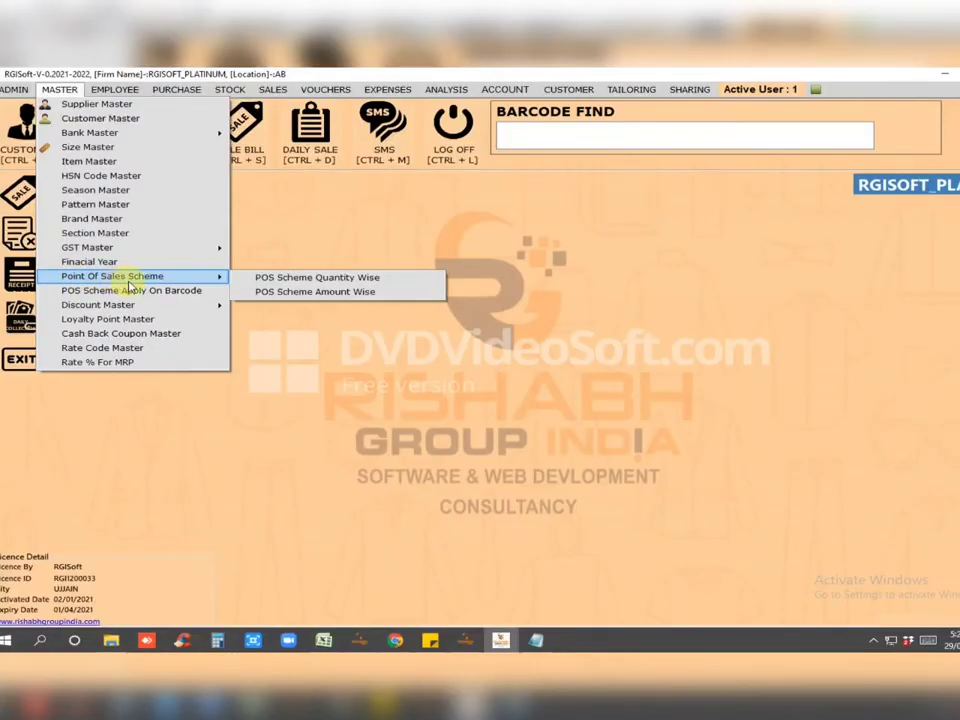
Create quantity scheme OFFER 2022 of nature Free Qty: buy 2 chargeable items, get 1 free
{"action": "left_click", "coordinate": [340, 283]}
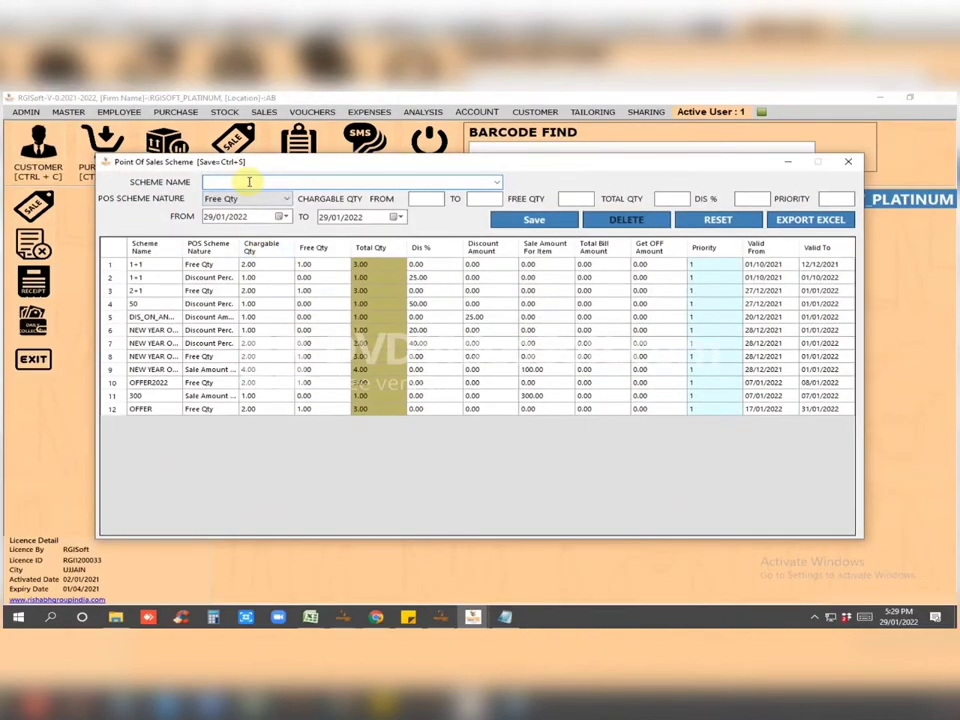
{"action": "type", "text": "OFFER 2022"}
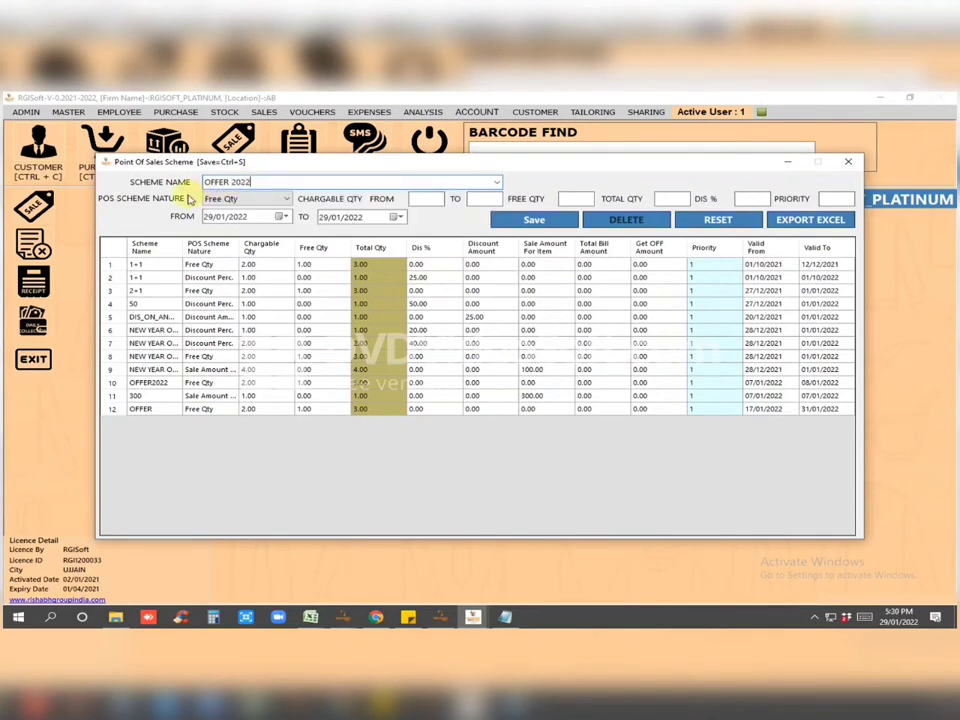
{"action": "left_click", "coordinate": [222, 199]}
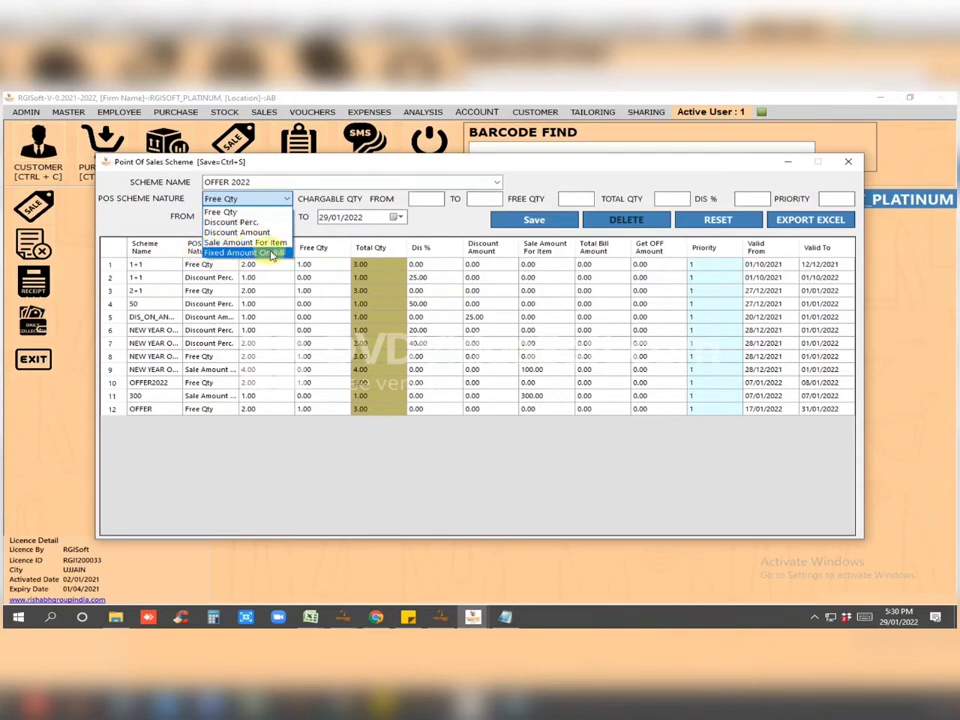
{"action": "left_click", "coordinate": [426, 199]}
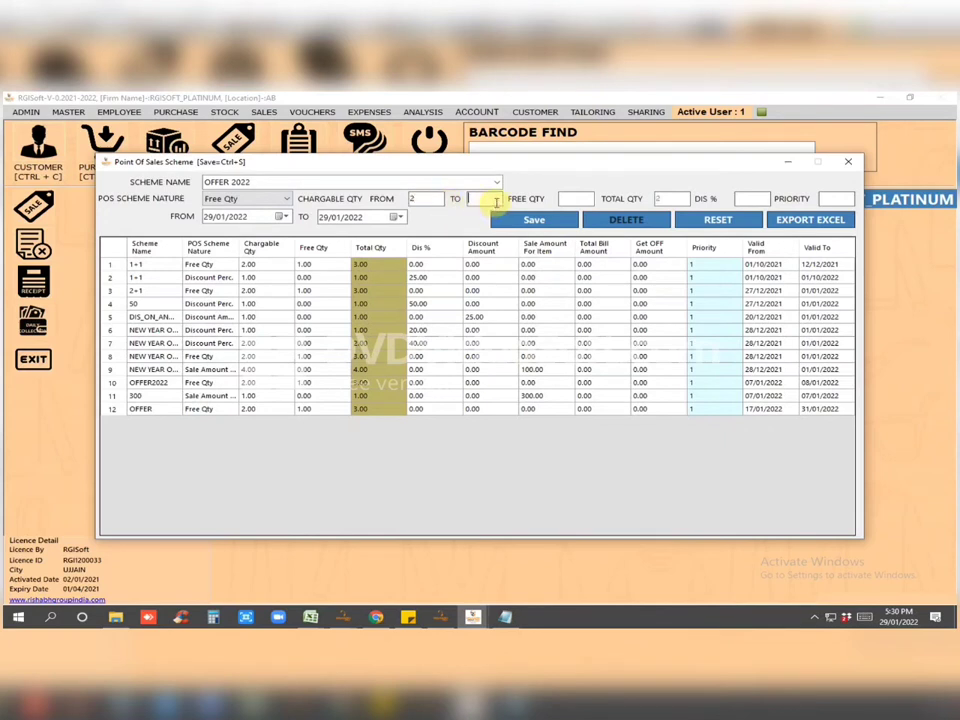
{"action": "type", "text": "2"}
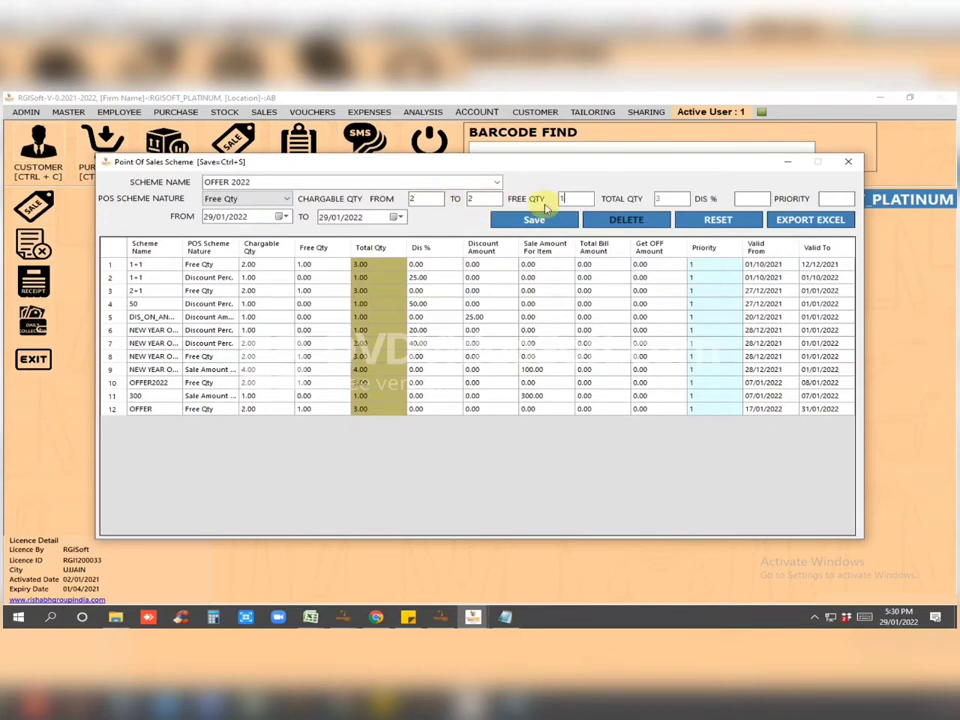
{"action": "left_click", "coordinate": [748, 200]}
{"action": "key", "text": "Escape"}
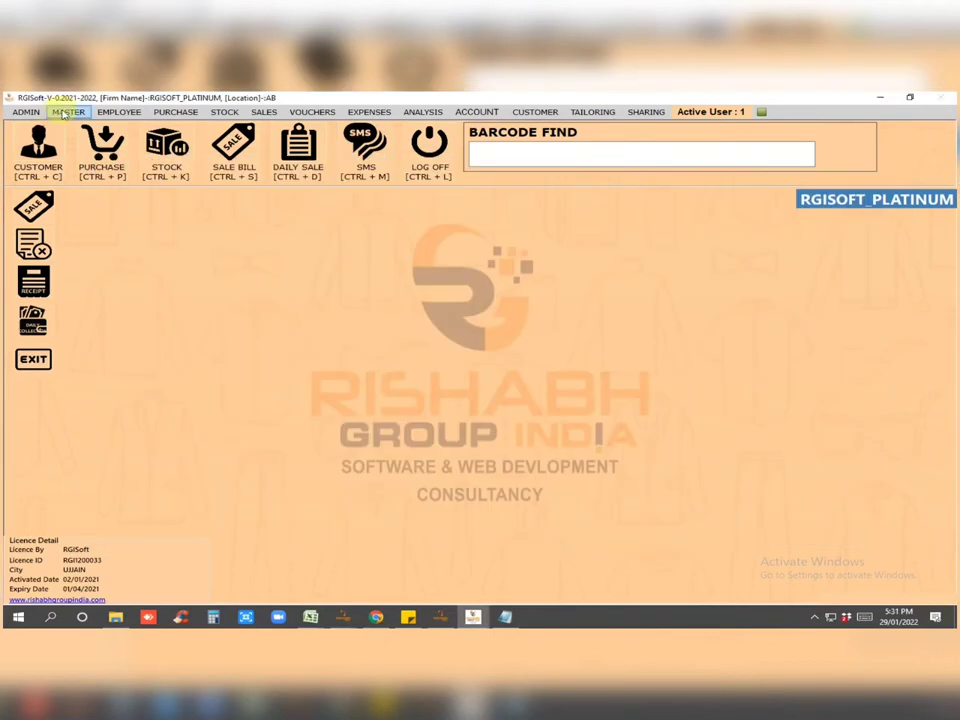
{"action": "left_click", "coordinate": [68, 111]}
Apply OFFER 2022 to all JEANS barcodes, valid 29/01/2022 to 15/02/2022, and save
{"action": "left_click", "coordinate": [145, 296]}
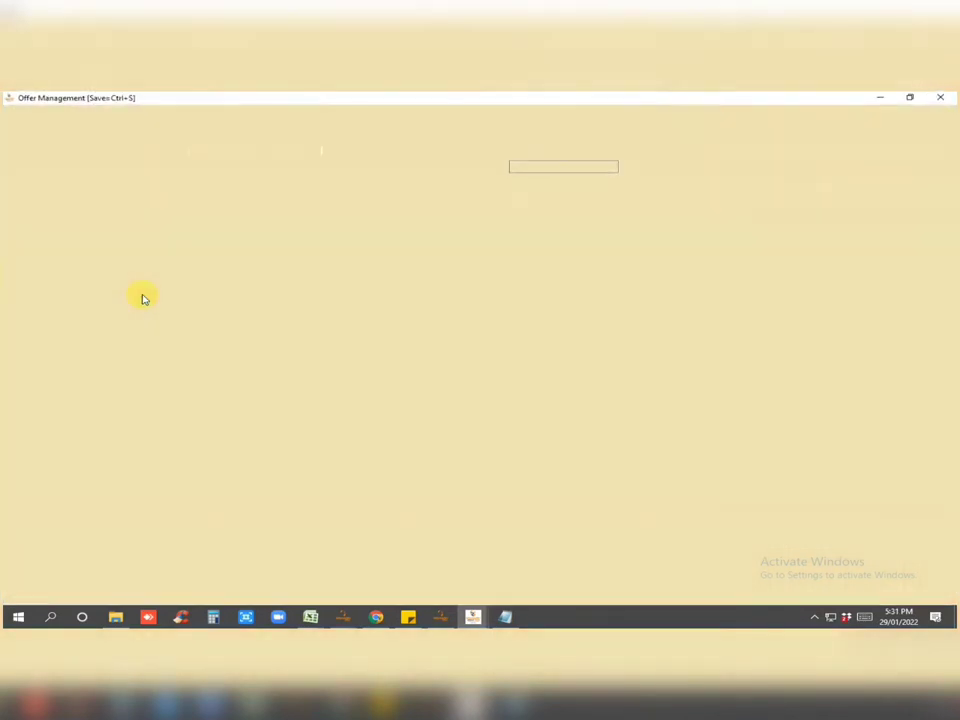
{"action": "left_click", "coordinate": [187, 128]}
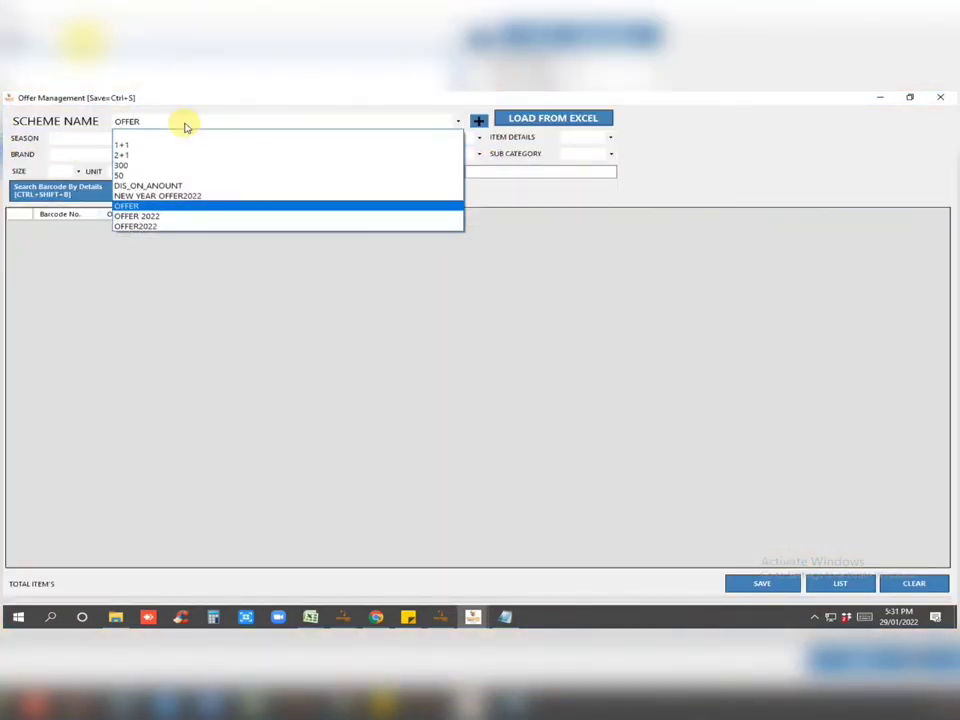
{"action": "left_click", "coordinate": [152, 215]}
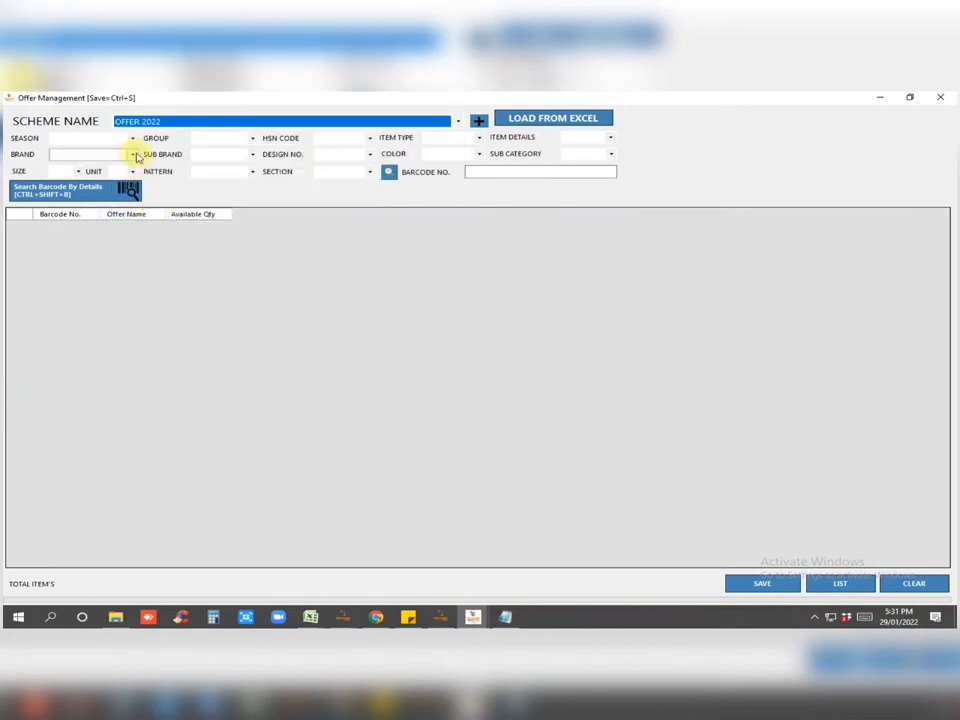
{"action": "key", "text": "Tab"}
{"action": "type", "text": "jea"}
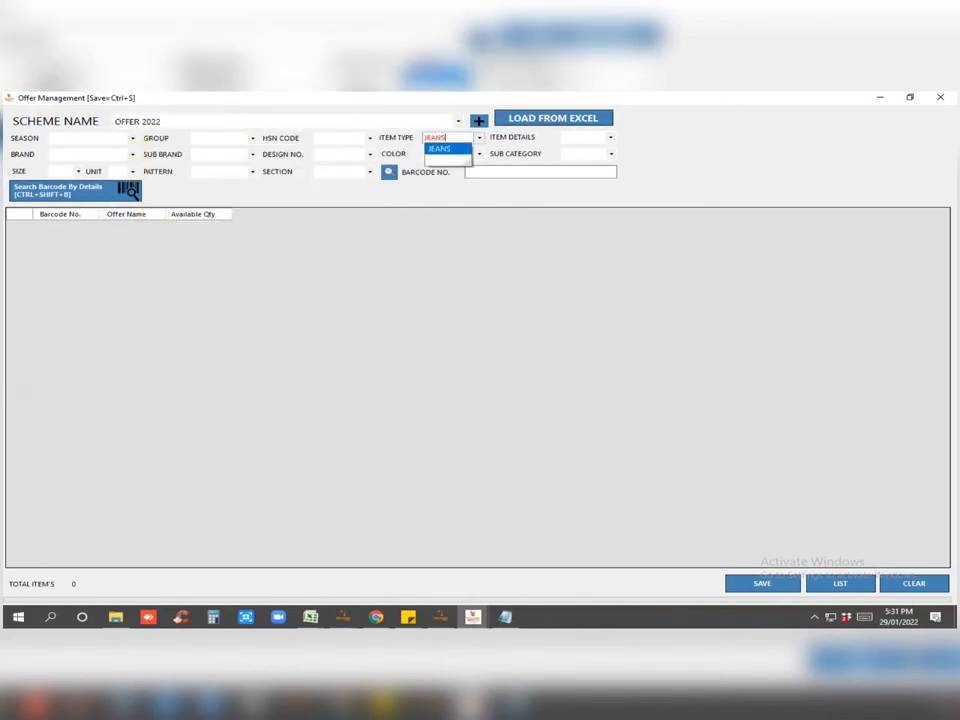
{"action": "left_click", "coordinate": [440, 149]}
{"action": "left_click", "coordinate": [389, 172]}
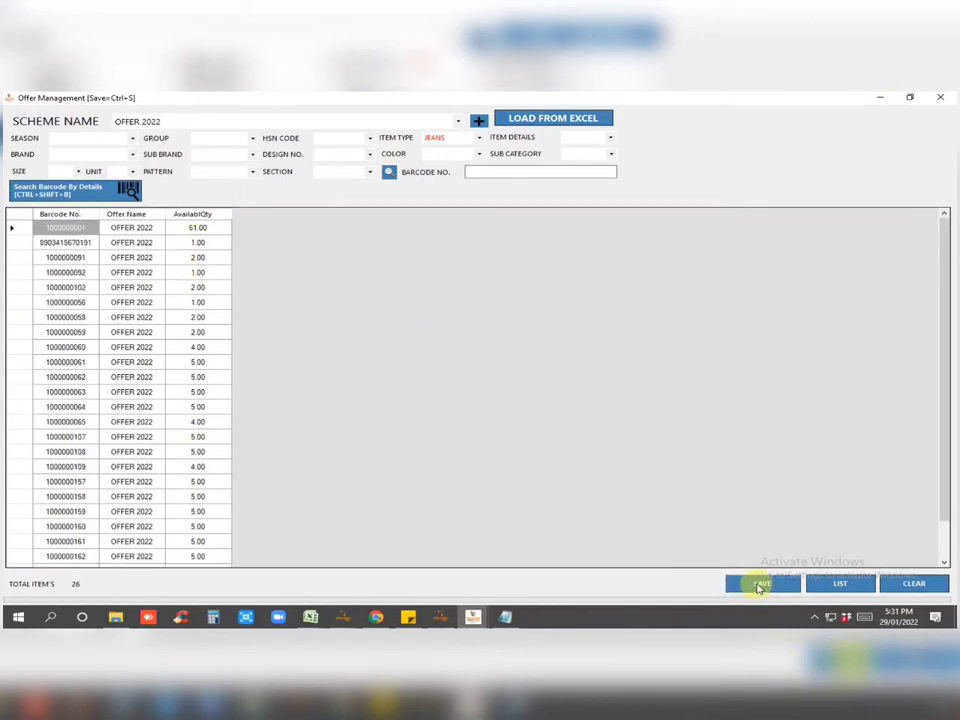
{"action": "left_click", "coordinate": [760, 585]}
{"action": "left_click", "coordinate": [497, 388]}
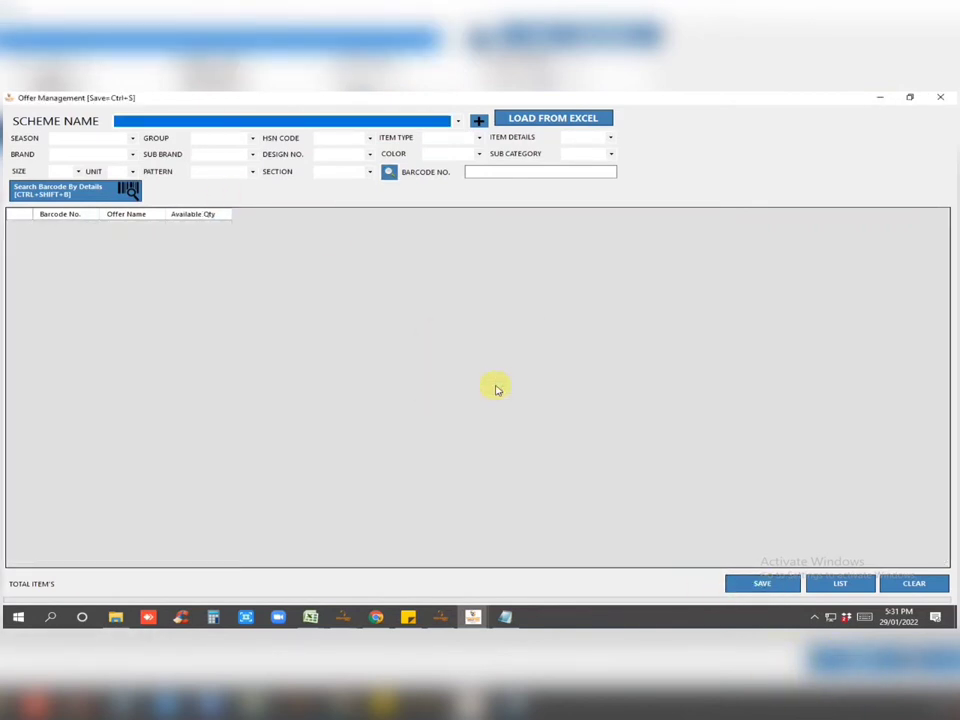
Filter the saved offers list to OFFER 2022 to verify the 26 jeans barcodes, then close the window
{"action": "left_click", "coordinate": [840, 583]}
{"action": "left_click", "coordinate": [396, 168]}
{"action": "left_click", "coordinate": [279, 119]}
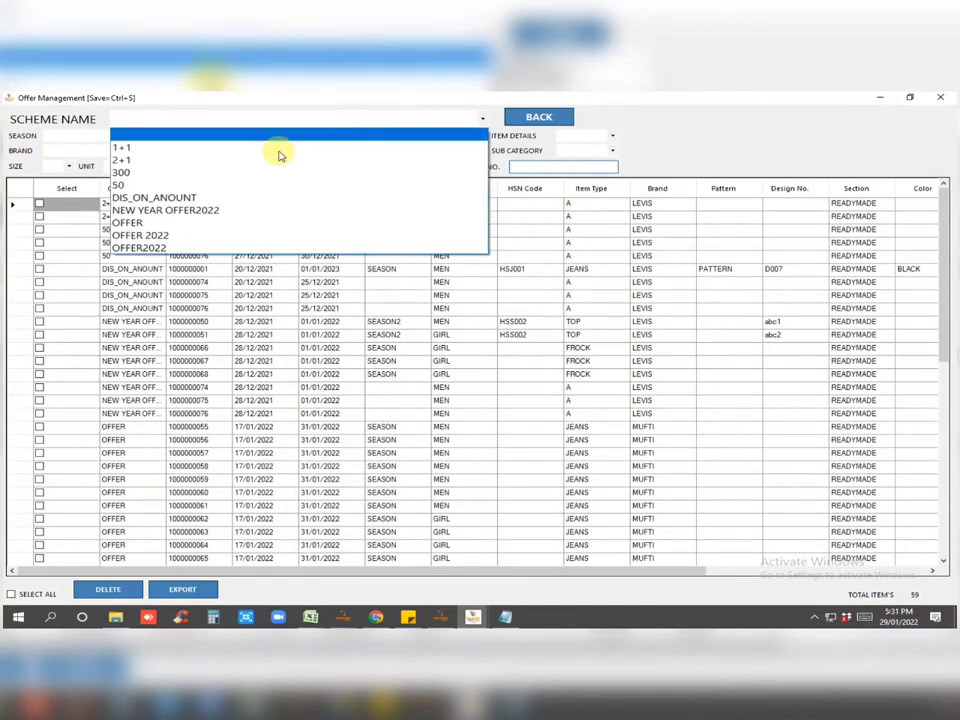
{"action": "left_click", "coordinate": [150, 236]}
{"action": "left_click", "coordinate": [396, 168]}
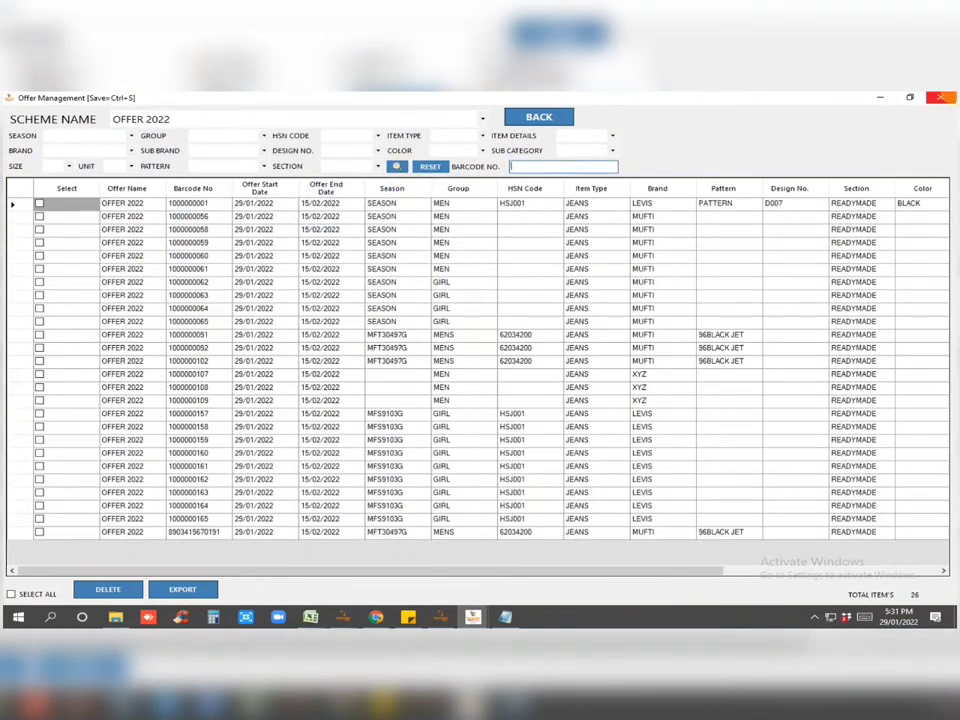
{"action": "left_click", "coordinate": [940, 97]}
{"action": "left_click", "coordinate": [68, 111]}
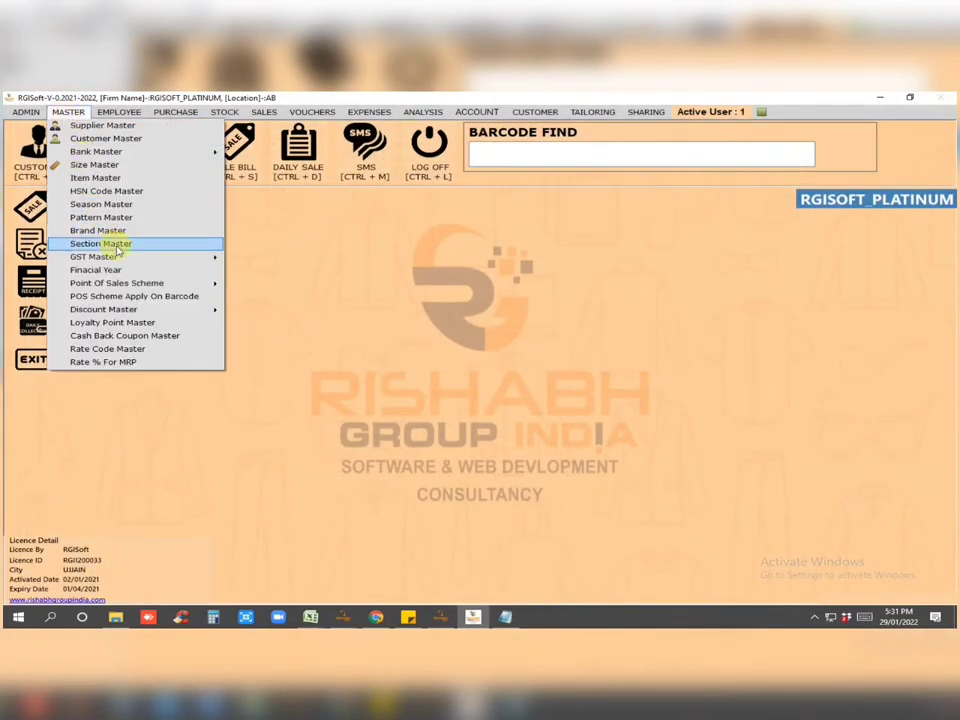
Save LEVIS bill-amount offer FLAT 200 RS OFF: 200 off on 3000 shopping, 29/01/2022–15/02/2022
{"action": "mouse_move", "coordinate": [165, 288]}
{"action": "left_click", "coordinate": [320, 298]}
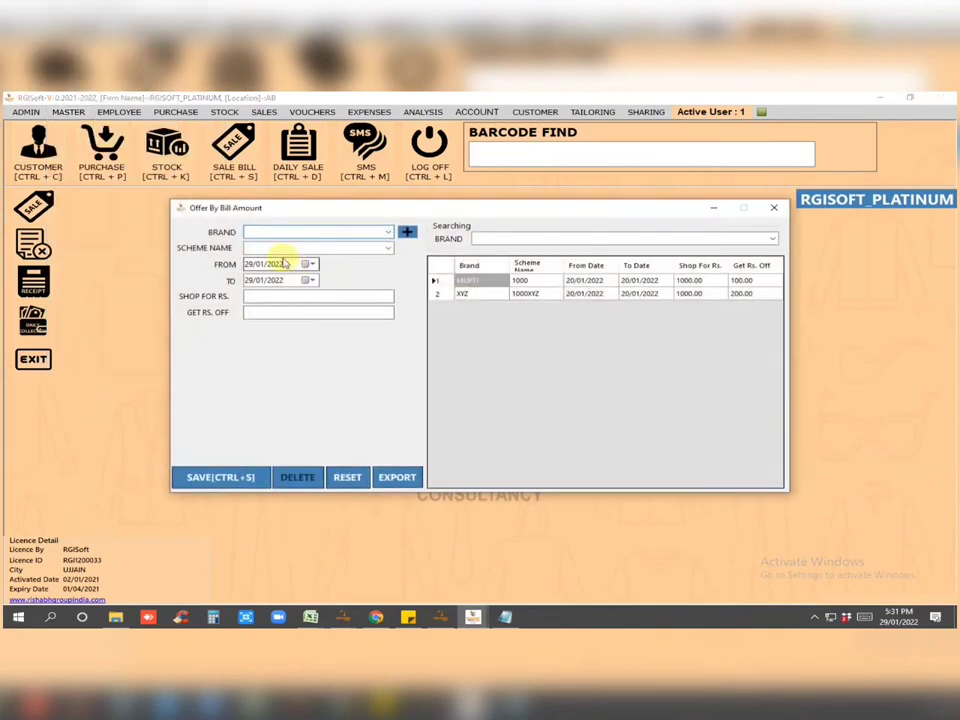
{"action": "left_click", "coordinate": [276, 232]}
{"action": "left_click", "coordinate": [262, 242]}
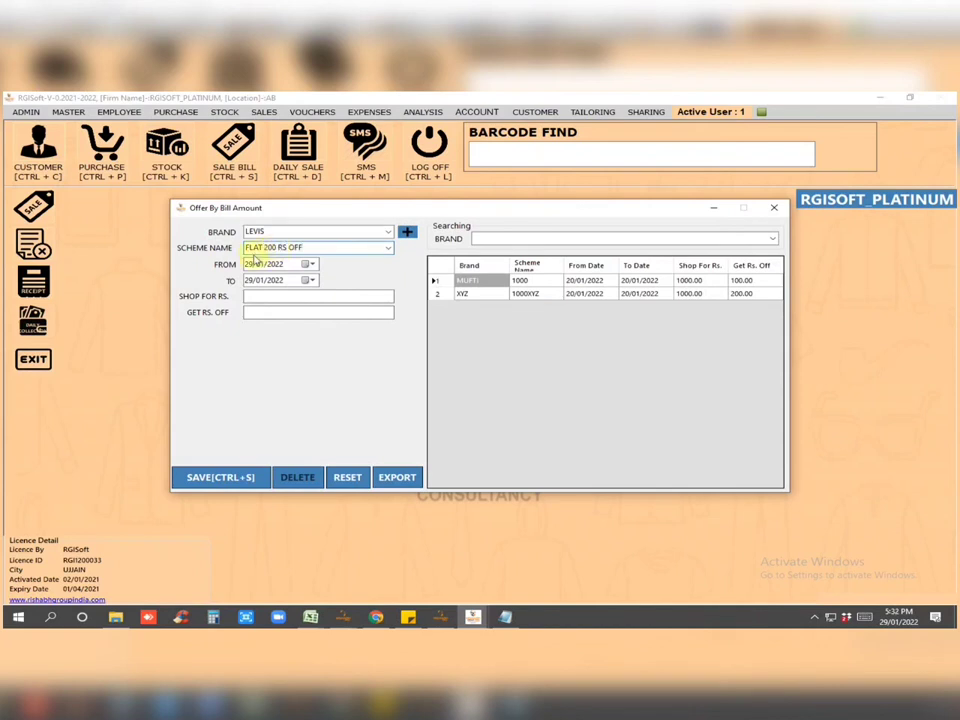
{"action": "type", "text": "15"}
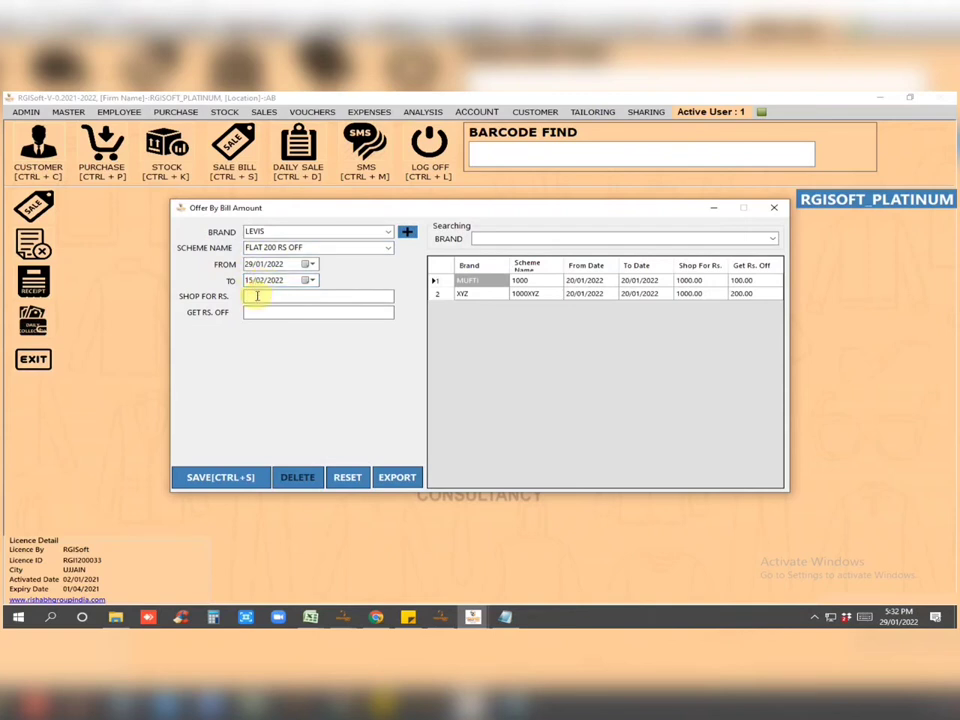
{"action": "type", "text": "200"}
{"action": "left_click", "coordinate": [214, 476]}
{"action": "left_click", "coordinate": [509, 390]}
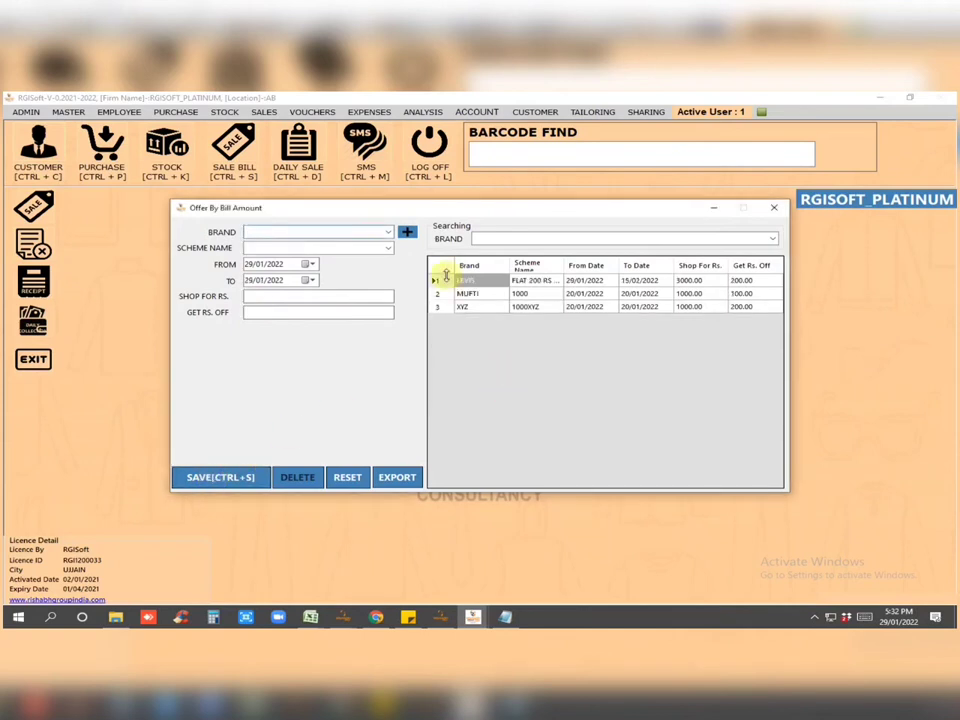
{"action": "key", "text": "Escape"}
{"action": "left_click", "coordinate": [68, 111]}
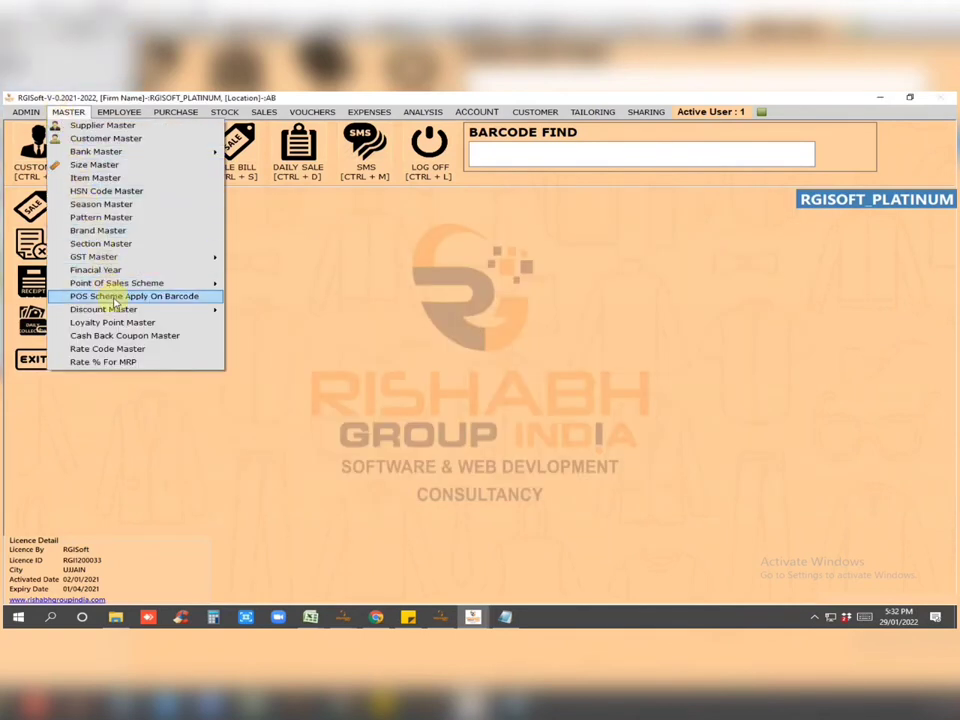
{"action": "mouse_move", "coordinate": [122, 309]}
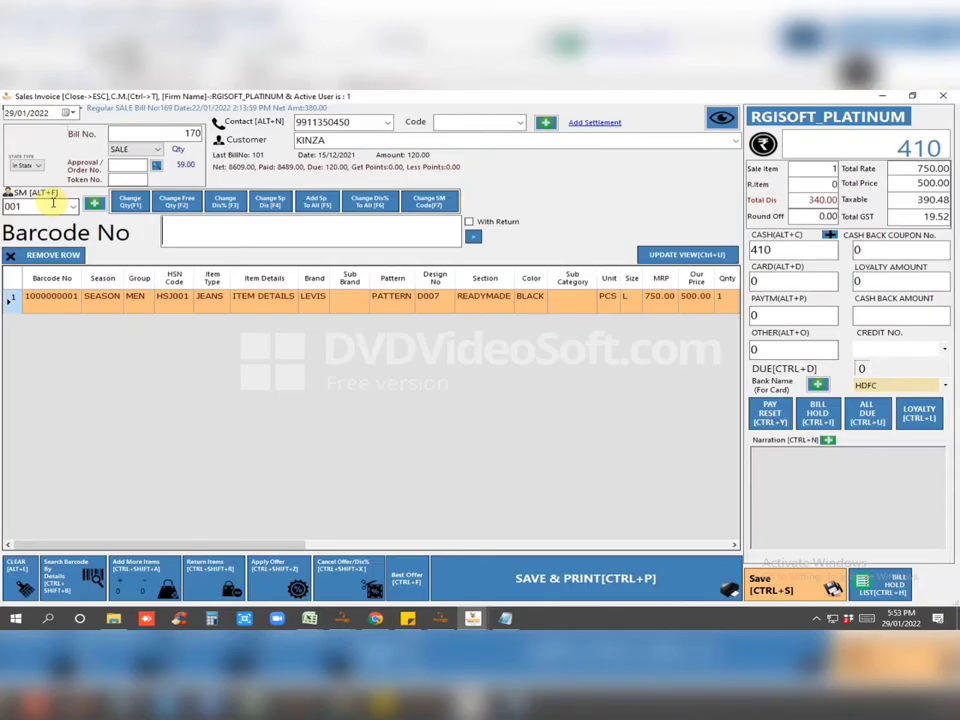
{"action": "key", "text": "Return"}
{"action": "type", "text": "1000000056"}
{"action": "key", "text": "Return"}
{"action": "type", "text": "100000000"}
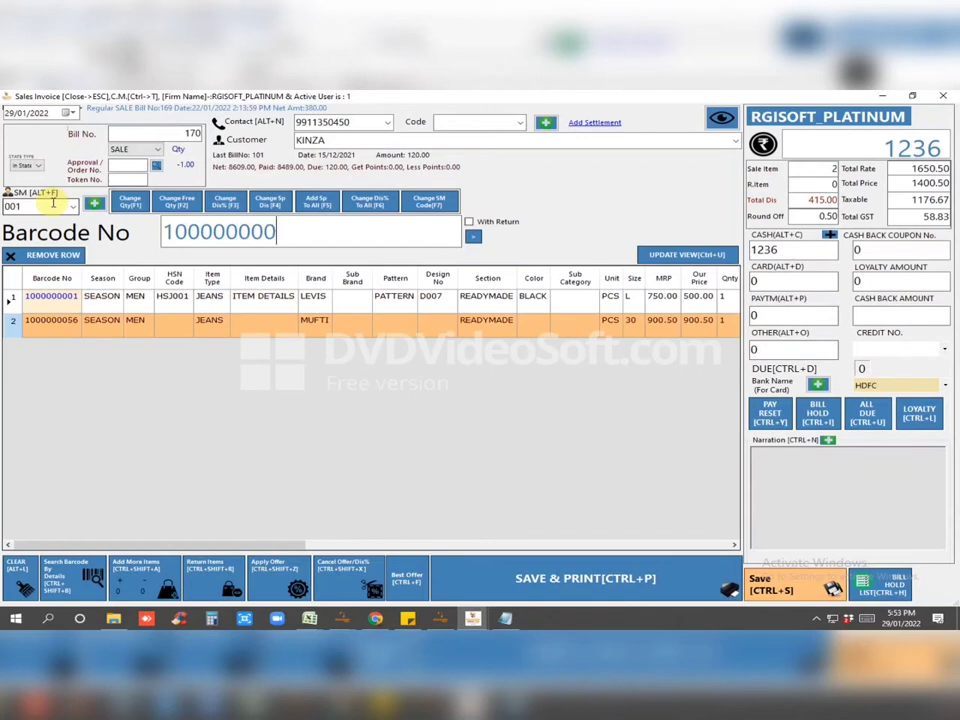
{"action": "type", "text": "158"}
{"action": "key", "text": "Return"}
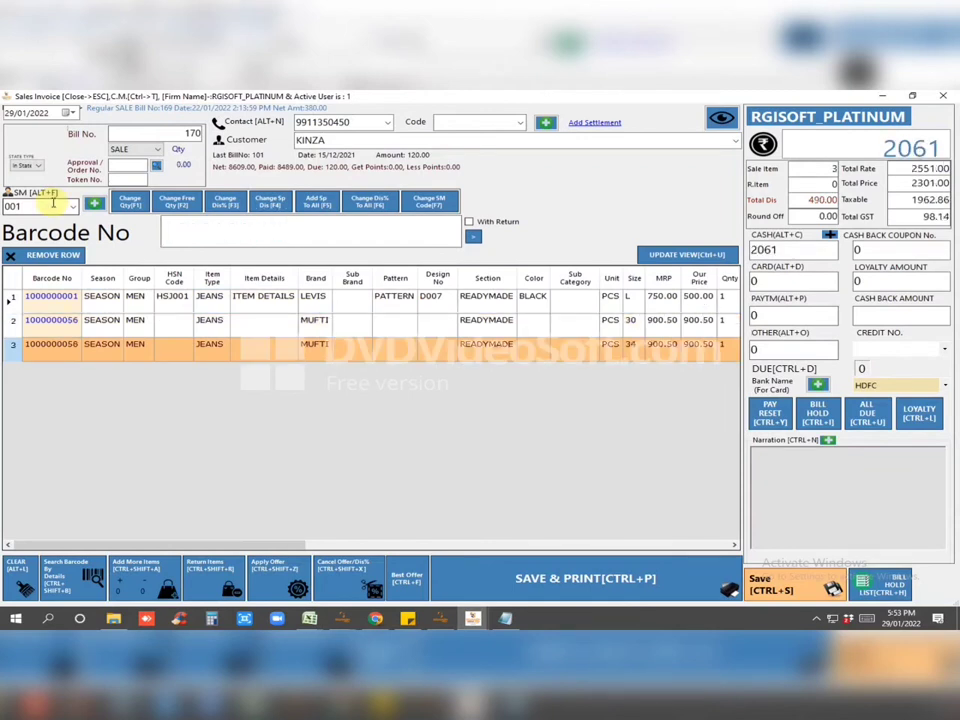
Apply the available offers to bring the total to 1651 and save bill 170
{"action": "left_click", "coordinate": [273, 569]}
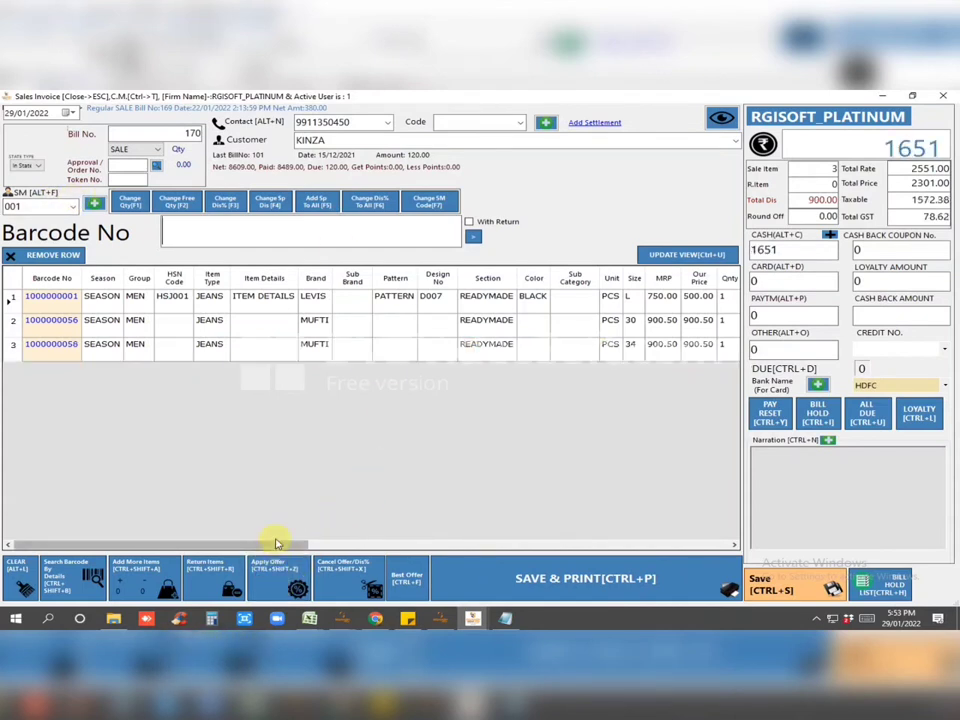
{"action": "left_click_drag", "start_coordinate": [273, 546], "coordinate": [452, 552]}
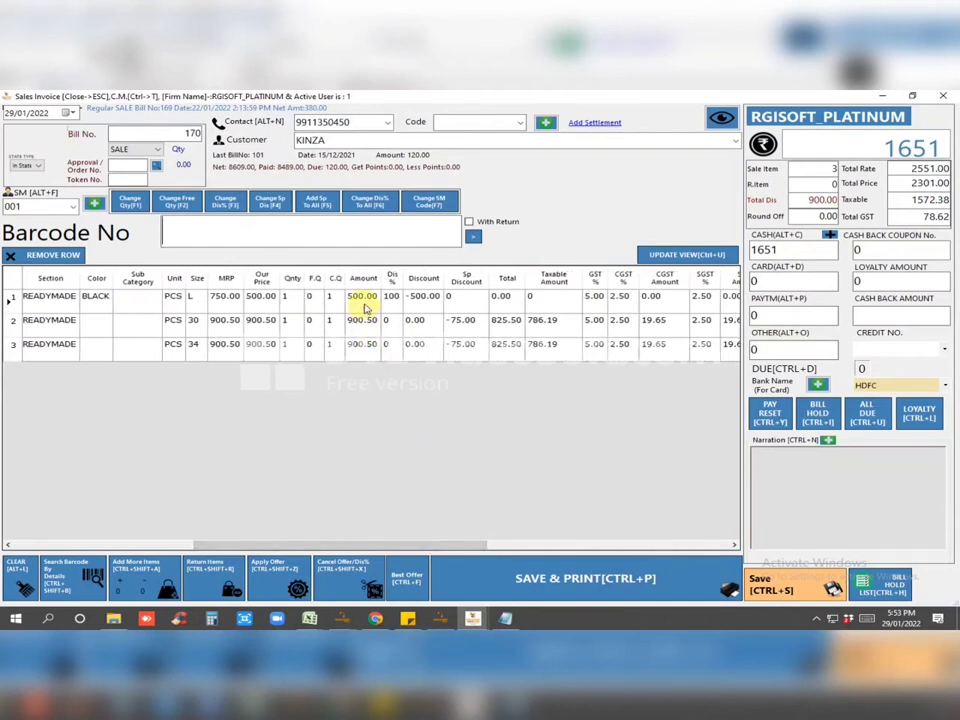
{"action": "left_click", "coordinate": [574, 566]}
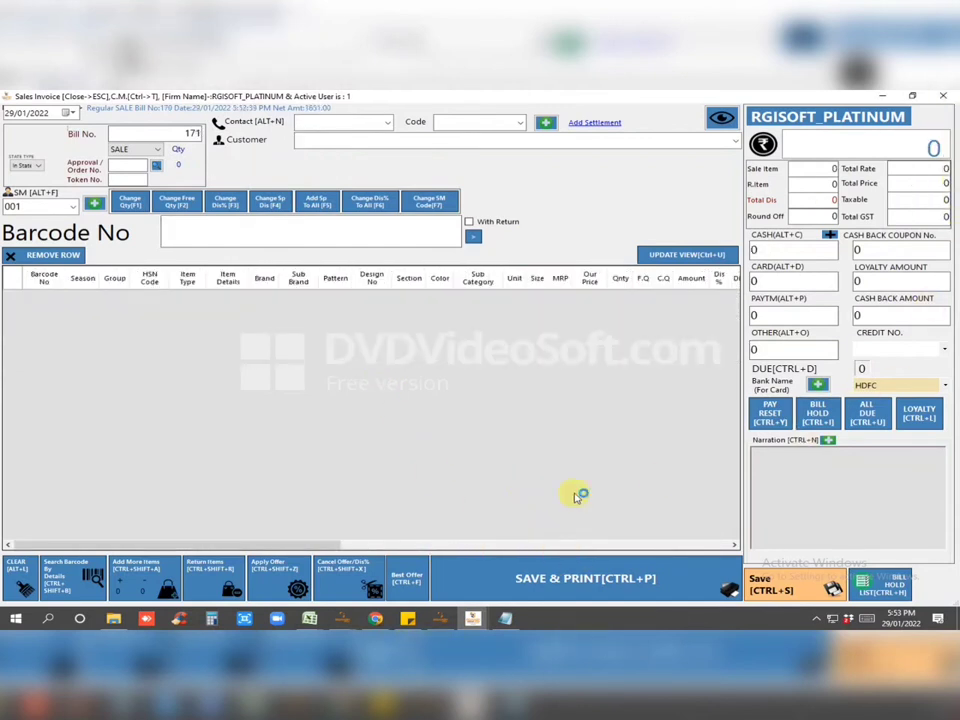
{"action": "left_click", "coordinate": [406, 580]}
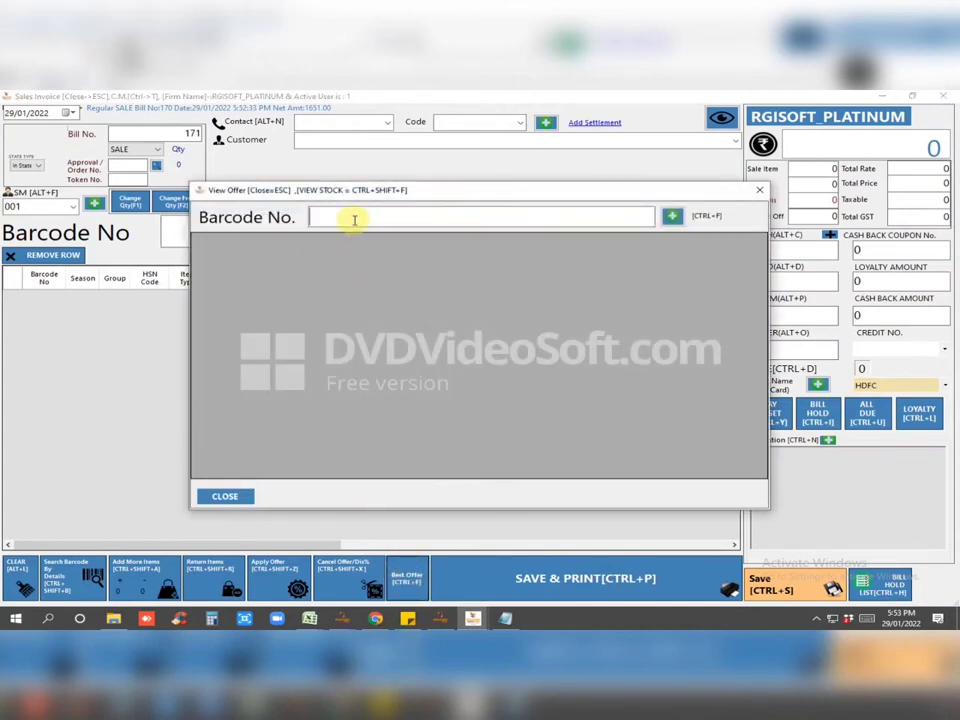
{"action": "type", "text": "1000000001"}
{"action": "key", "text": "Return"}
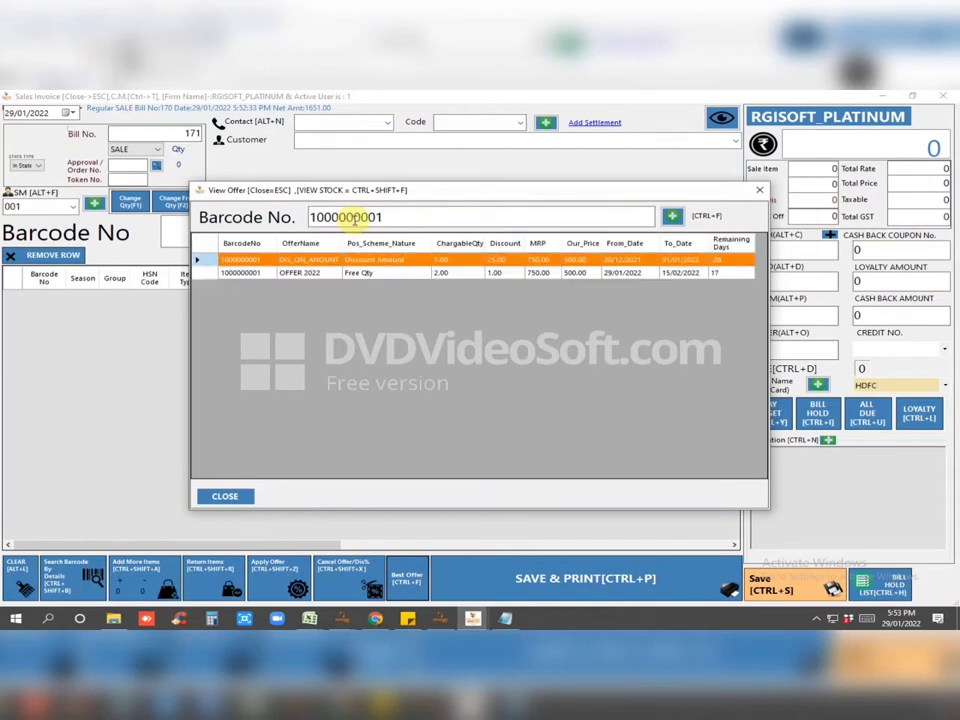
{"action": "key", "text": "Escape"}
{"action": "type", "text": "LEVIS"}
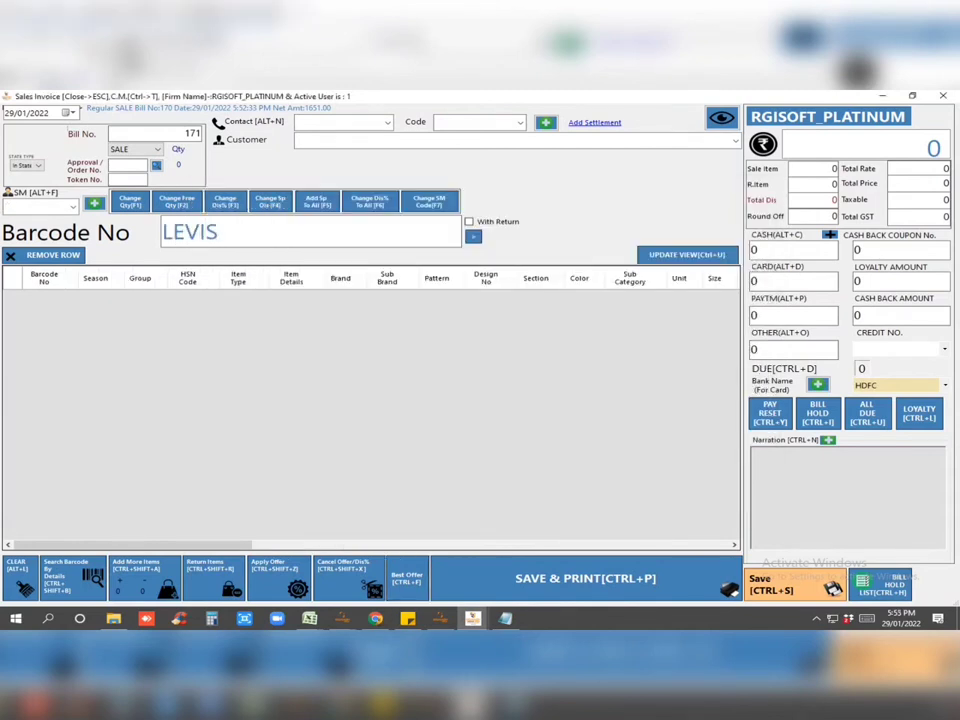
{"action": "key", "text": "Return"}
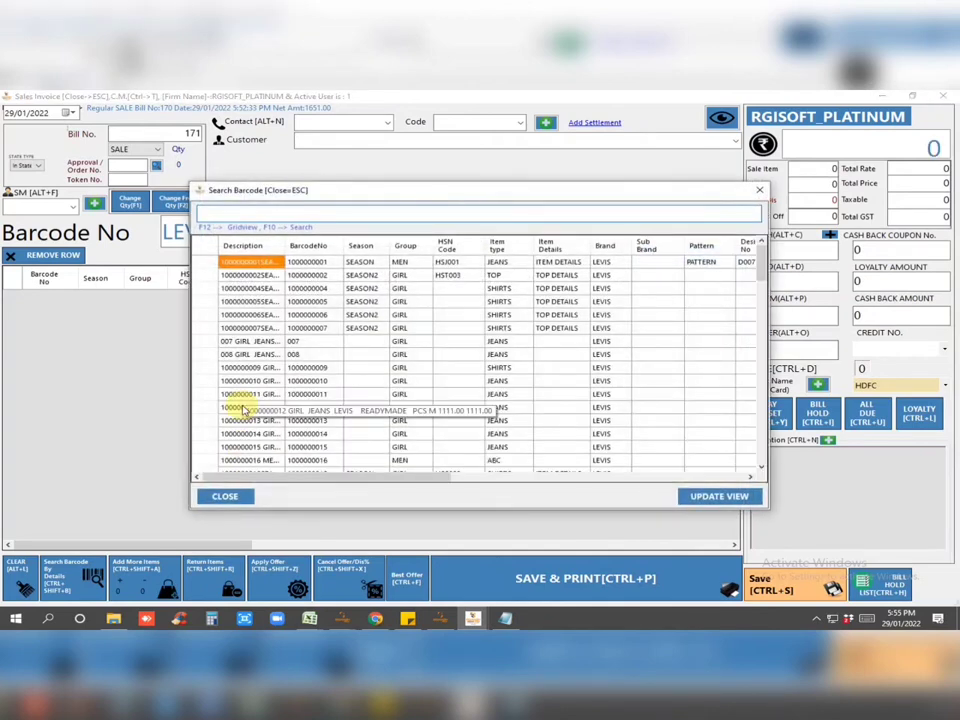
{"action": "left_click", "coordinate": [245, 316]}
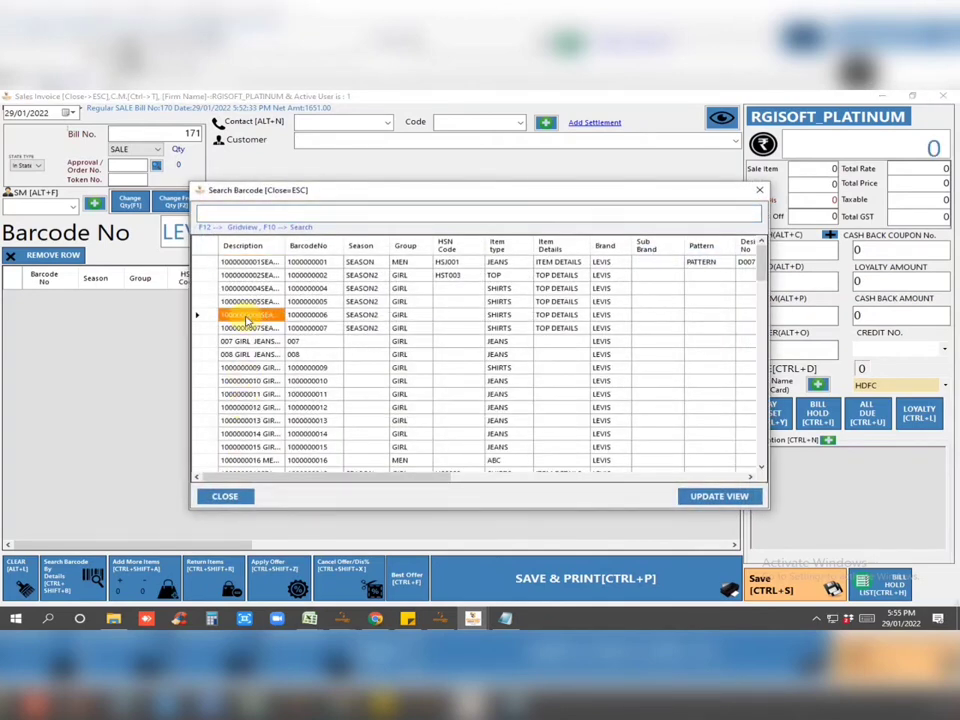
{"action": "double_click", "coordinate": [207, 317]}
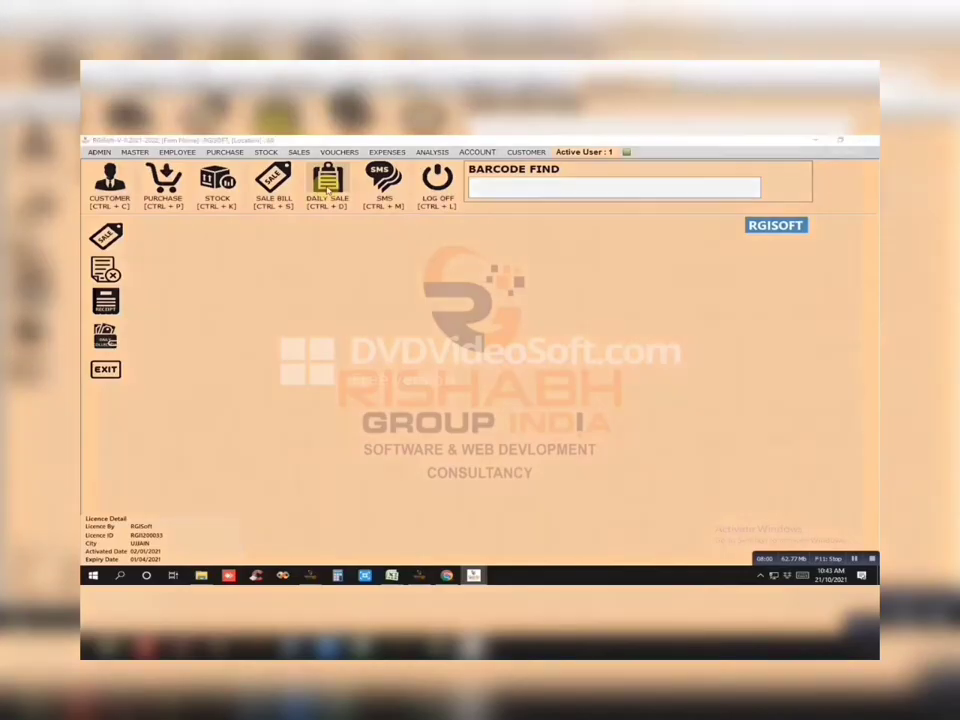
{"action": "left_click", "coordinate": [328, 189]}
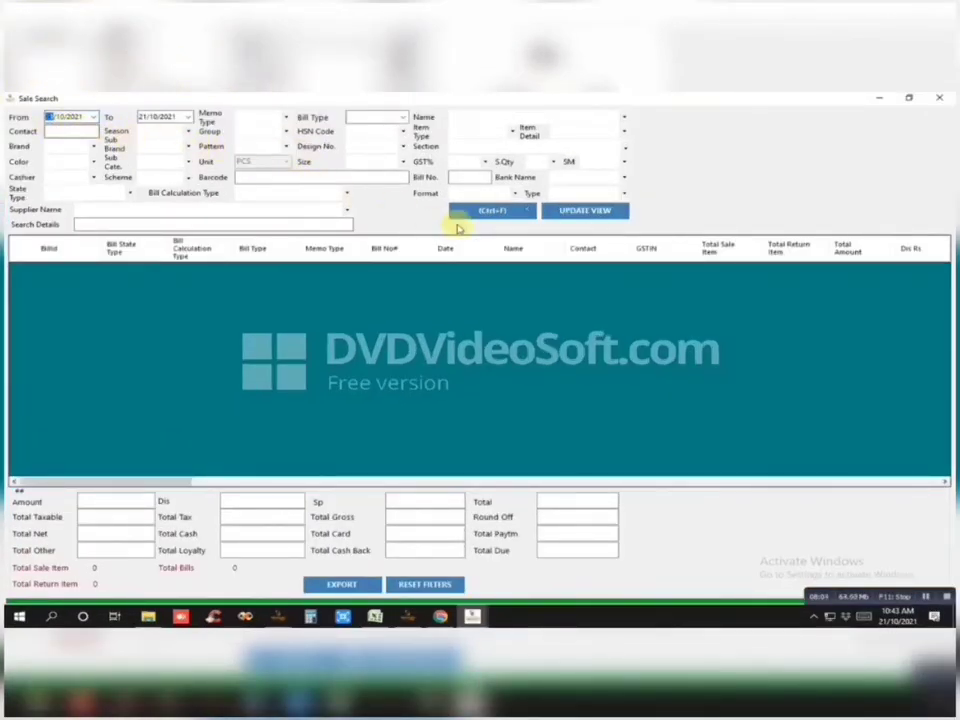
{"action": "left_click", "coordinate": [498, 211]}
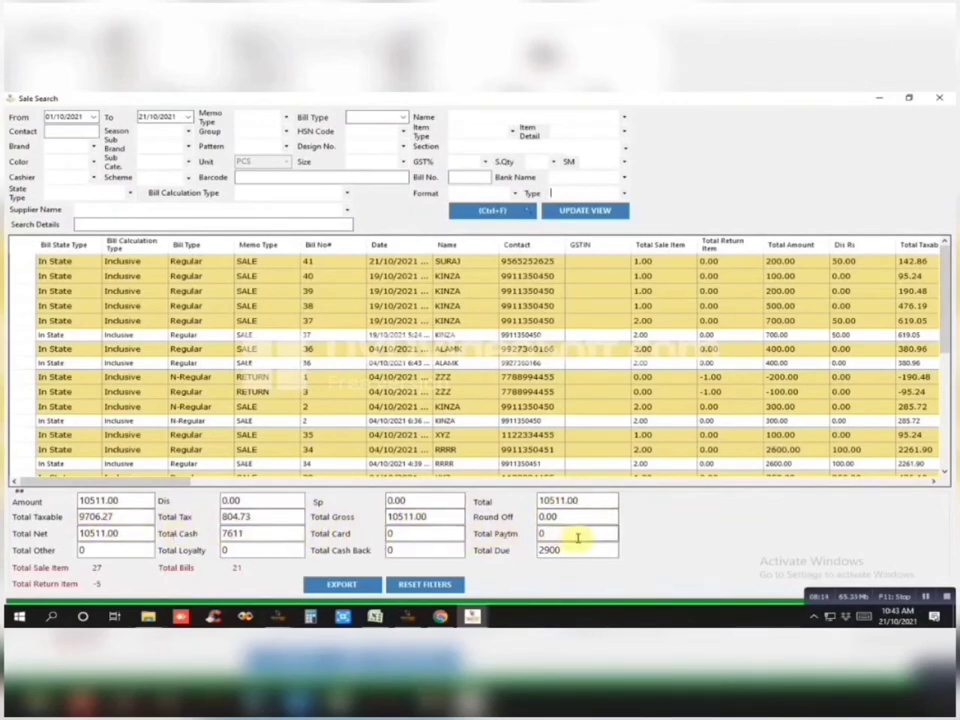
{"action": "left_click_drag", "start_coordinate": [175, 485], "coordinate": [369, 509]}
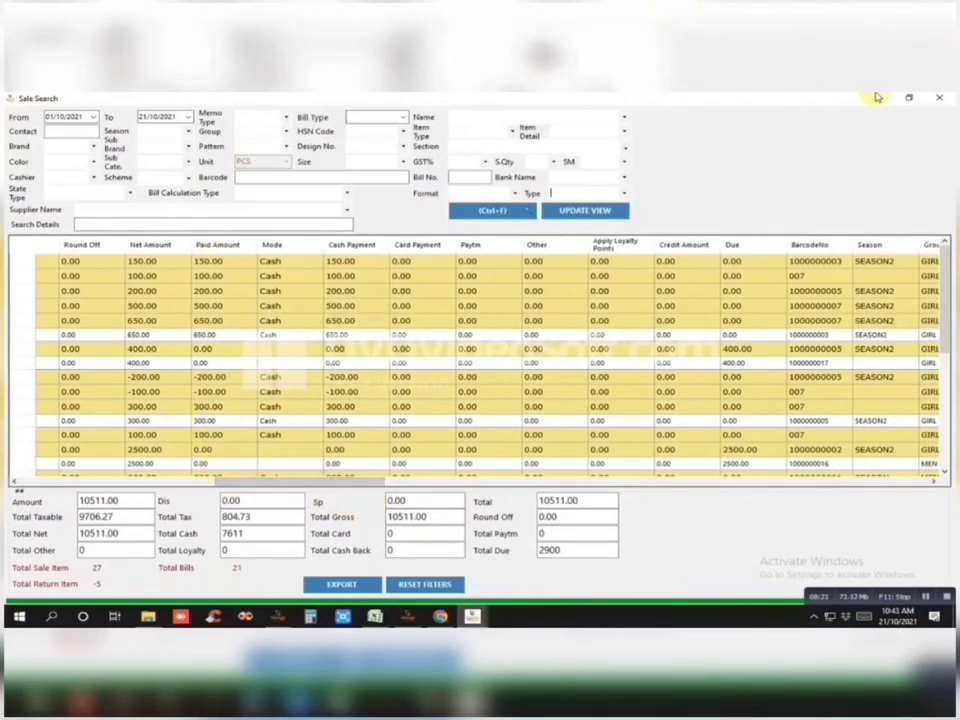
{"action": "left_click", "coordinate": [946, 97]}
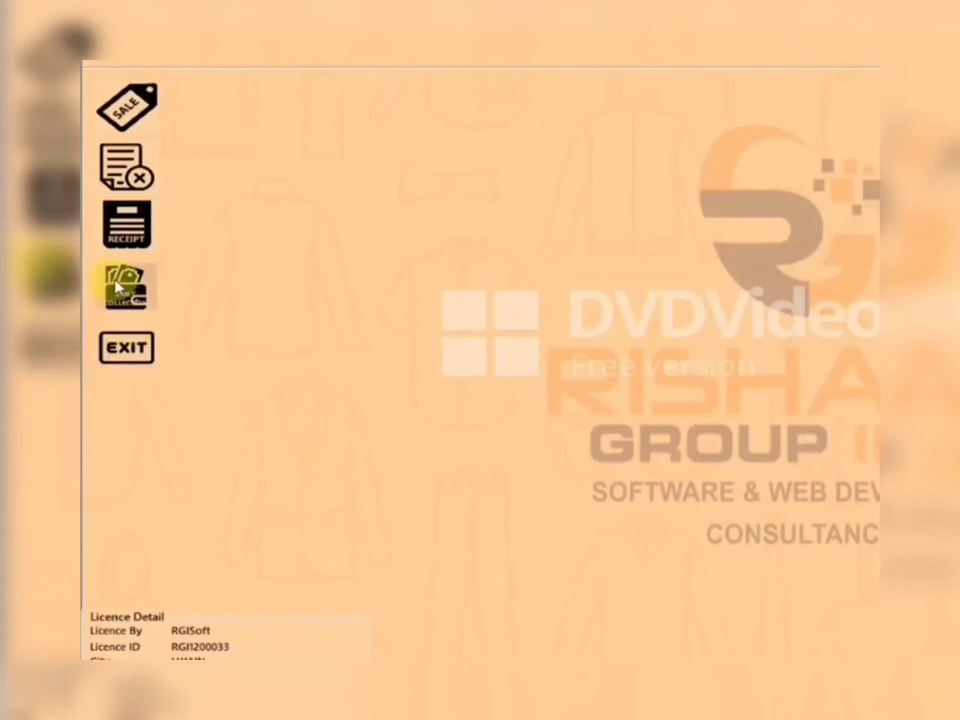
Generate the Daily Sale Report for 01/10/2021–21/10/2021 and review net sales 10511, final cash 10111
{"action": "left_click", "coordinate": [126, 297]}
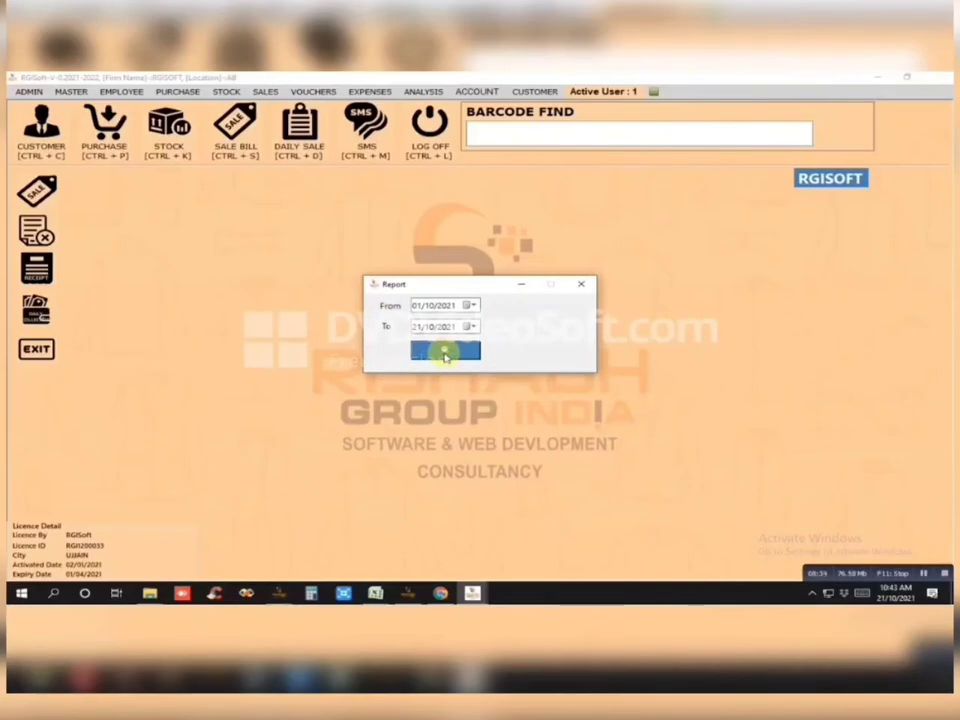
{"action": "left_click", "coordinate": [445, 352]}
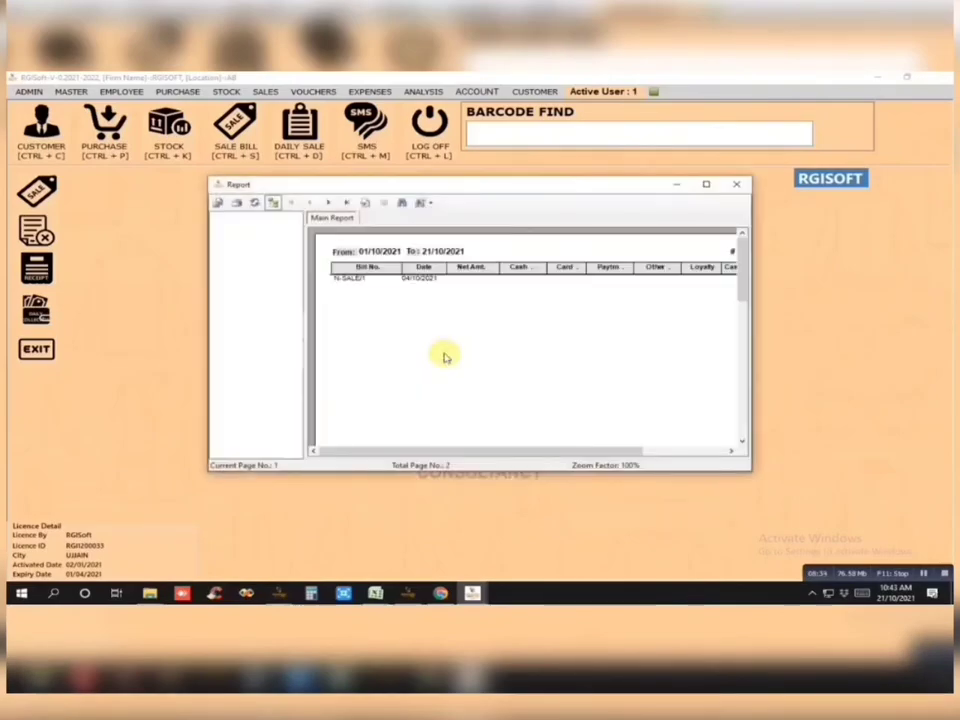
{"action": "left_click", "coordinate": [707, 186]}
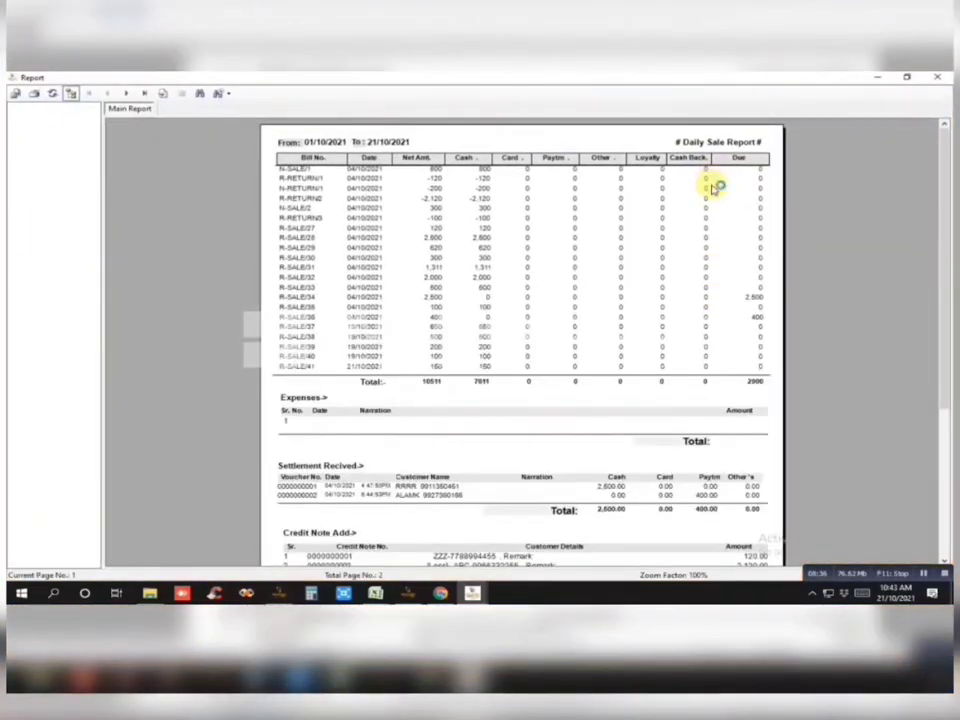
{"action": "scroll", "coordinate": [690, 335], "scroll_direction": "down", "scroll_amount": 2}
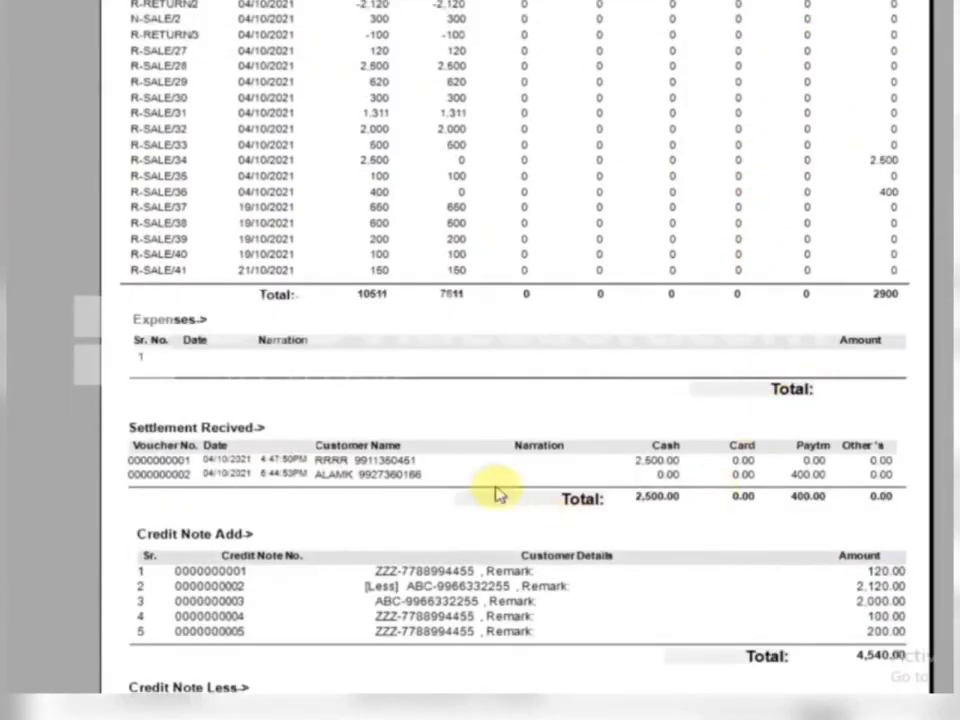
{"action": "scroll", "coordinate": [550, 500], "scroll_direction": "up", "scroll_amount": 2}
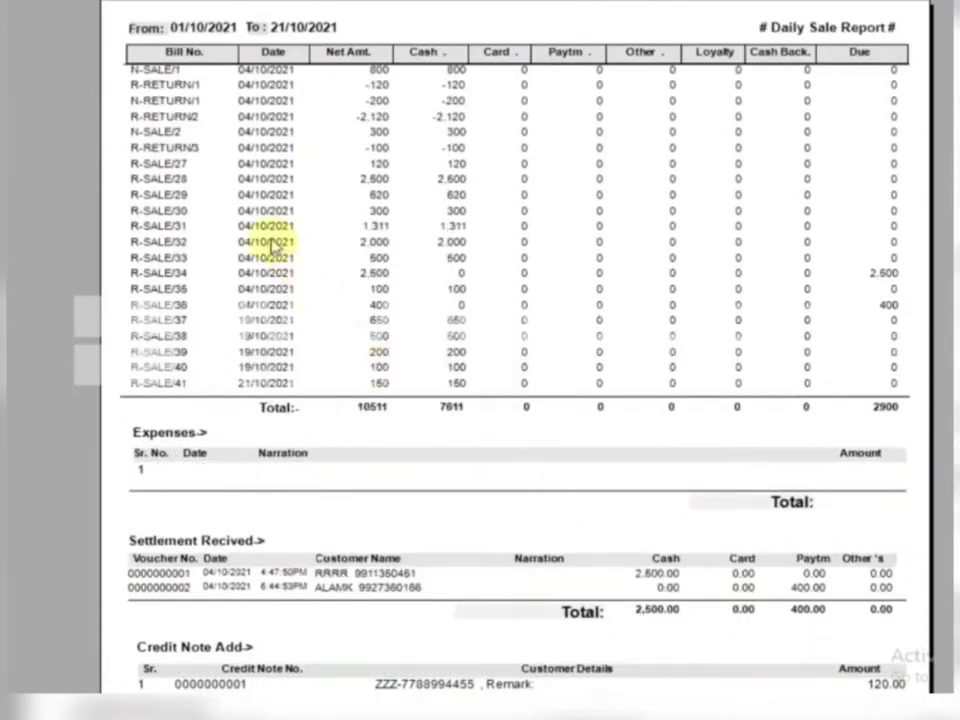
{"action": "scroll", "coordinate": [515, 360], "scroll_direction": "down", "scroll_amount": 10}
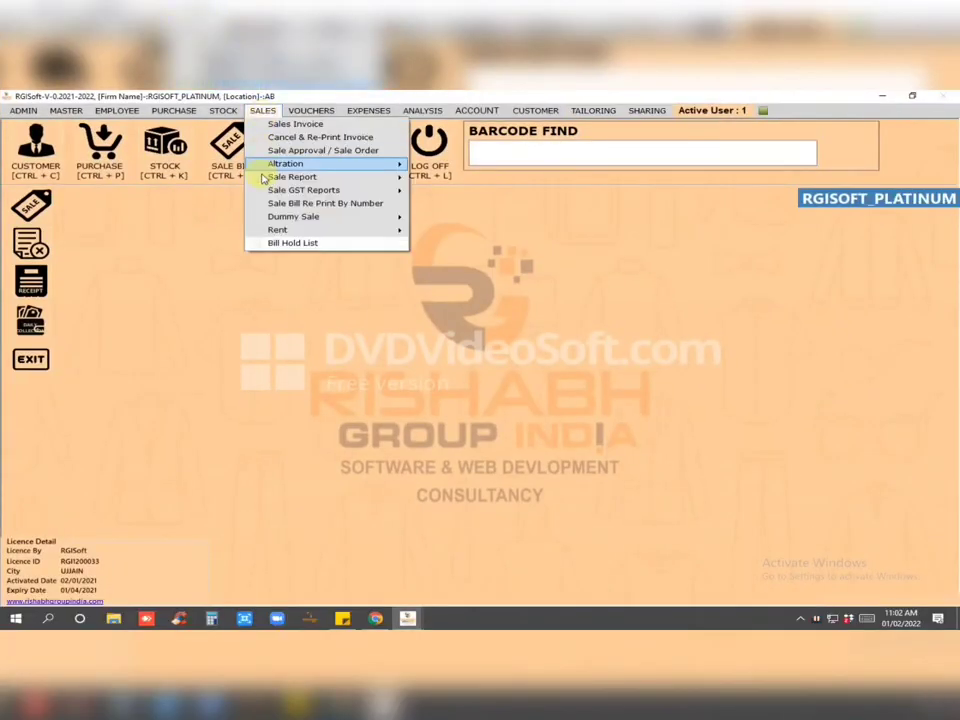
{"action": "mouse_move", "coordinate": [262, 176]}
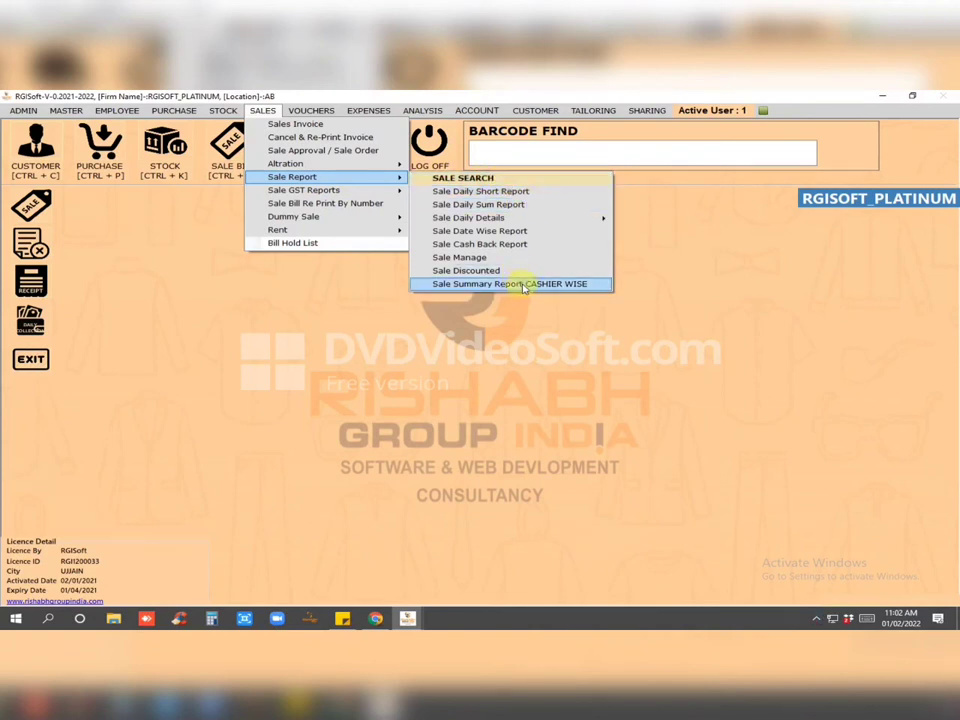
Browse the SALES menu's Sale Report and Altration submenus, then dismiss them unopened
{"action": "mouse_move", "coordinate": [323, 190]}
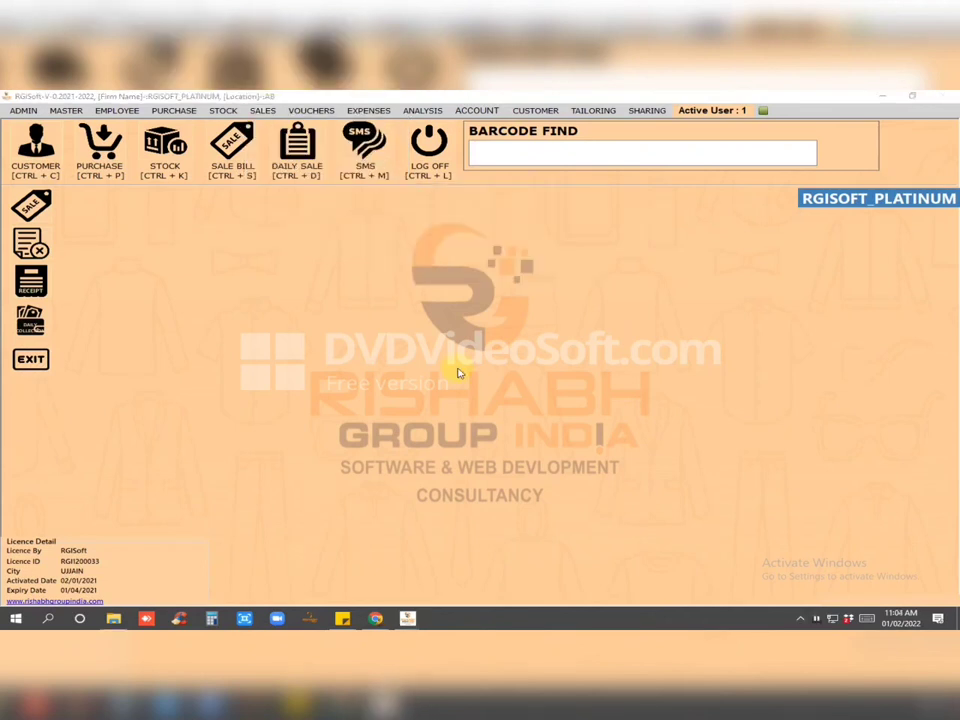
{"action": "left_click", "coordinate": [266, 111]}
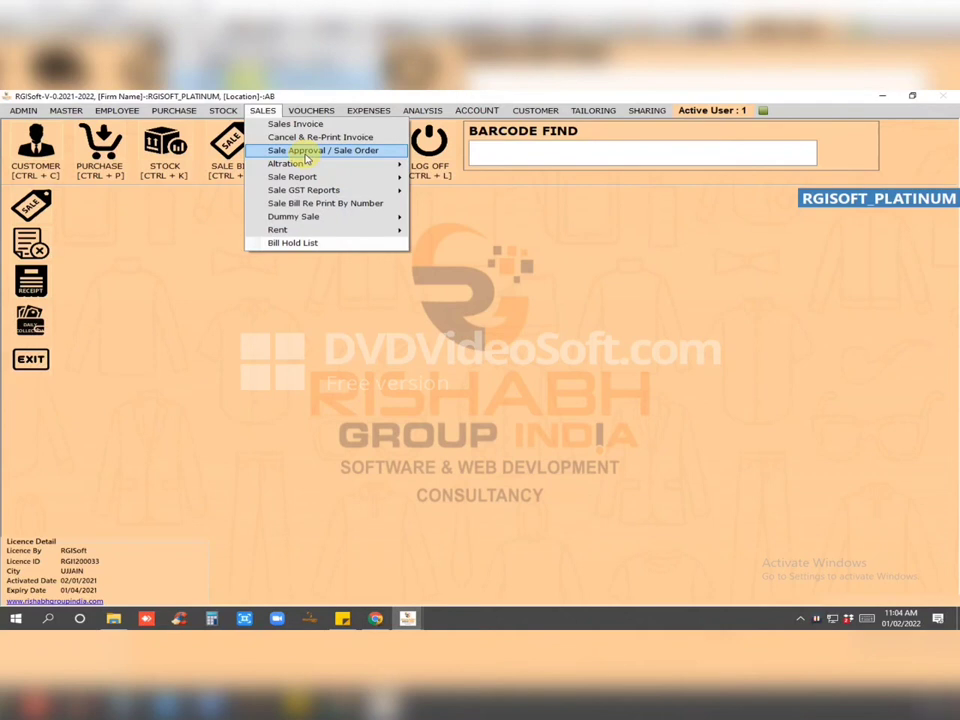
{"action": "mouse_move", "coordinate": [306, 166]}
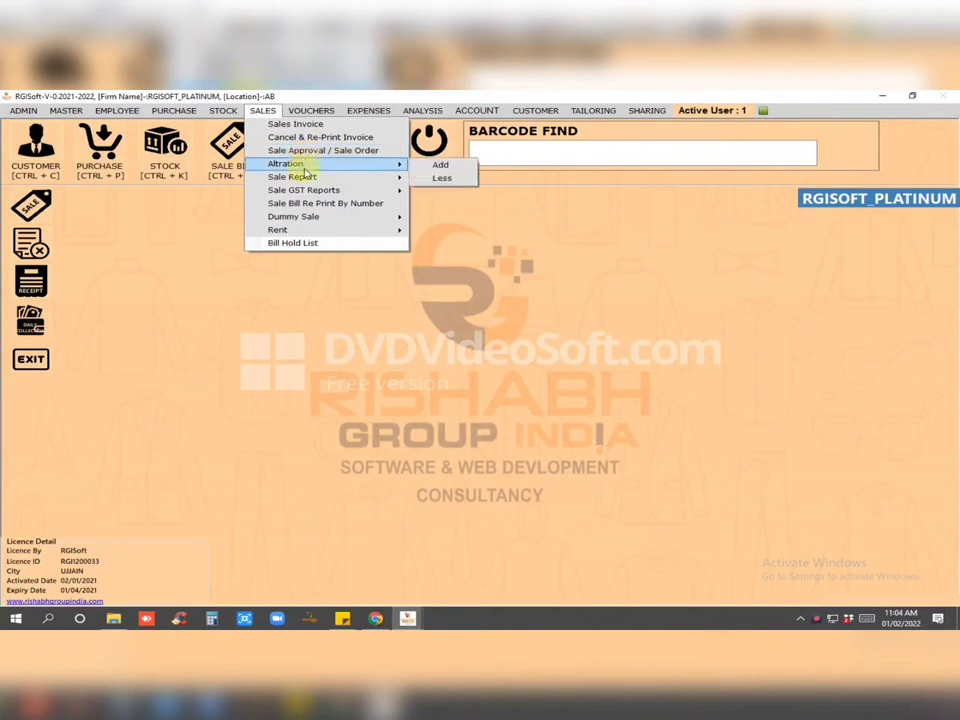
{"action": "left_click", "coordinate": [433, 170]}
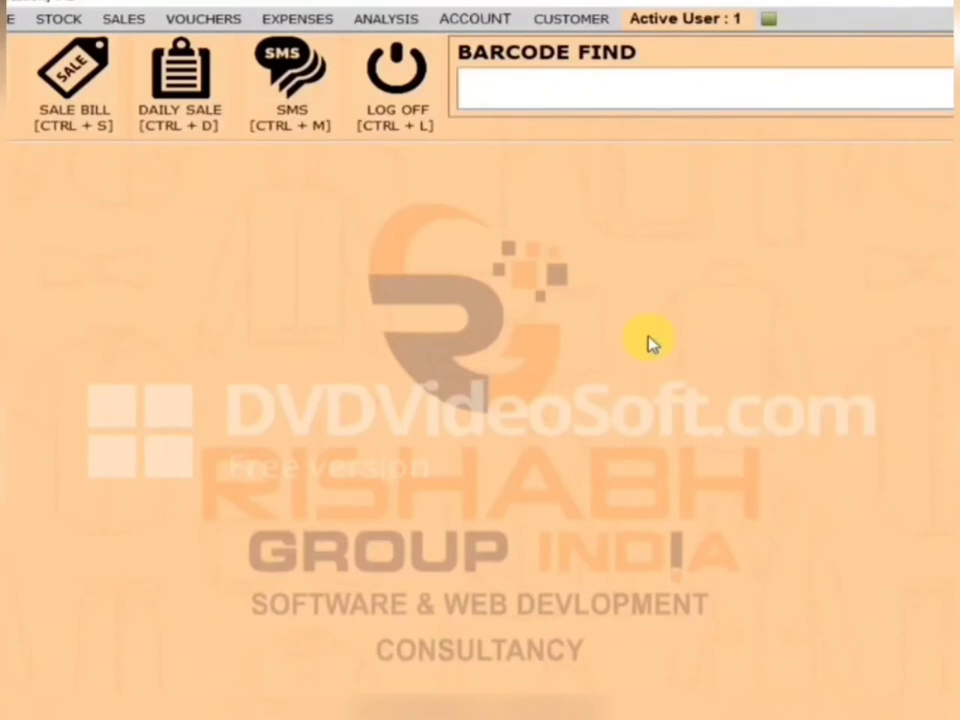
Run the Brand Wise Details Sale Report, then rerun it with From date 01/10/2021 through 21/10/2021
{"action": "left_click", "coordinate": [388, 16]}
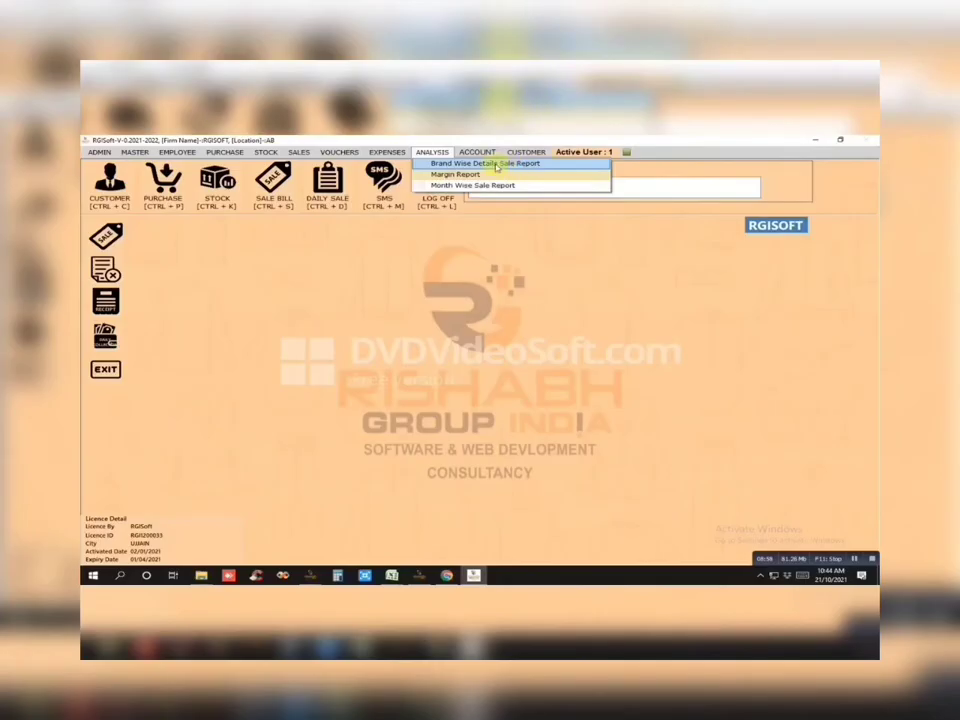
{"action": "left_click", "coordinate": [532, 112]}
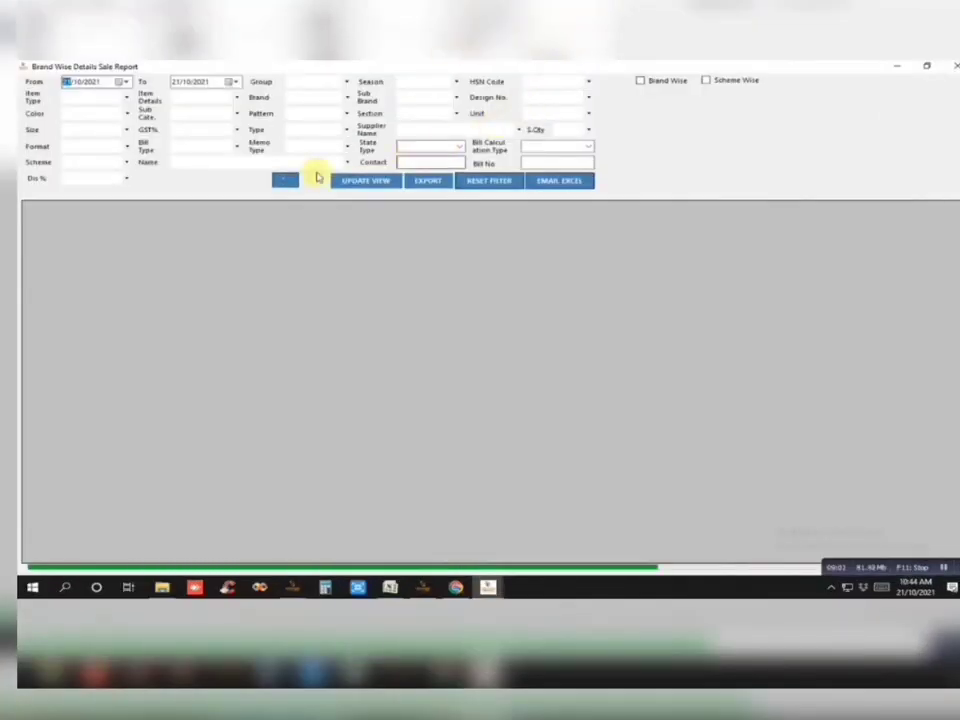
{"action": "left_click", "coordinate": [285, 180]}
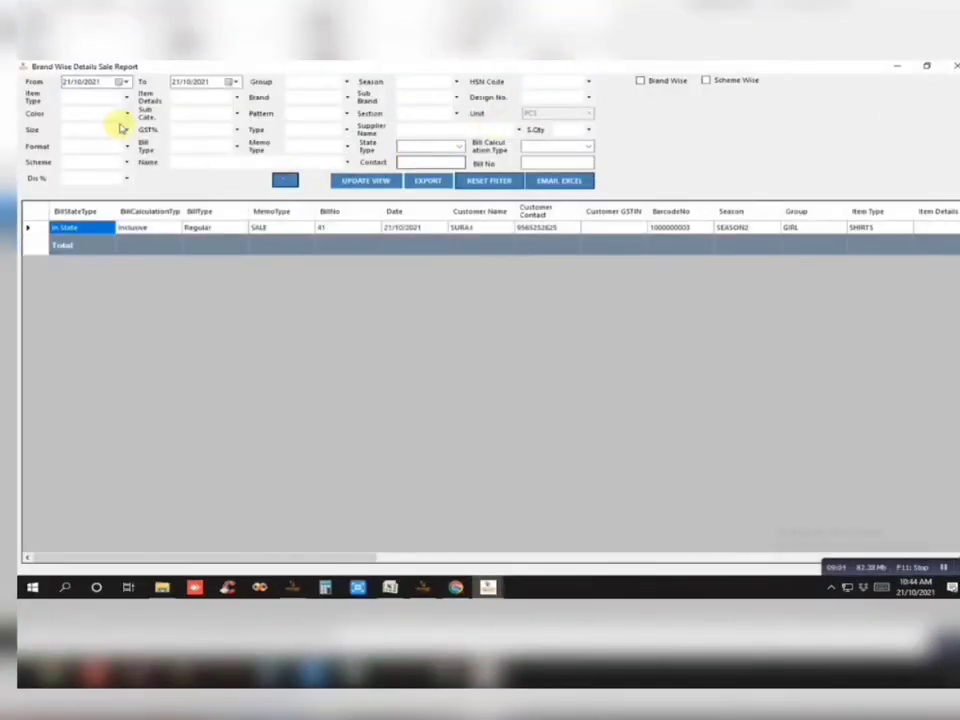
{"action": "left_click", "coordinate": [74, 84]}
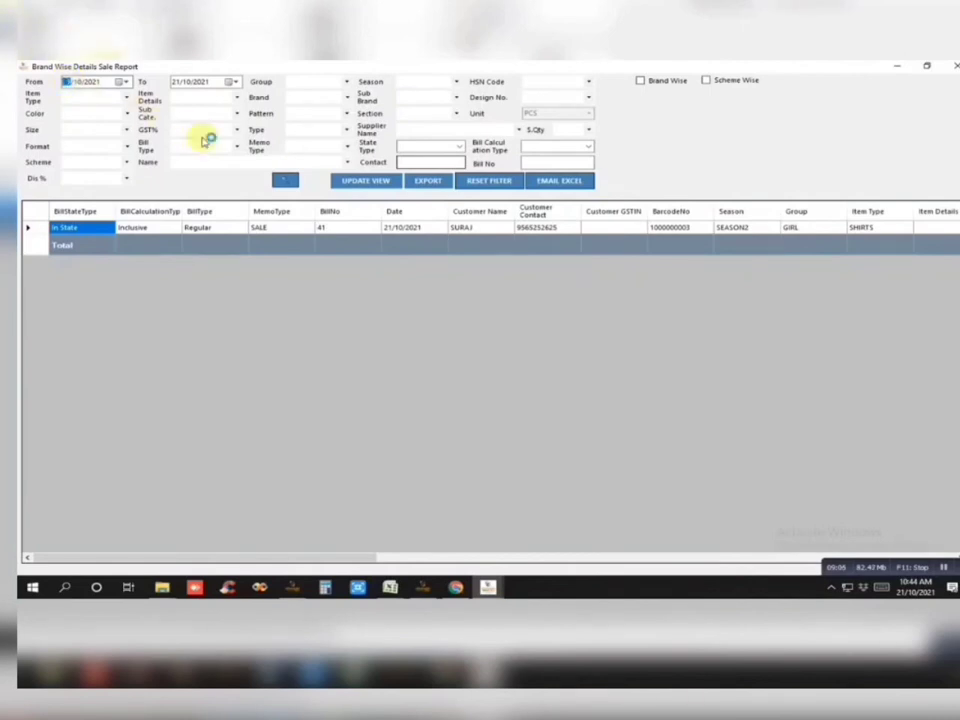
{"action": "left_click", "coordinate": [290, 181]}
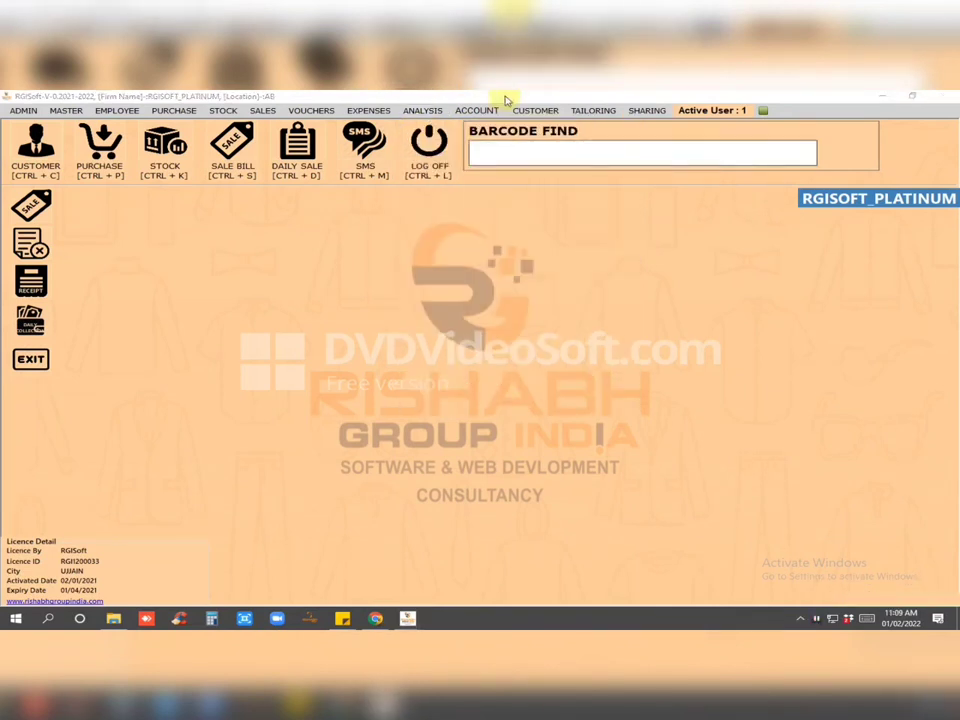
Browse the CUSTOMER and VOUCHERS menus to reveal the Credit Note Less Add and Cancel options
{"action": "left_click", "coordinate": [530, 112]}
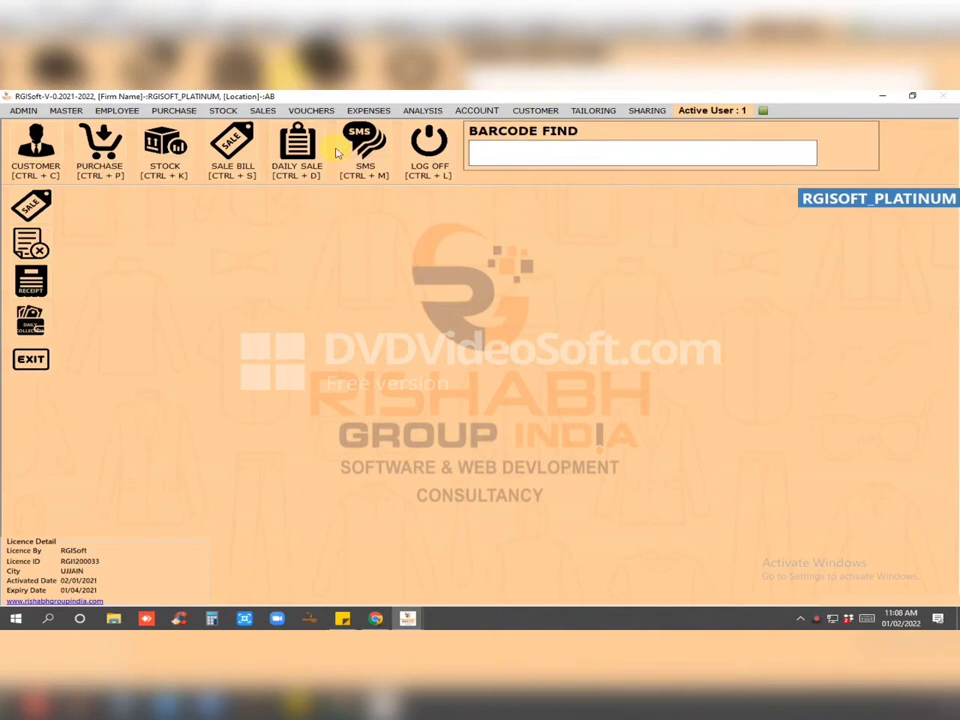
{"action": "left_click", "coordinate": [328, 113]}
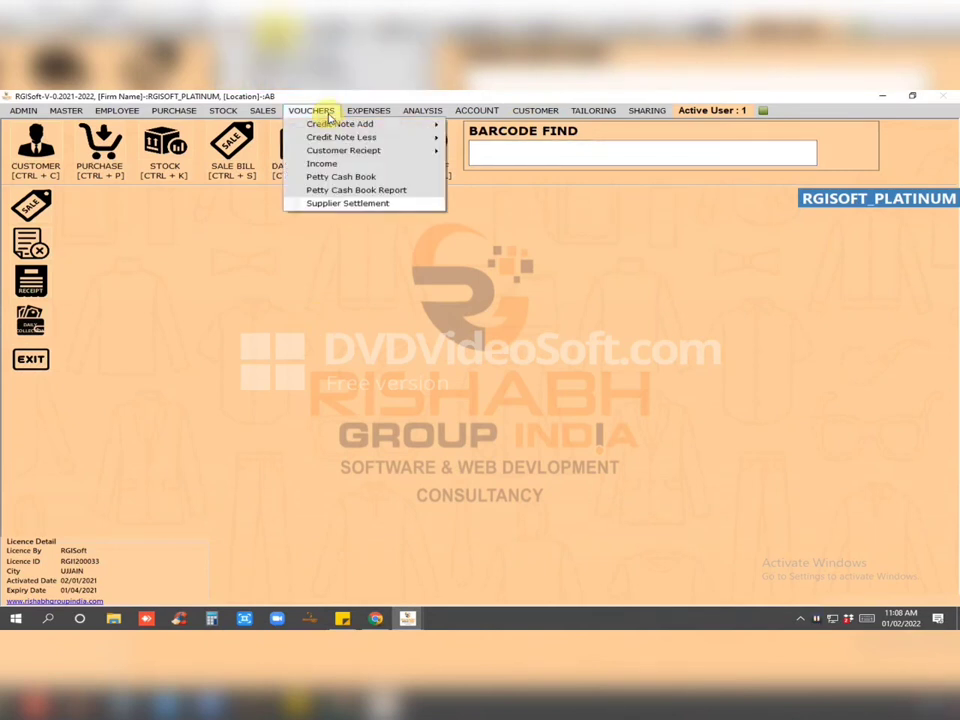
{"action": "mouse_move", "coordinate": [425, 127]}
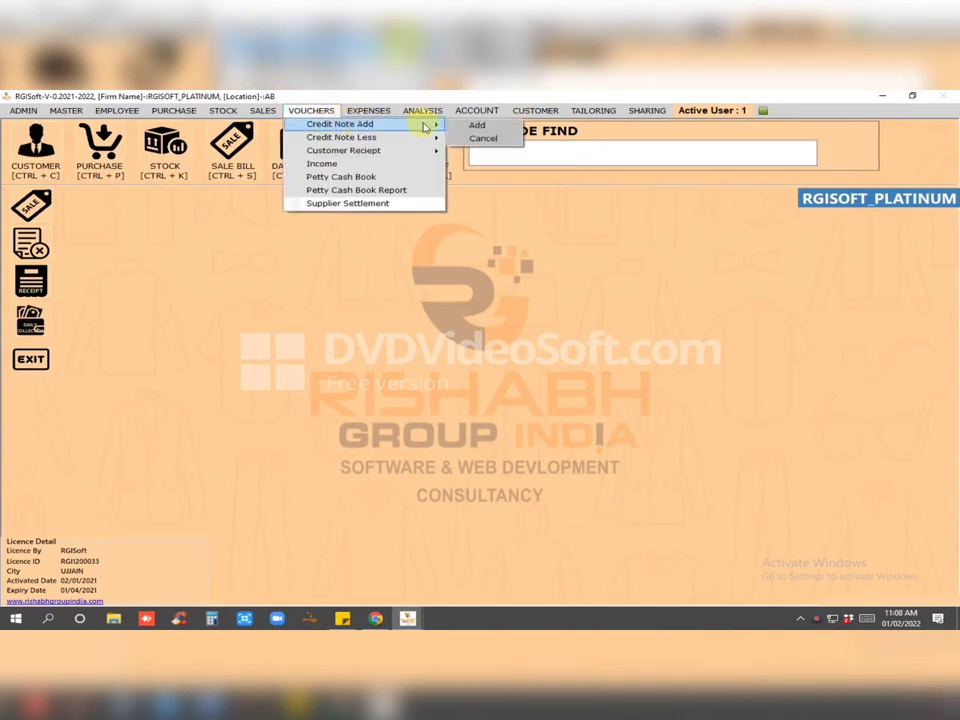